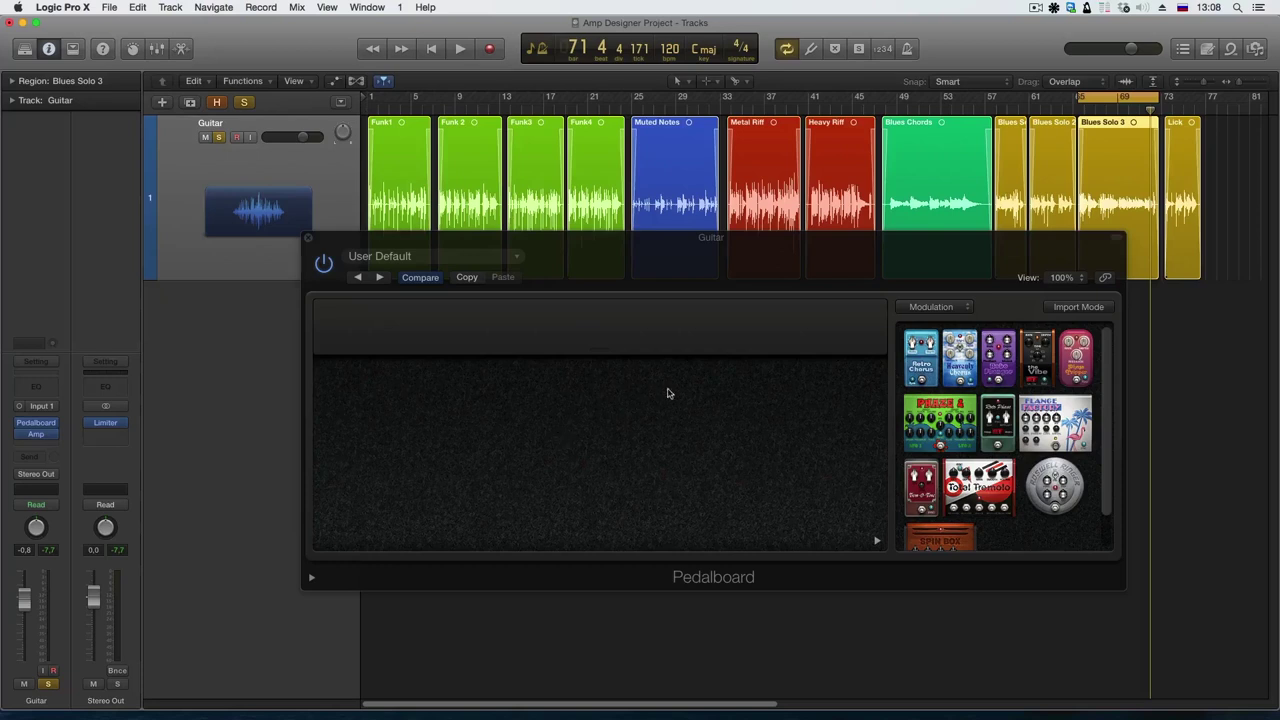
# Show the Filter pedals and add the Auto-Funk pedal to the empty pedalboard.
pyautogui.click(915, 307)
pyautogui.click(920, 338)
pyautogui.moveTo(920, 360); pyautogui.dragTo(400, 440)
# Audition the guitar track from bar 1, comparing the sound with the Auto-Funk pedal on and bypassed.
pyautogui.click(368, 106)
pyautogui.press('space')
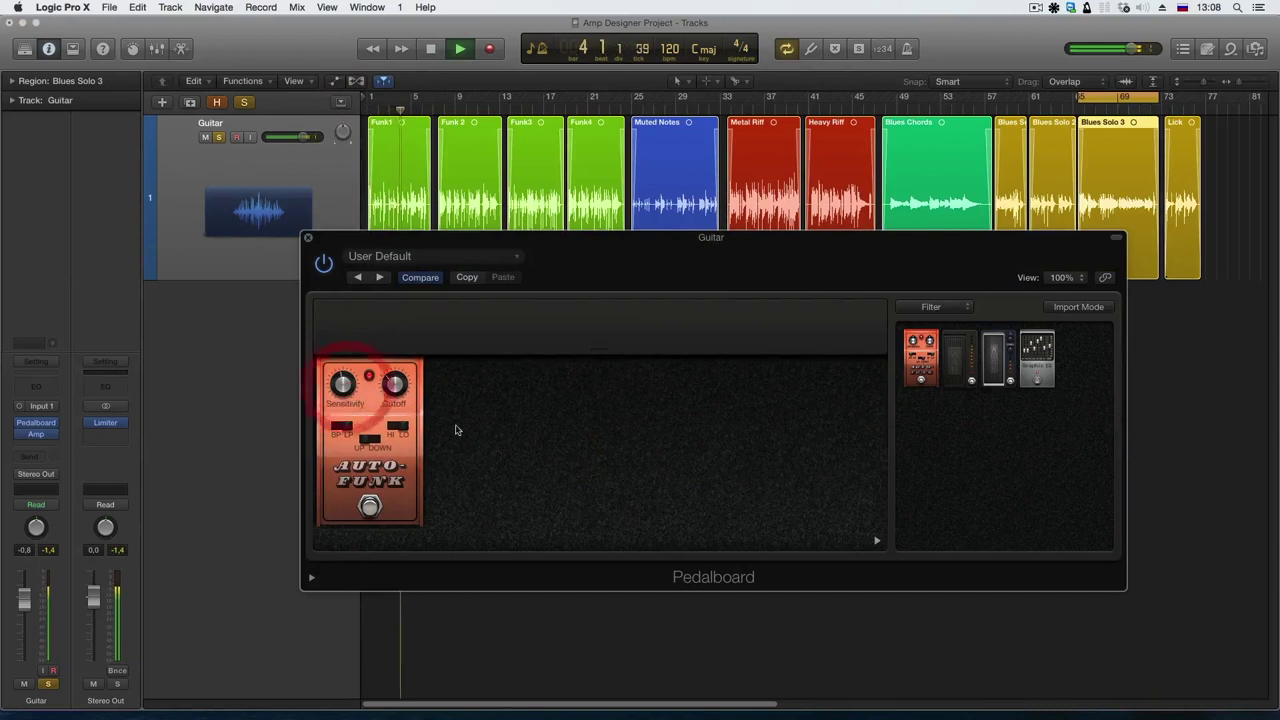
pyautogui.click(364, 508)
pyautogui.click(473, 488)
pyautogui.press('space')
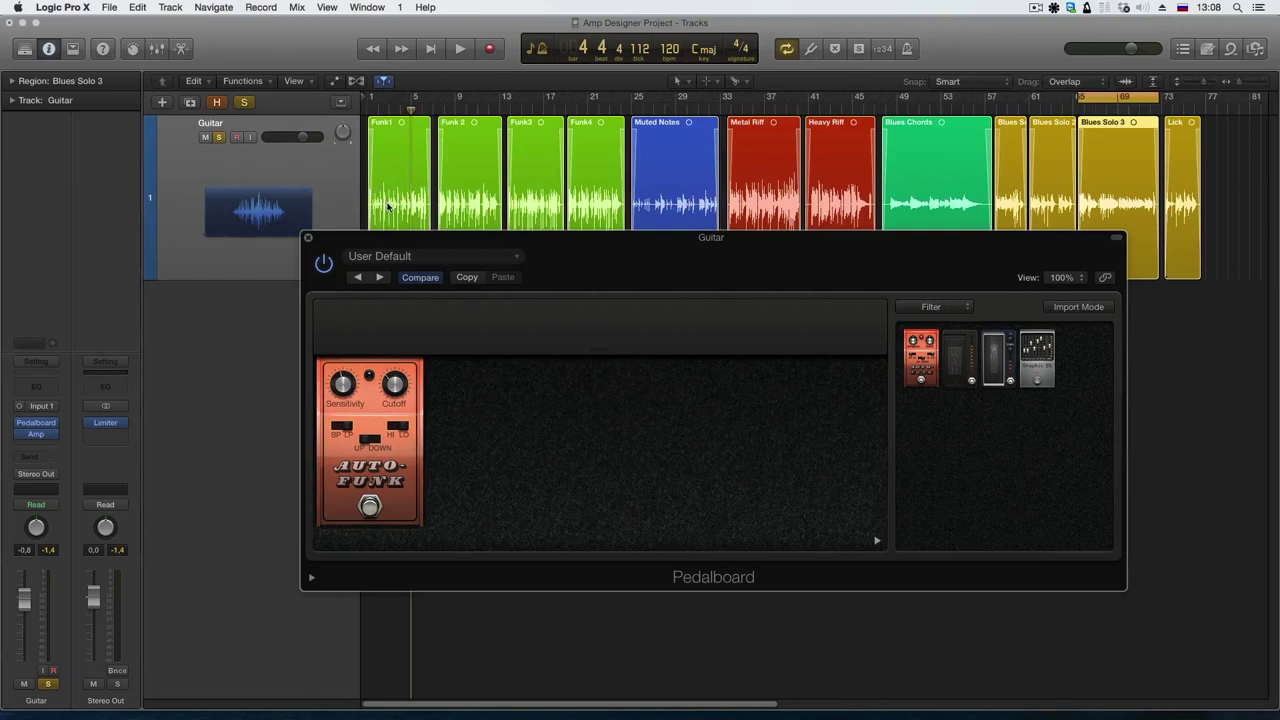
# Zoom in on the Funk1 region and move the Pedalboard window so that it clears the waveform.
pyautogui.click(379, 120)
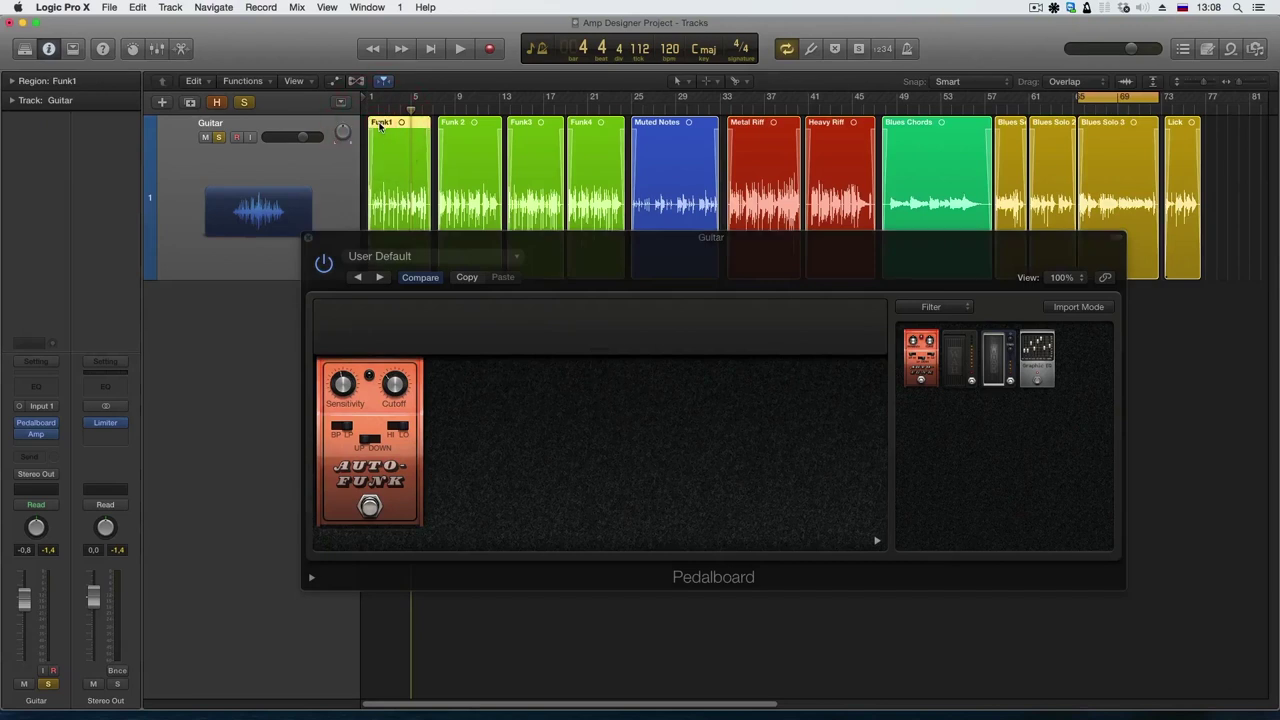
pyautogui.press('super+z')
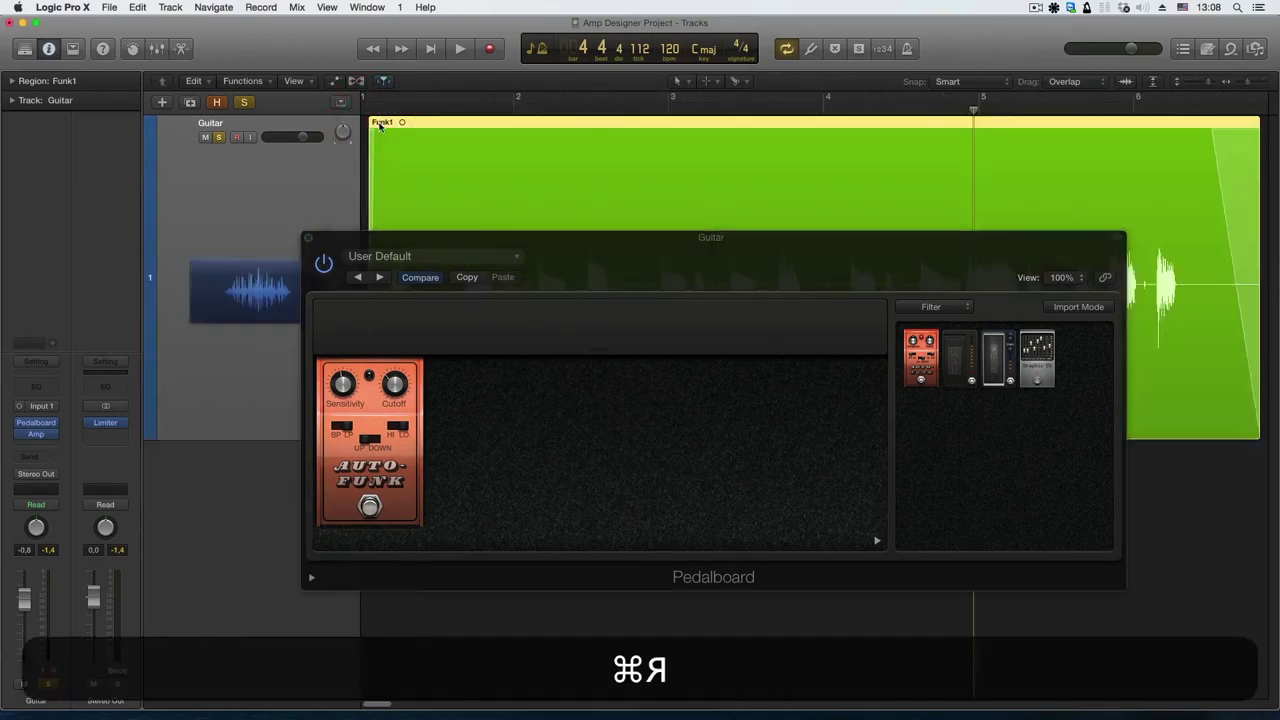
pyautogui.moveTo(489, 242); pyautogui.dragTo(519, 518)
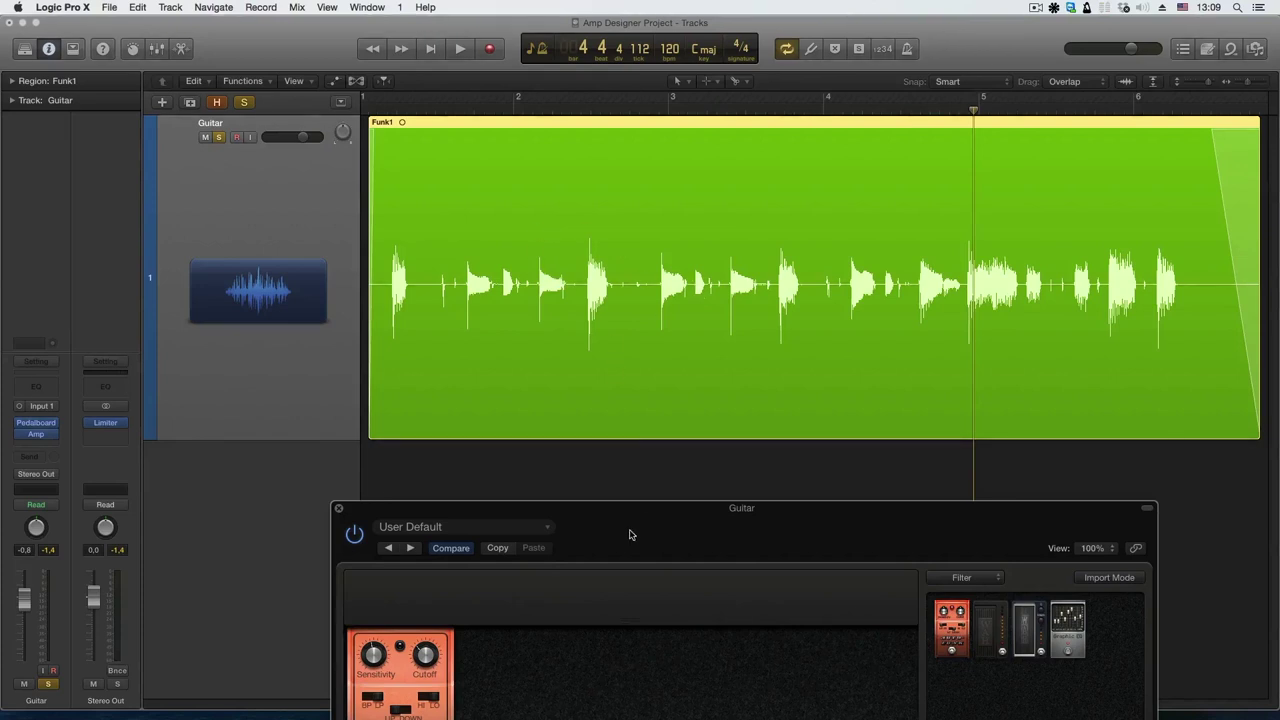
pyautogui.moveTo(634, 536); pyautogui.dragTo(629, 426)
pyautogui.moveTo(744, 402); pyautogui.dragTo(742, 382)
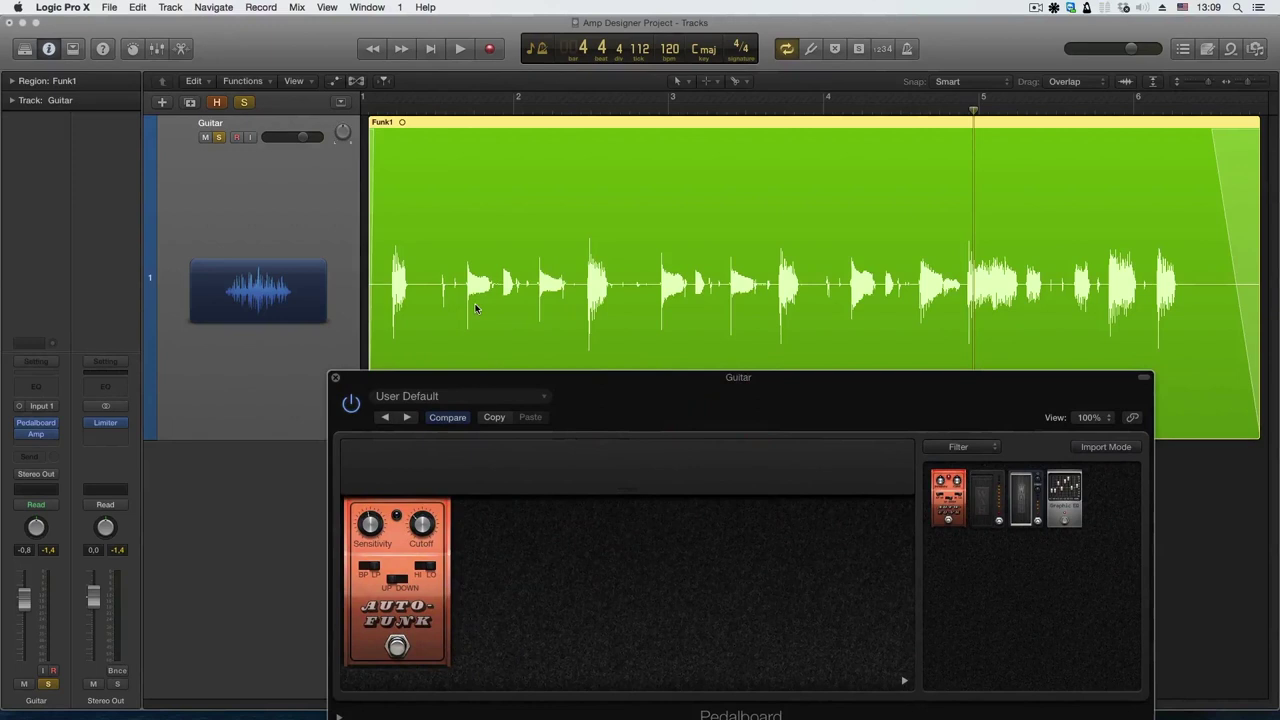
pyautogui.moveTo(611, 401); pyautogui.dragTo(608, 343)
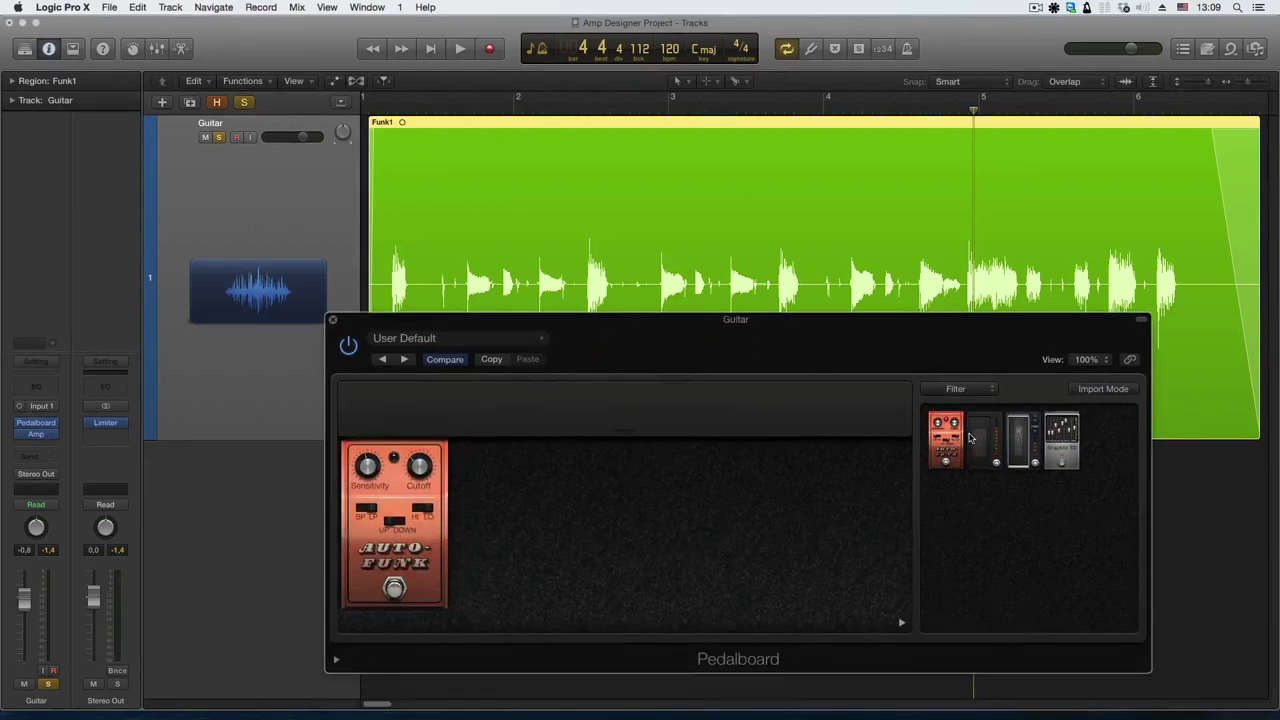
# Browse the Modulation pedals and the Pitch pedals in the pedal browser.
pyautogui.click(962, 389)
pyautogui.click(972, 363)
pyautogui.click(962, 389)
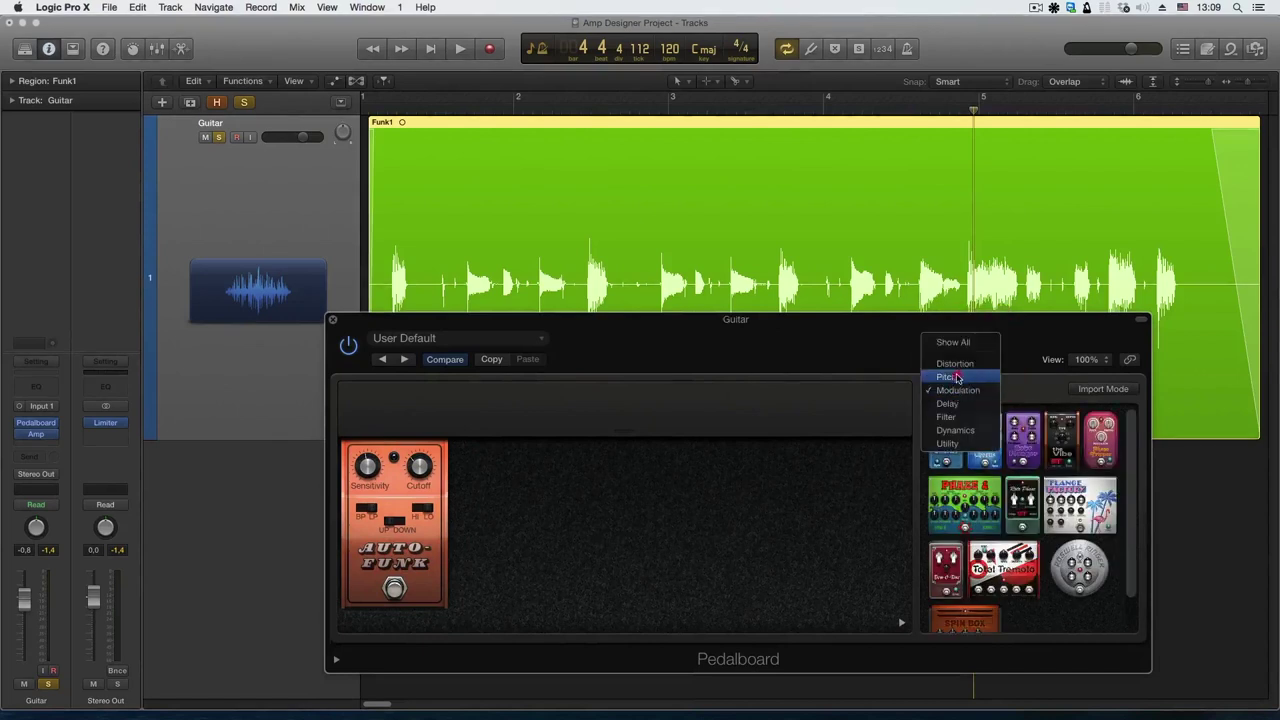
pyautogui.click(957, 375)
pyautogui.click(642, 532)
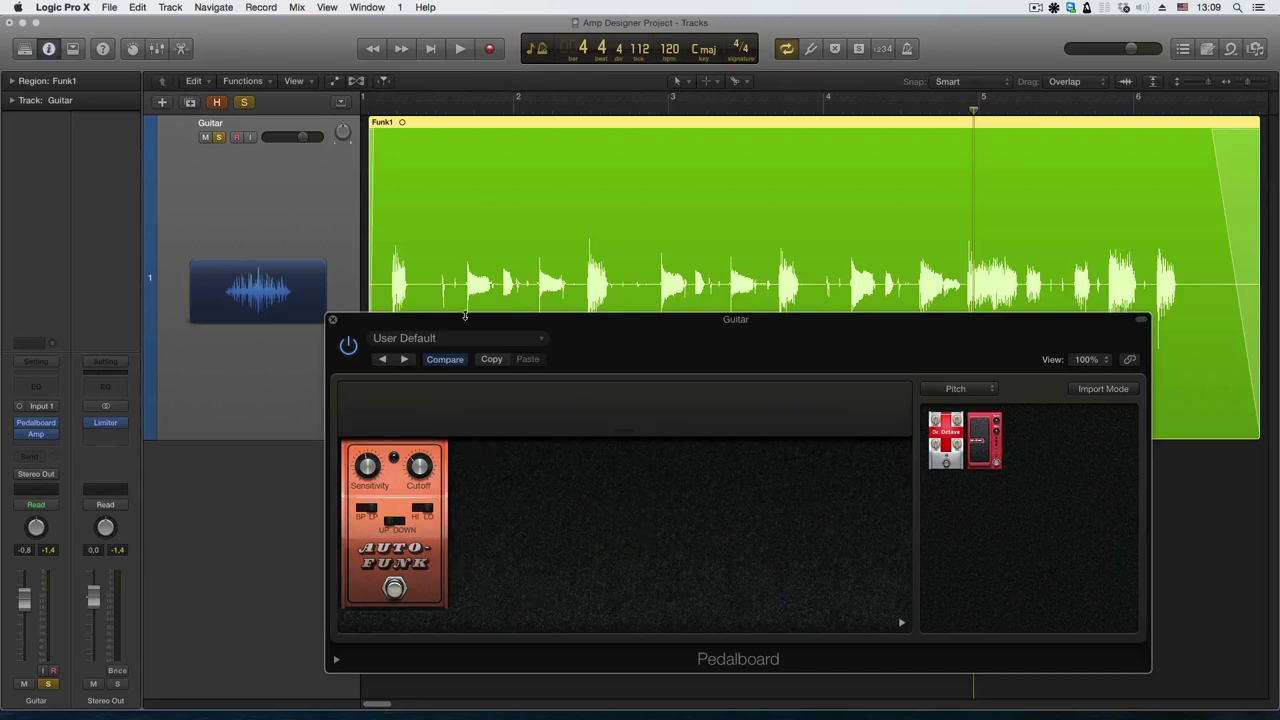
# Remove the Auto-Funk pedal from the pedalboard.
pyautogui.moveTo(424, 590)
pyautogui.mouseDown()
pyautogui.moveTo(444, 593)
pyautogui.moveTo(443, 580)
pyautogui.mouseUp()
pyautogui.moveTo(439, 553); pyautogui.dragTo(510, 555)
pyautogui.moveTo(571, 335); pyautogui.dragTo(579, 276)
pyautogui.moveTo(426, 490); pyautogui.dragTo(300, 552)
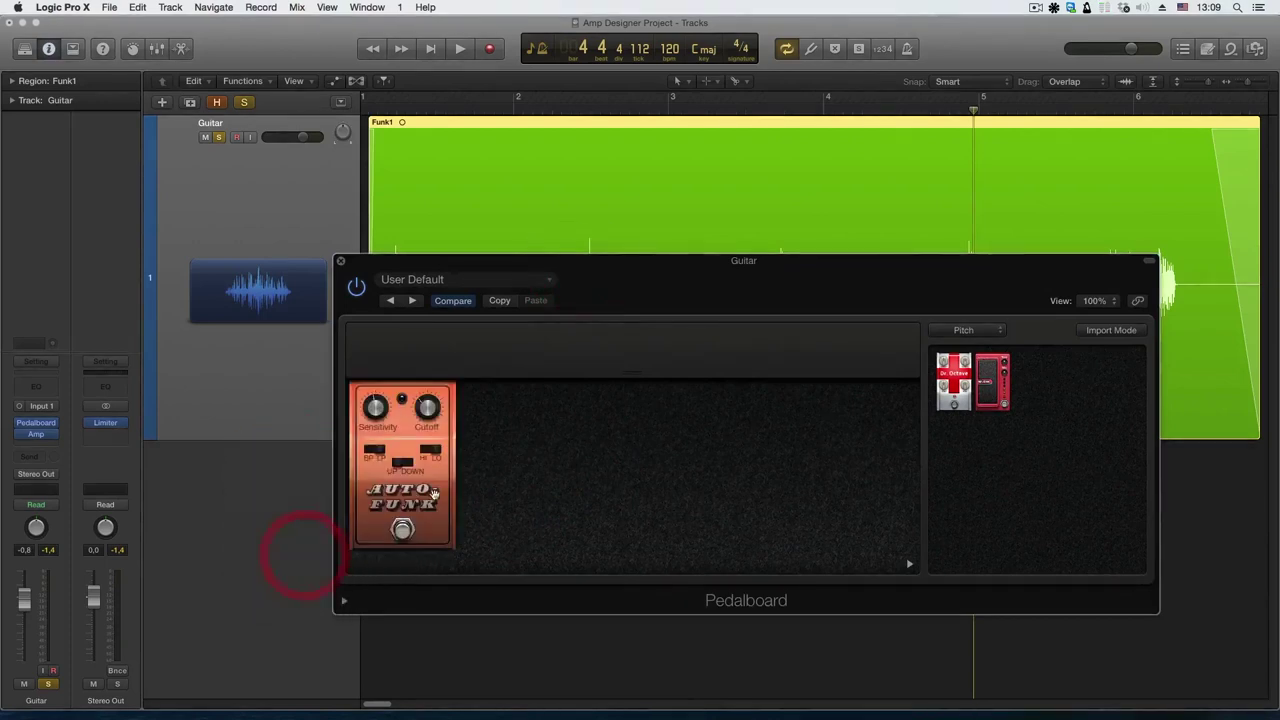
pyautogui.moveTo(447, 481); pyautogui.dragTo(471, 660)
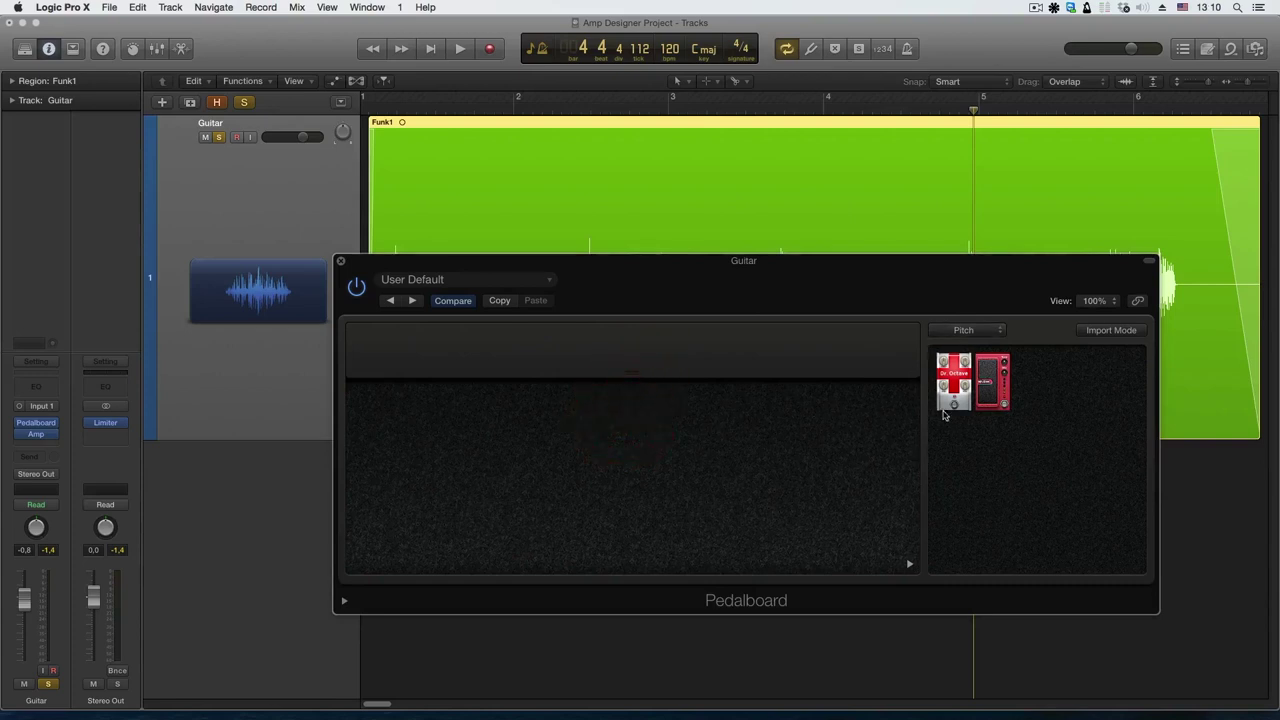
# Add the Vintage Drive pedal from the Distortion category and the Retro Chorus from Modulation after it.
pyautogui.click(963, 330)
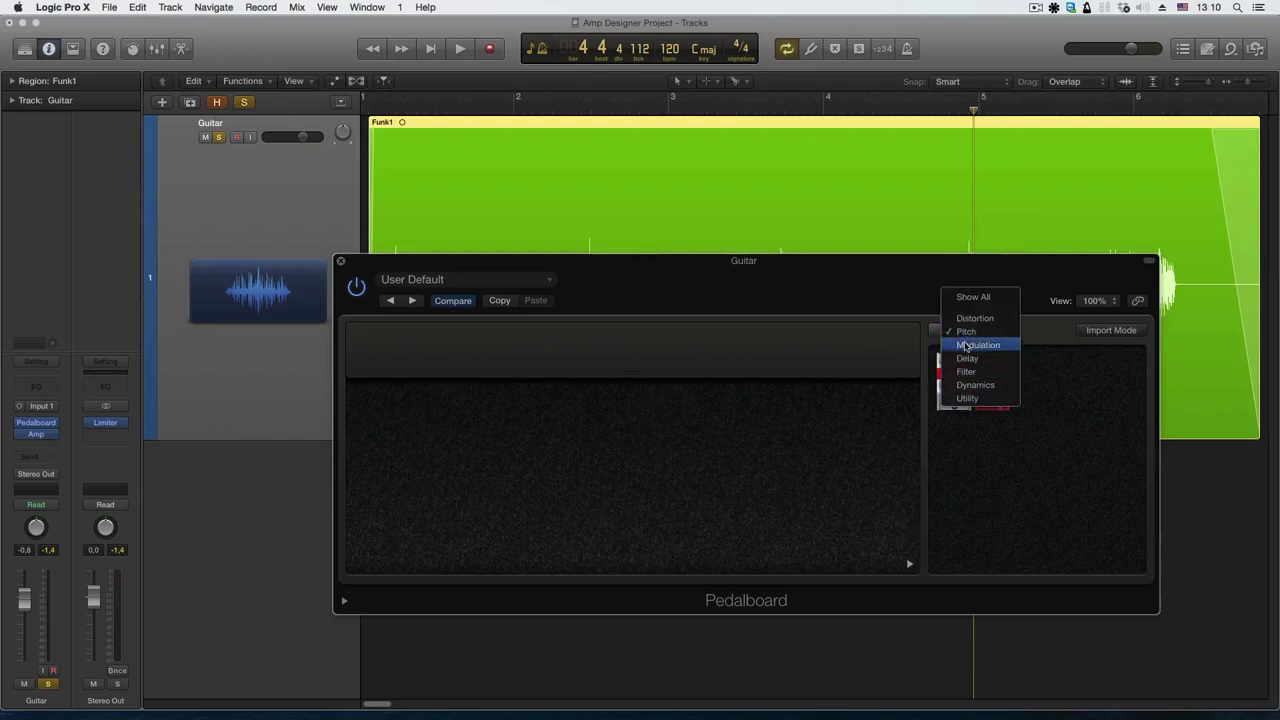
pyautogui.click(975, 318)
pyautogui.moveTo(953, 382); pyautogui.dragTo(440, 466)
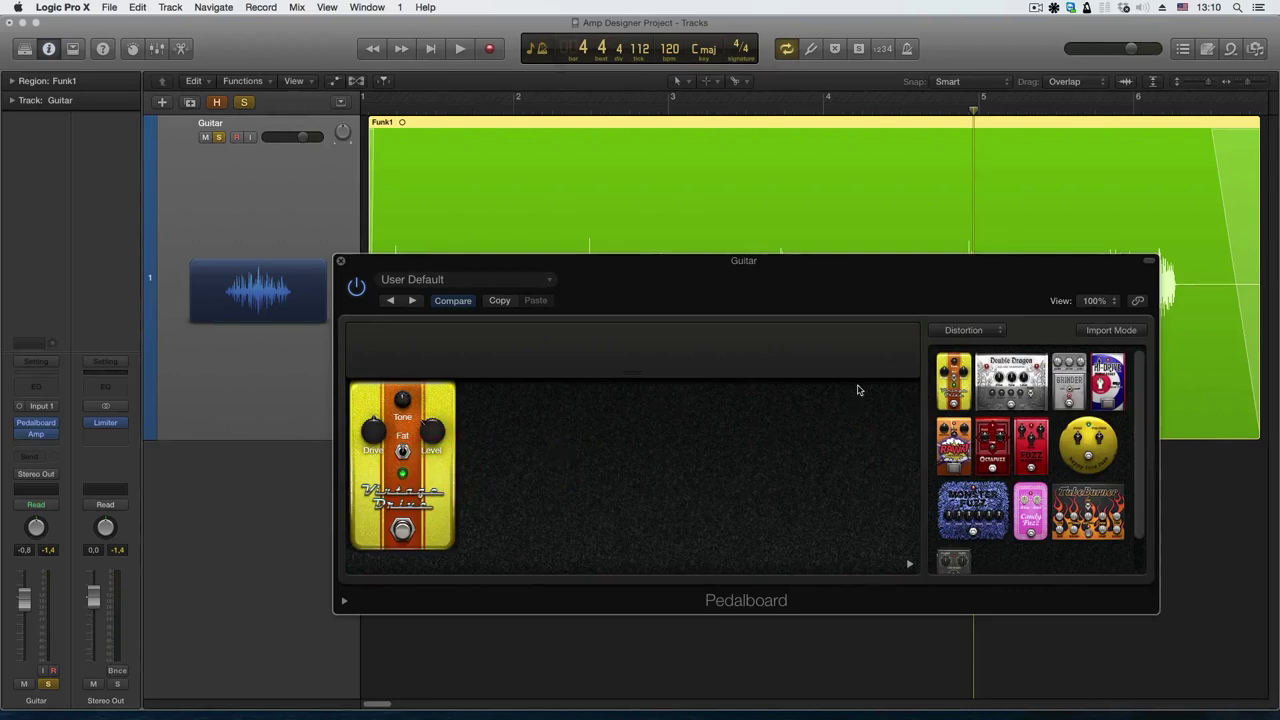
pyautogui.click(952, 332)
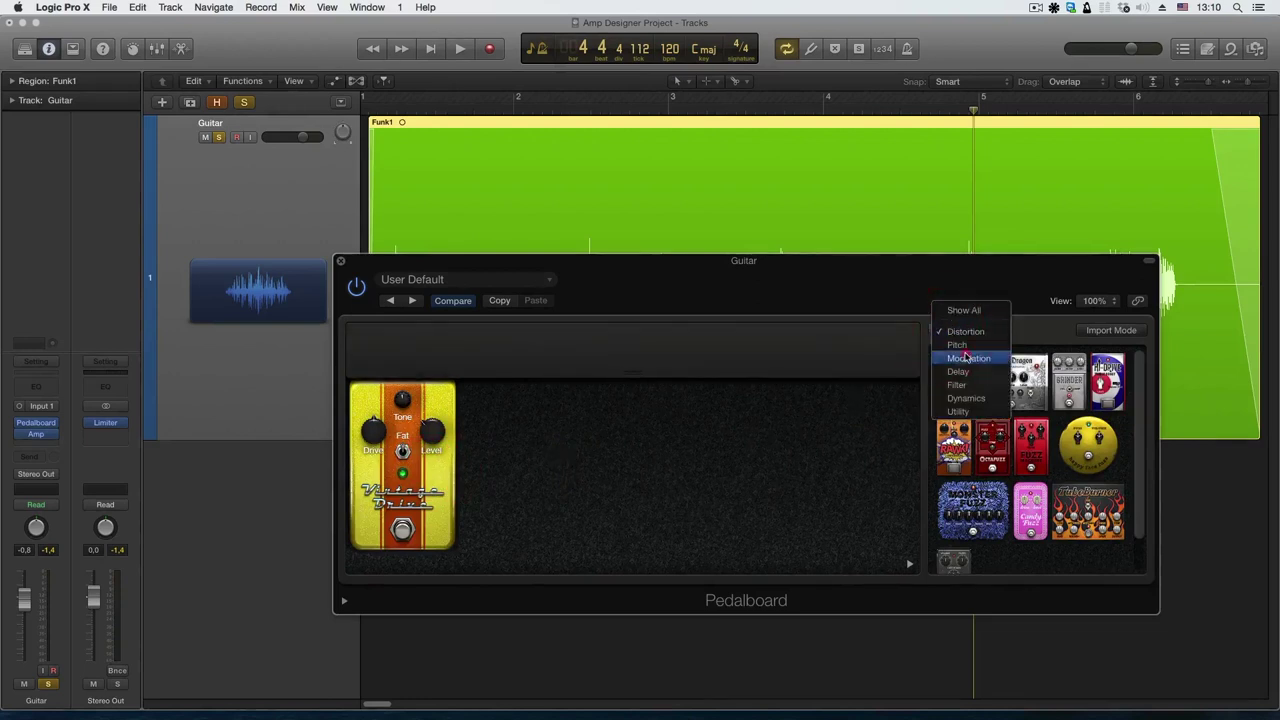
pyautogui.click(966, 358)
pyautogui.moveTo(958, 392); pyautogui.dragTo(571, 486)
# Add the Blue Echo and Spring Box pedals from the Delay category to the end of the chain.
pyautogui.click(984, 331)
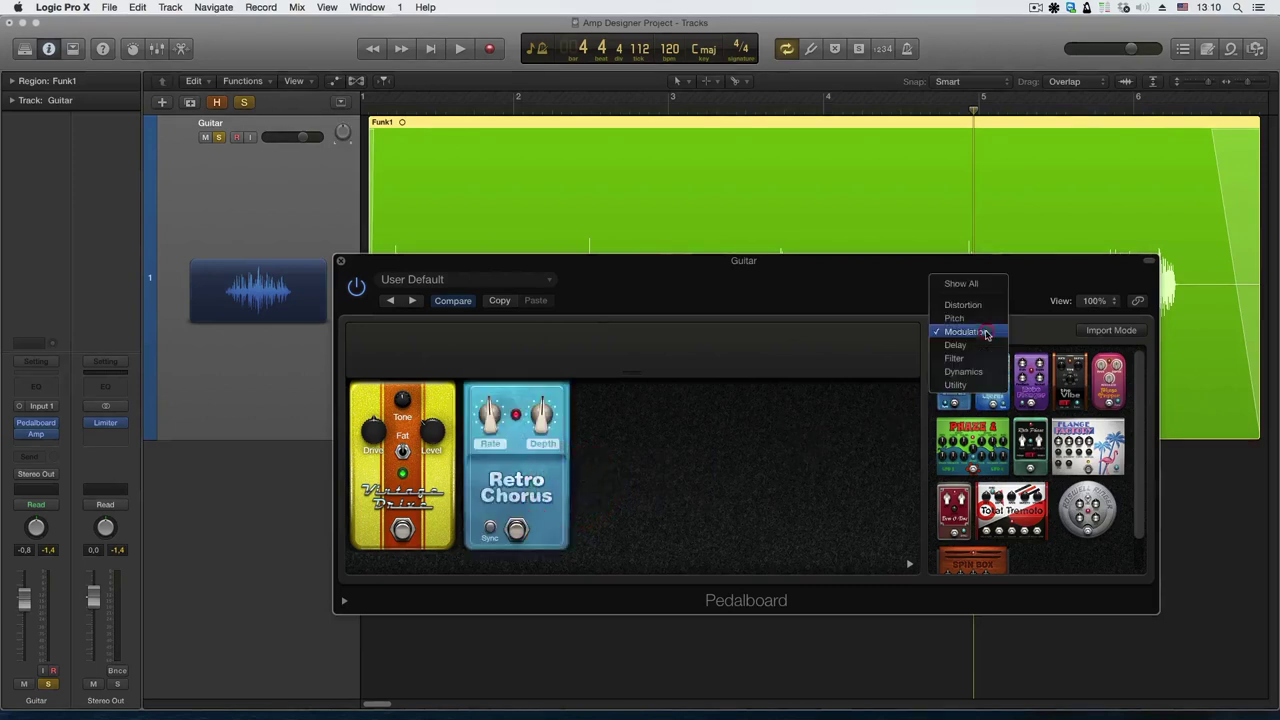
pyautogui.click(958, 345)
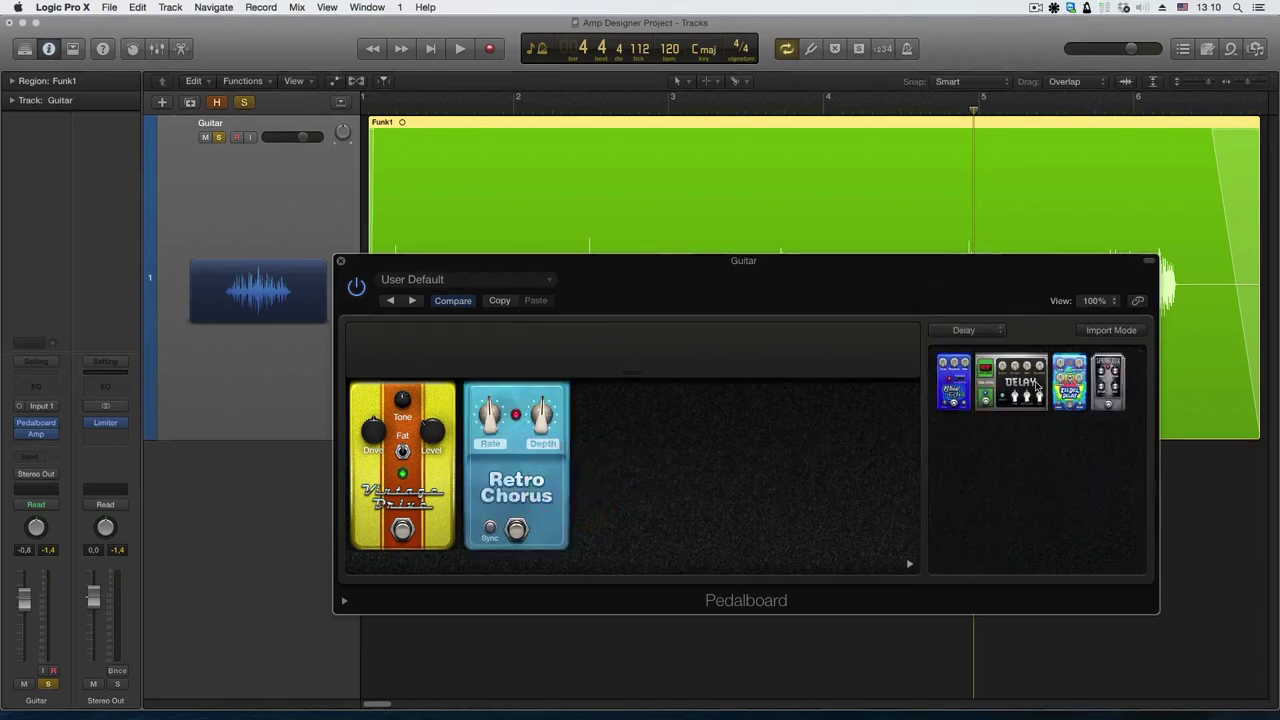
pyautogui.moveTo(956, 388); pyautogui.dragTo(690, 466)
pyautogui.moveTo(1115, 382); pyautogui.dragTo(770, 478)
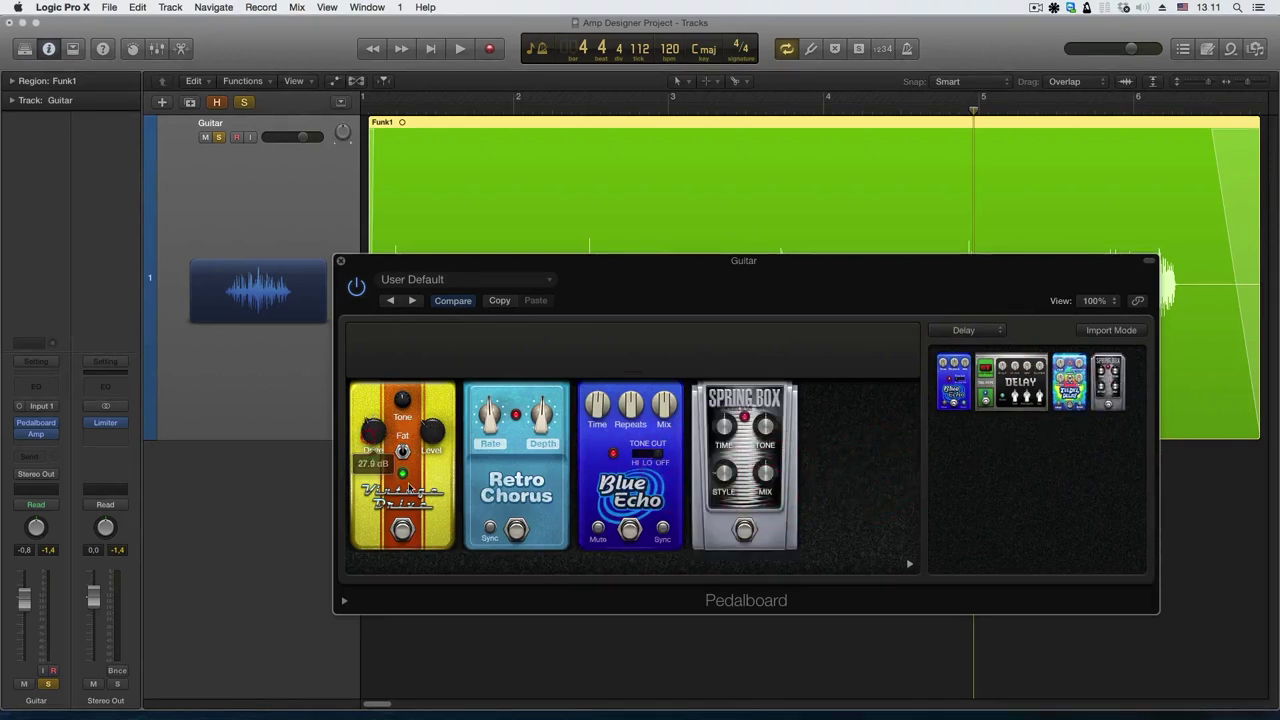
# Bypass the Retro Chorus, Blue Echo and Spring Box pedals so only Vintage Drive is active.
pyautogui.click(520, 531)
pyautogui.click(635, 533)
pyautogui.click(744, 531)
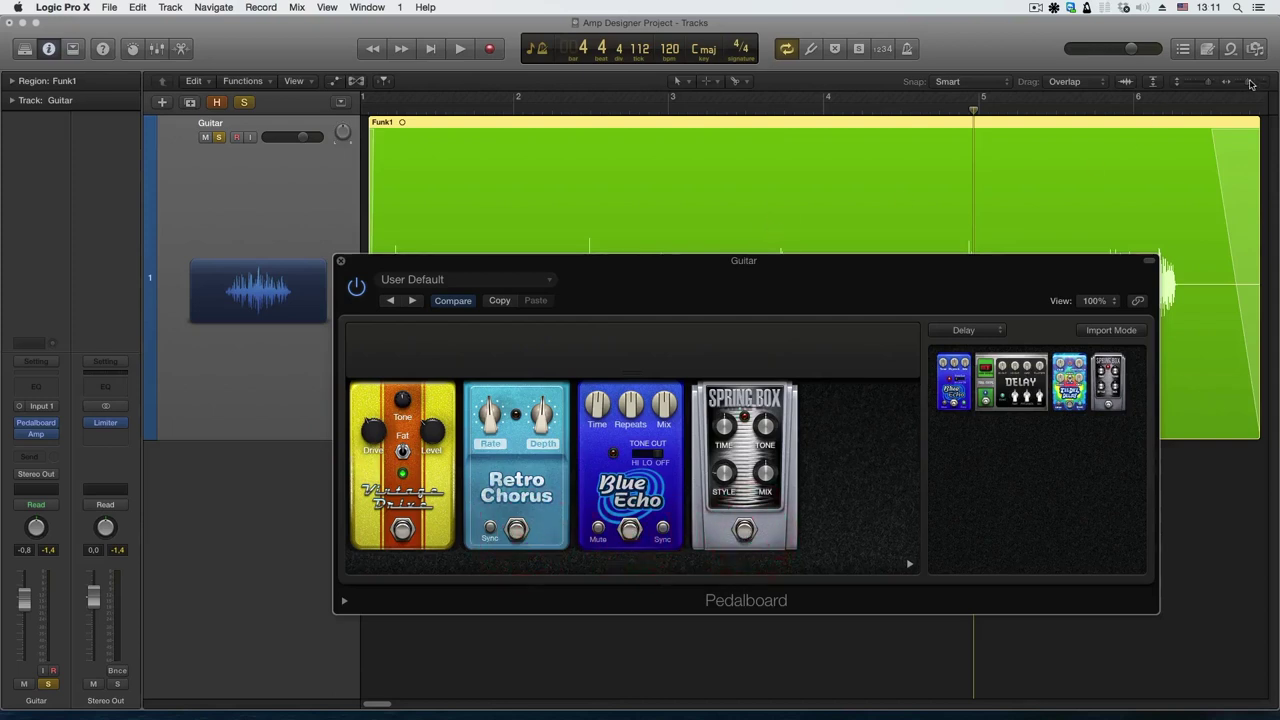
# Fit all regions in the Tracks area and move the Pedalboard window lower to uncover their waveforms.
pyautogui.click(1214, 489)
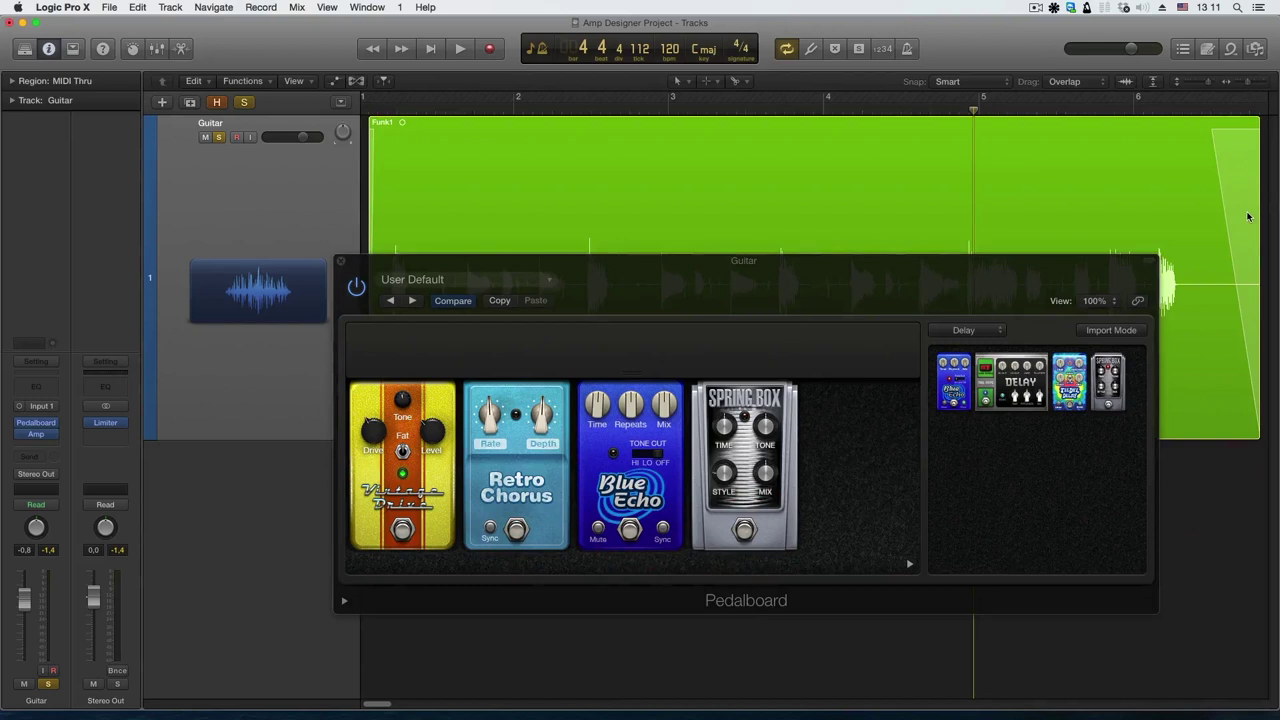
pyautogui.press('z')
pyautogui.moveTo(853, 310); pyautogui.dragTo(851, 437)
# Play the Blues Solo 3 region while trying out the Drive and Tone controls of the Vintage Drive pedal.
pyautogui.press('space')
pyautogui.moveTo(376, 565); pyautogui.dragTo(376, 567)
pyautogui.press('space')
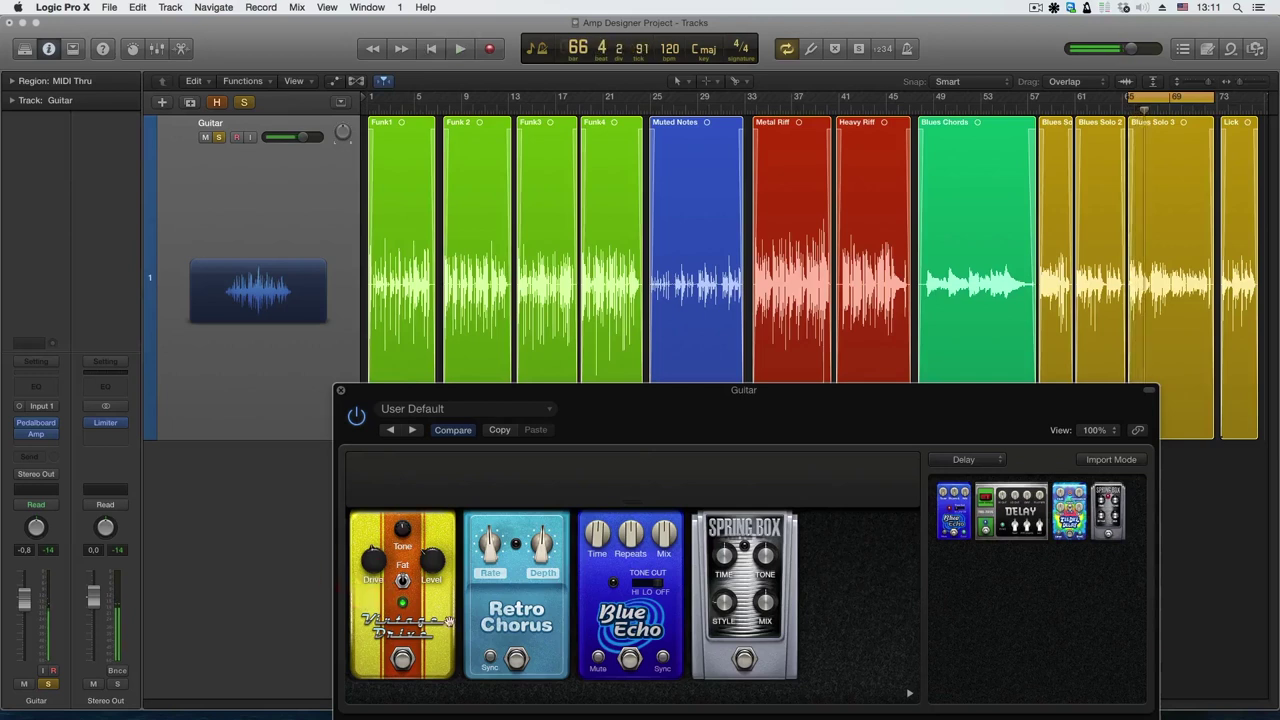
pyautogui.click(384, 570)
pyautogui.click(362, 567)
pyautogui.press('space')
pyautogui.moveTo(372, 548); pyautogui.dragTo(417, 557)
pyautogui.click(403, 531)
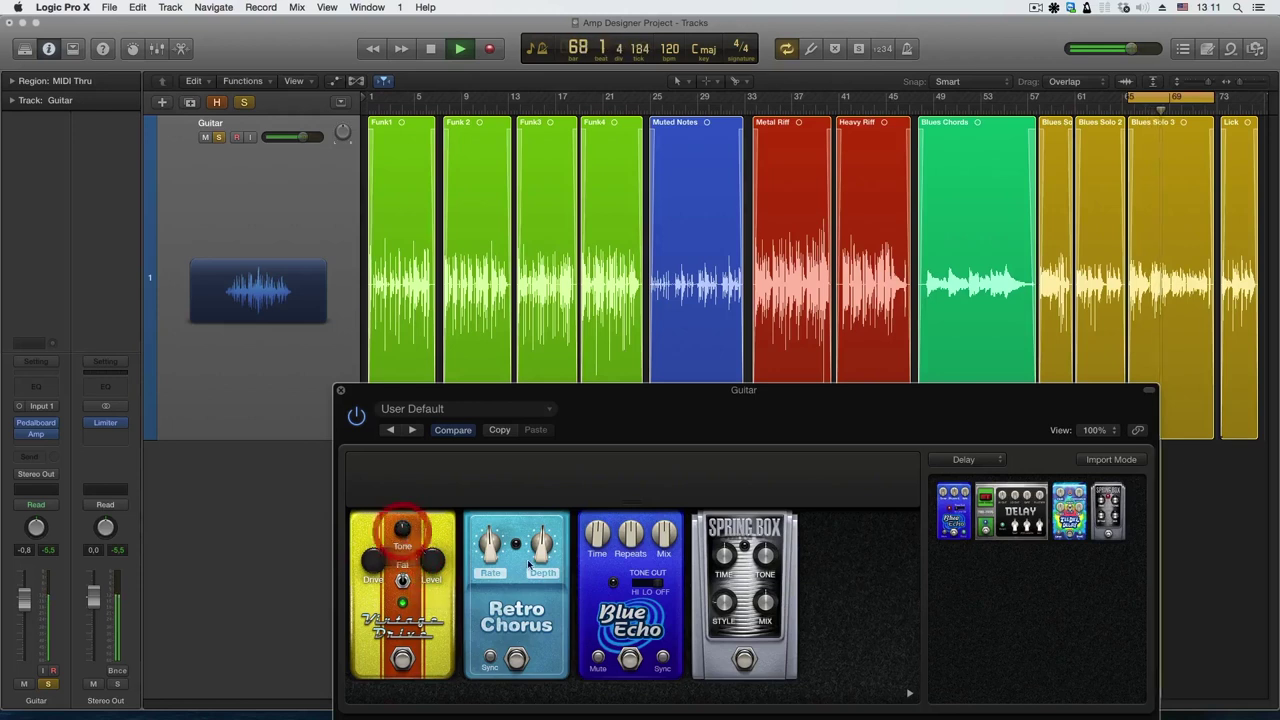
pyautogui.press('space')
# Switch on the Retro Chorus pedal and adjust its Rate and Depth while Blues Solo 3 plays.
pyautogui.click(523, 668)
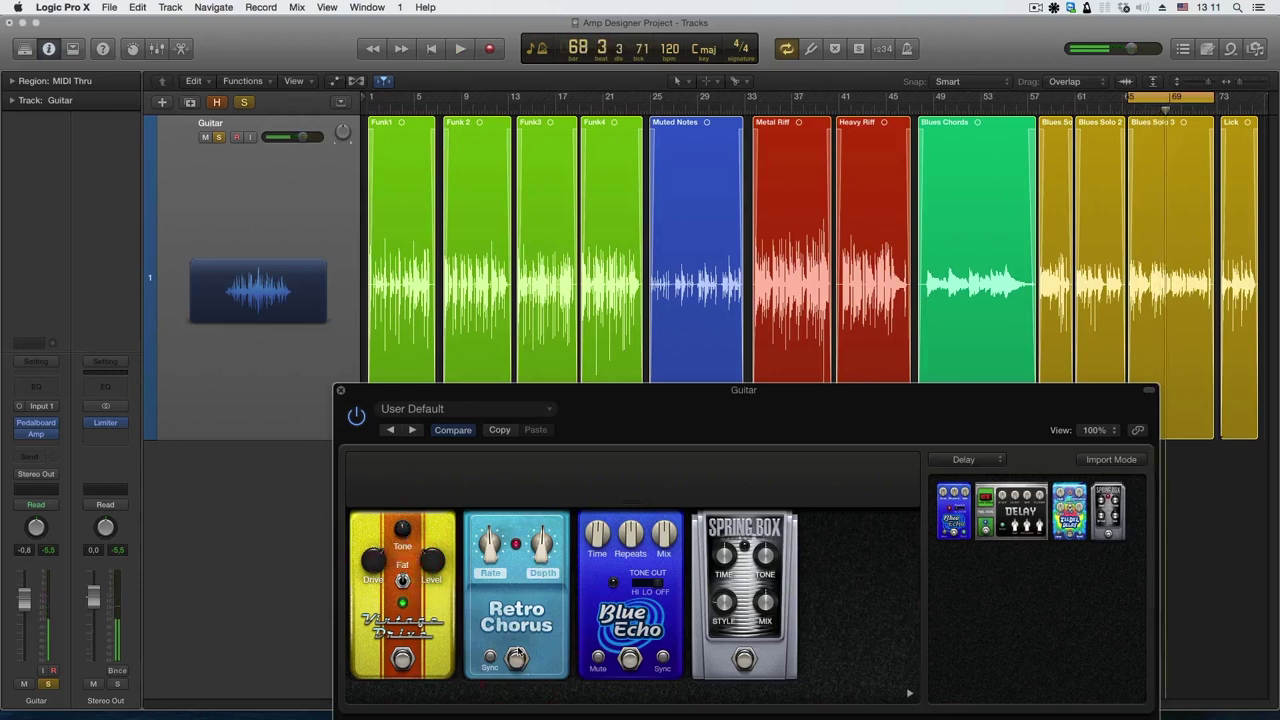
pyautogui.click(491, 553)
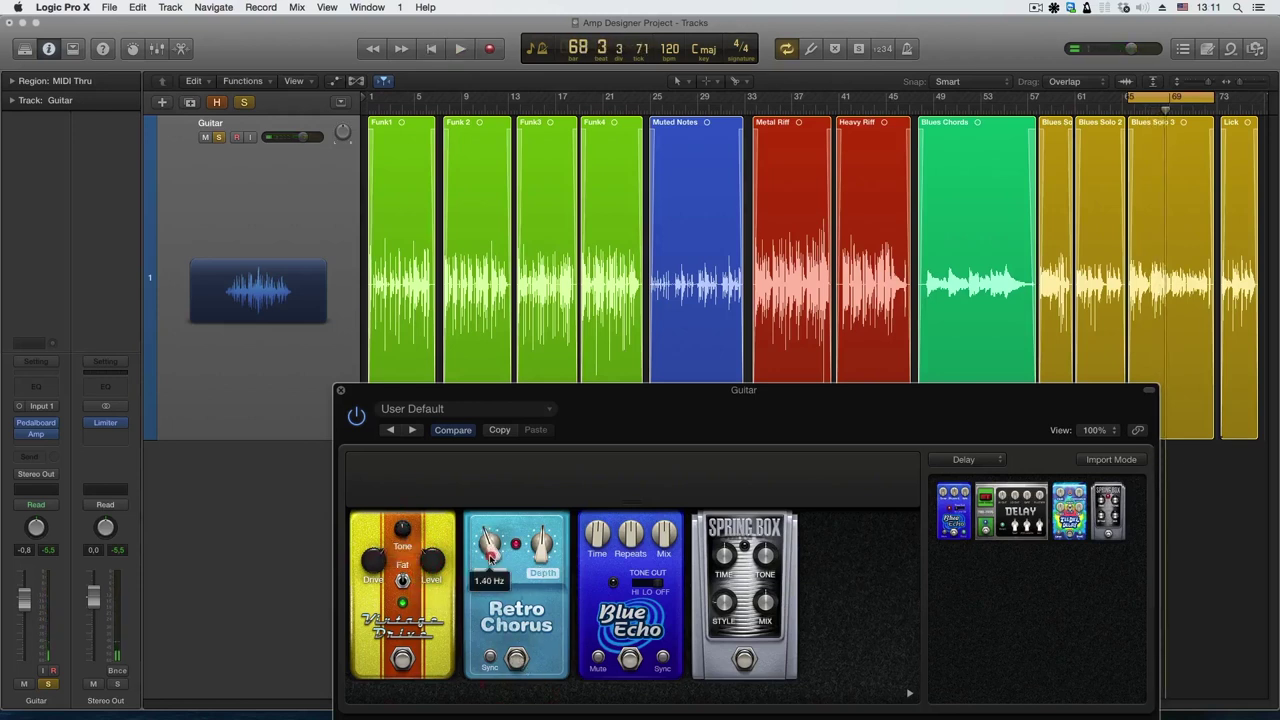
pyautogui.press('space')
pyautogui.moveTo(543, 545); pyautogui.dragTo(497, 533)
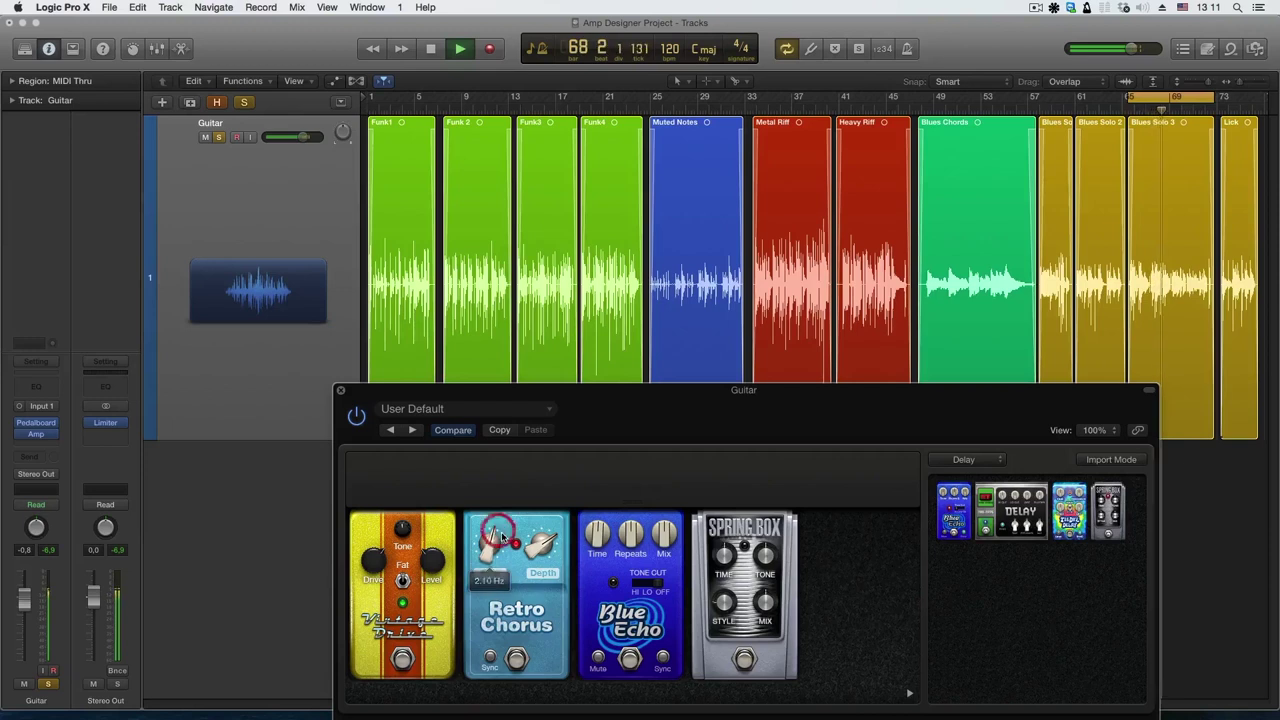
pyautogui.press('space')
# Switch on the Blue Echo pedal, adjust its Time, Repeats and Mix, and audition it on Blues Solo 3.
pyautogui.click(629, 658)
pyautogui.click(650, 562)
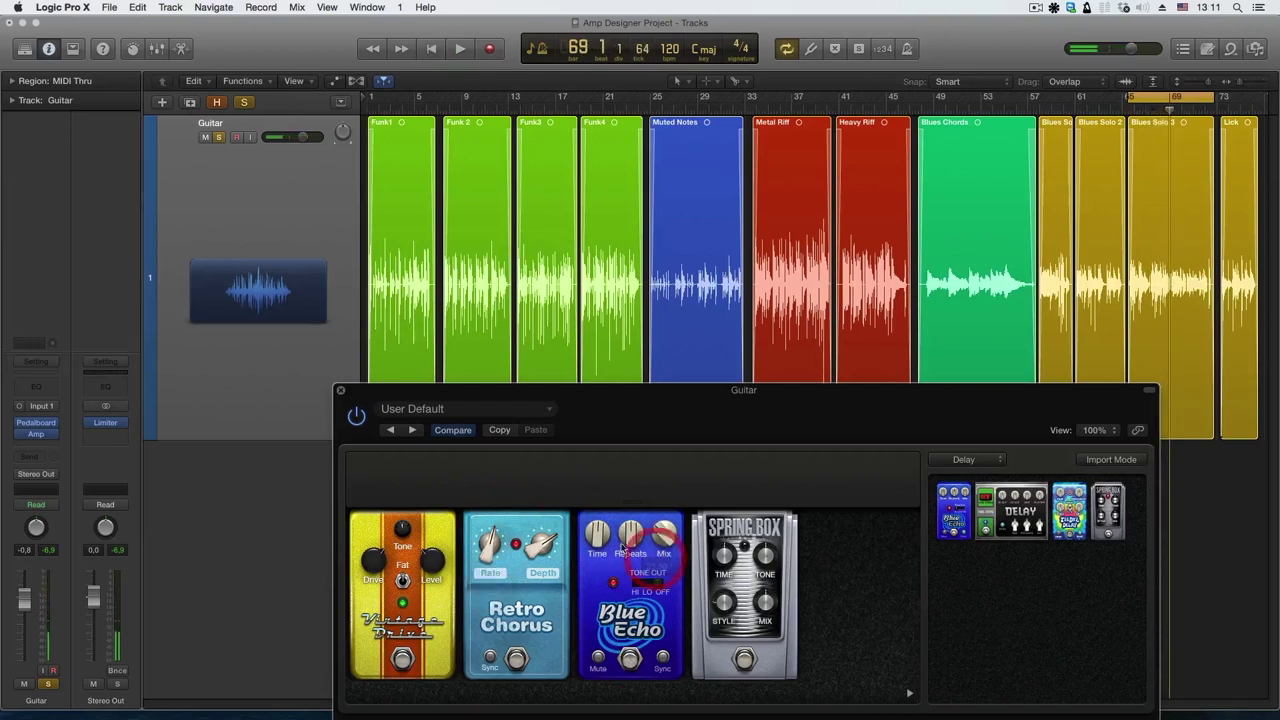
pyautogui.moveTo(624, 550); pyautogui.dragTo(660, 545)
pyautogui.press('space')
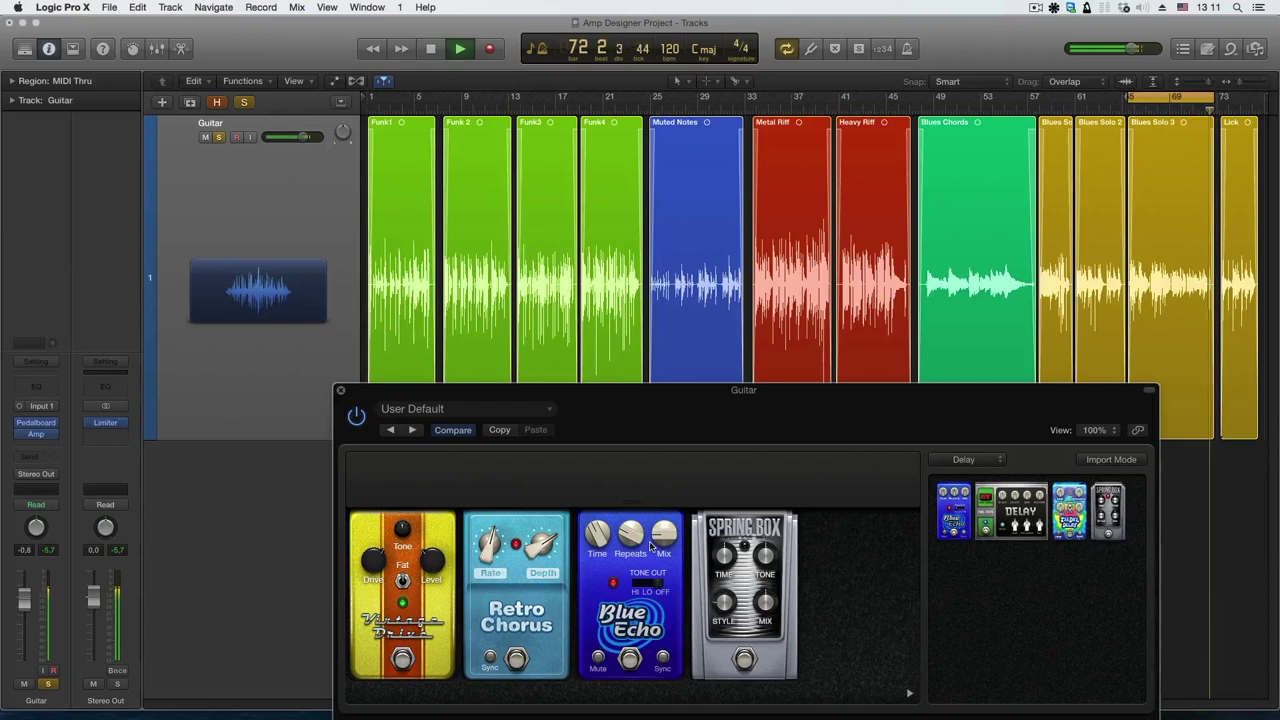
pyautogui.press('space')
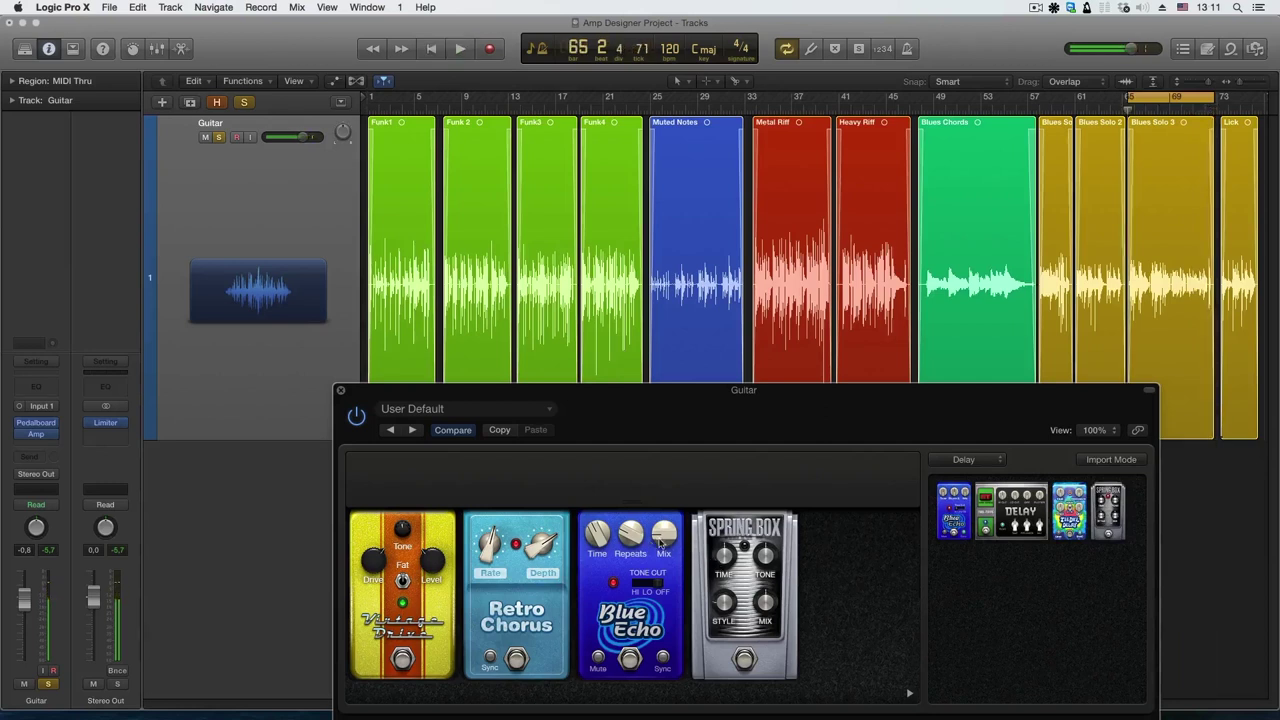
# Switch on the Spring Box pedal and adjust its Mix and Tone while Blues Solo 3 plays.
pyautogui.click(746, 664)
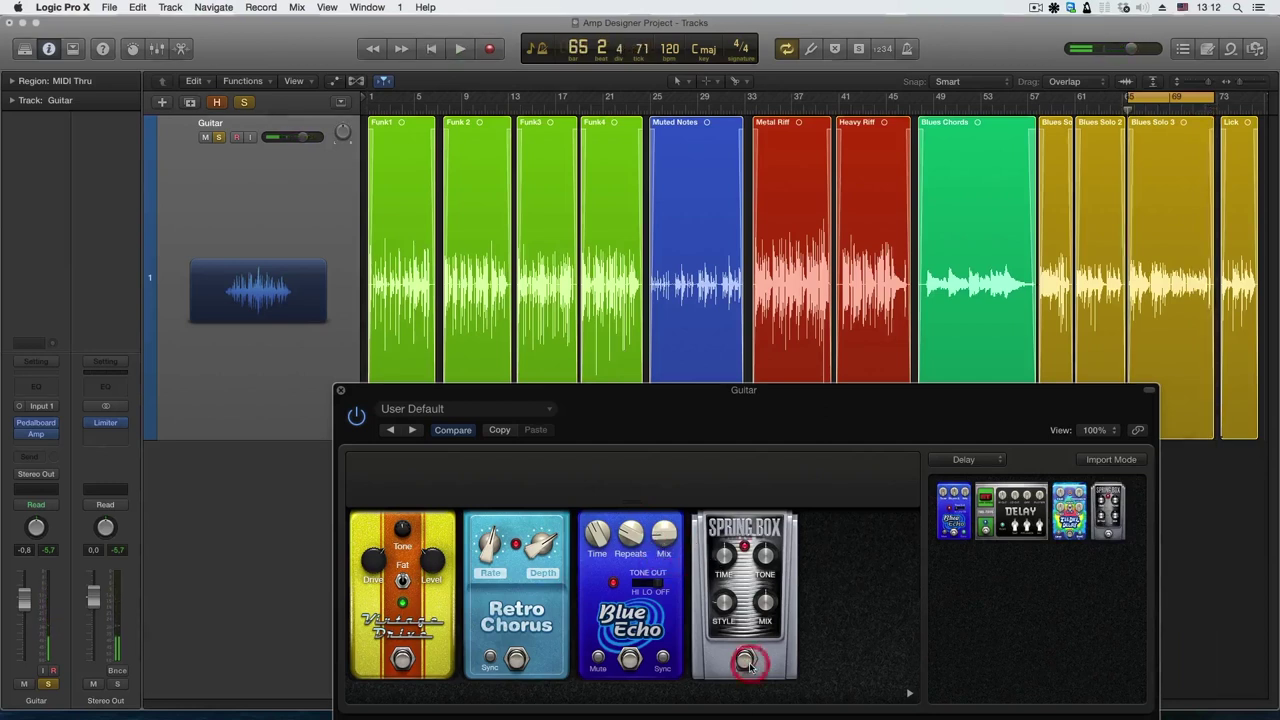
pyautogui.press('space')
pyautogui.moveTo(774, 605); pyautogui.dragTo(762, 636)
pyautogui.moveTo(764, 552); pyautogui.dragTo(770, 557)
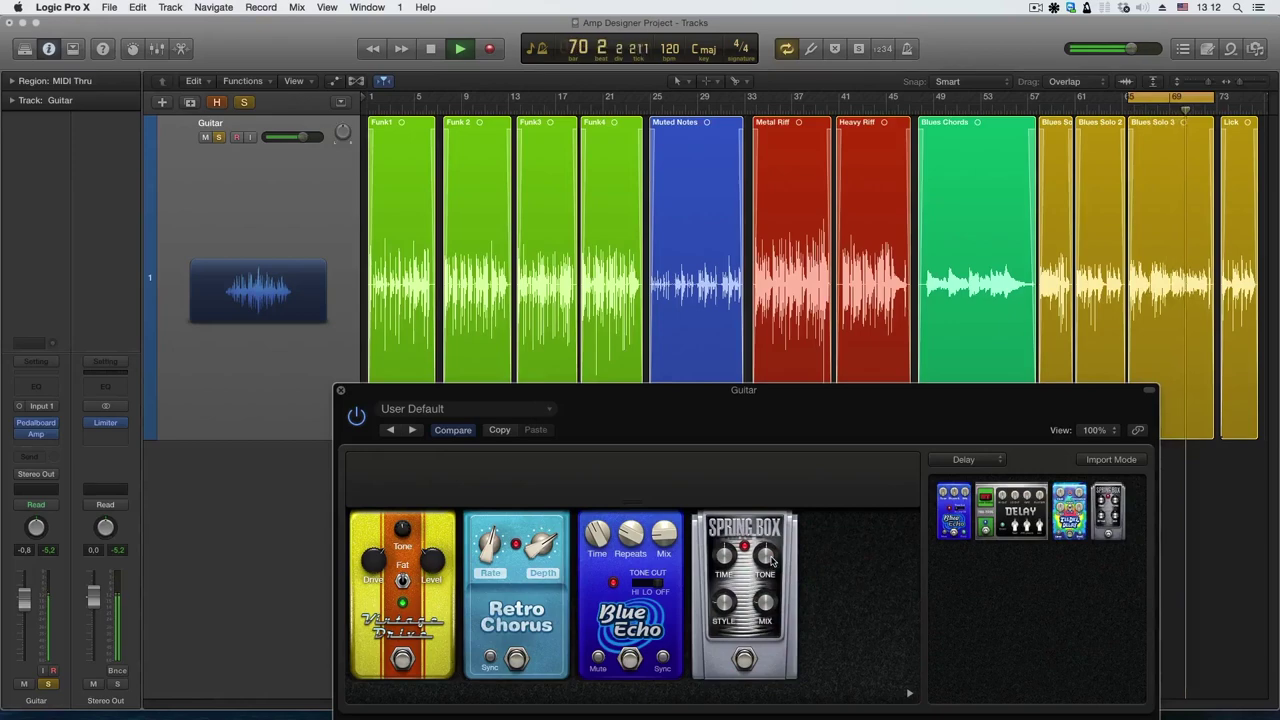
pyautogui.press('space')
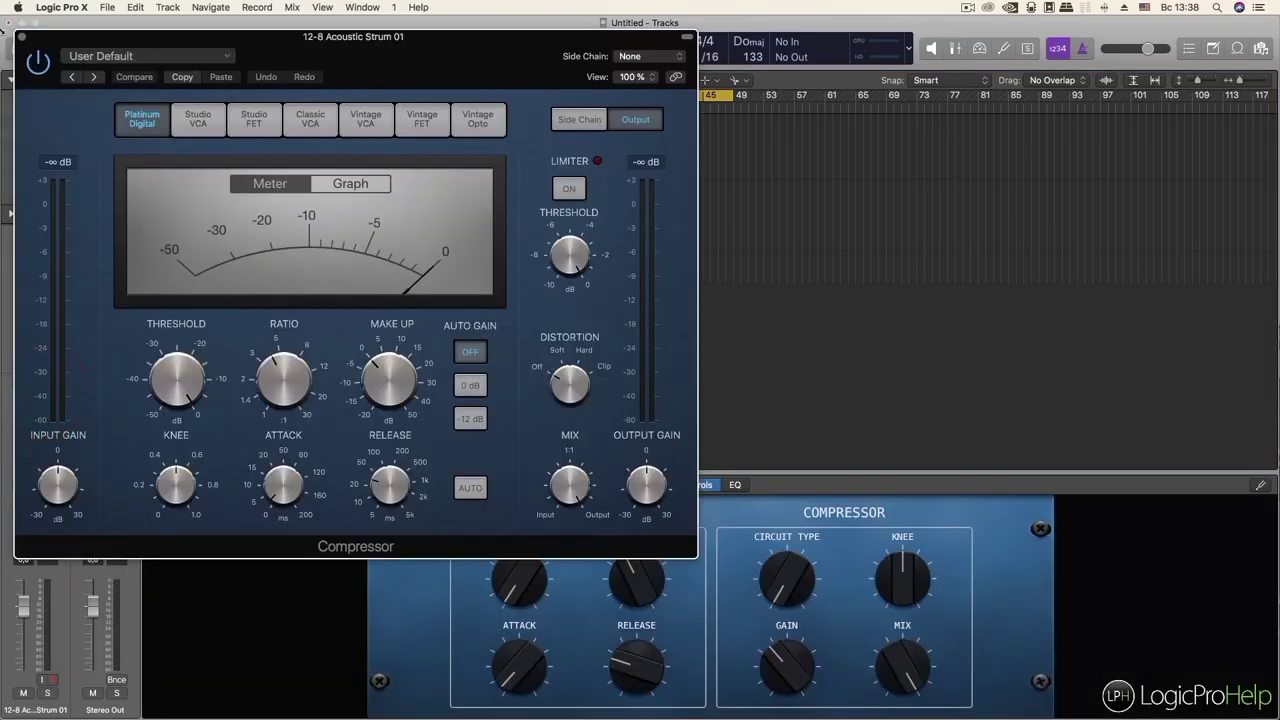
pyautogui.click(26, 40)
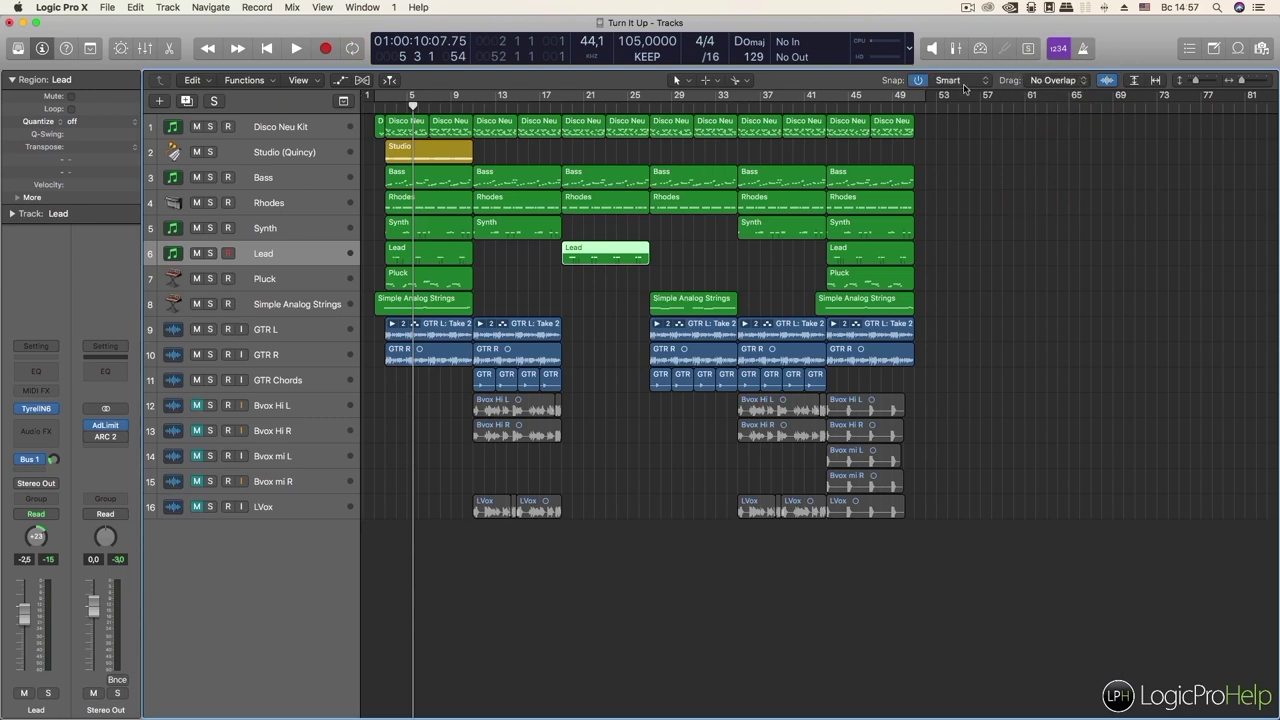
pyautogui.moveTo(1242, 81); pyautogui.dragTo(1204, 84)
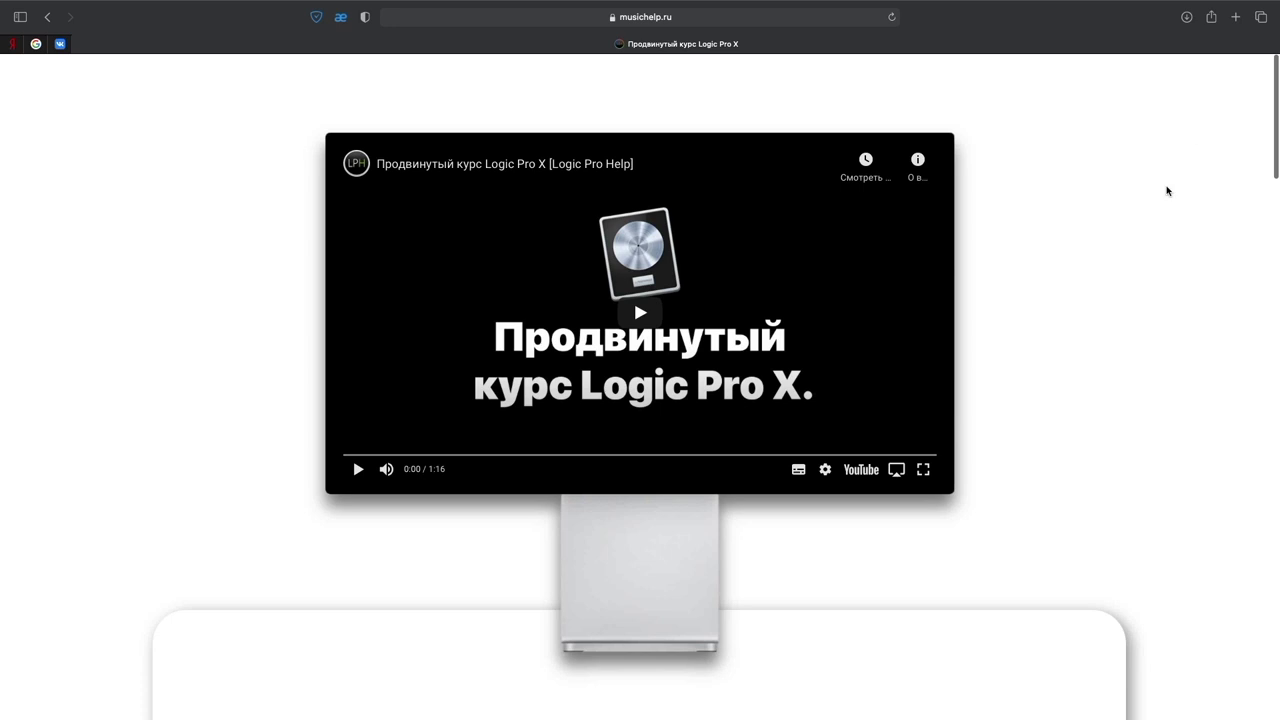
pyautogui.scroll(-5, 1167, 190)
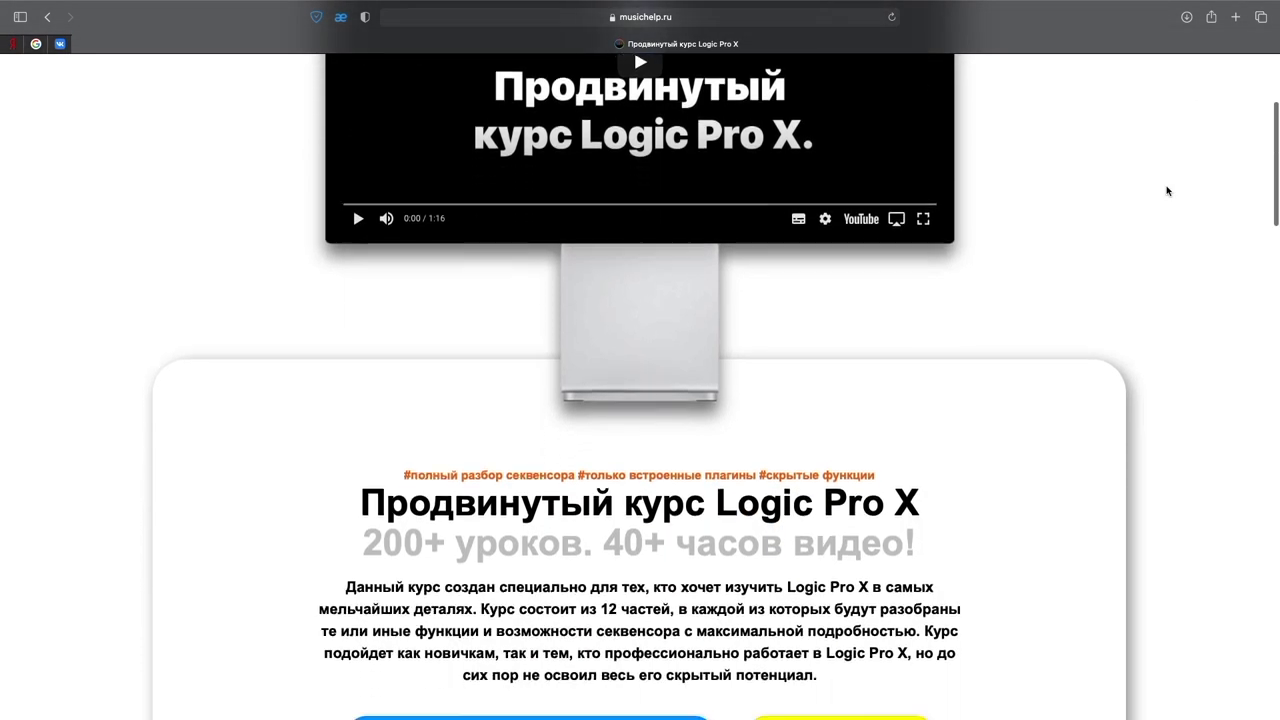
pyautogui.scroll(-5, 1167, 190)
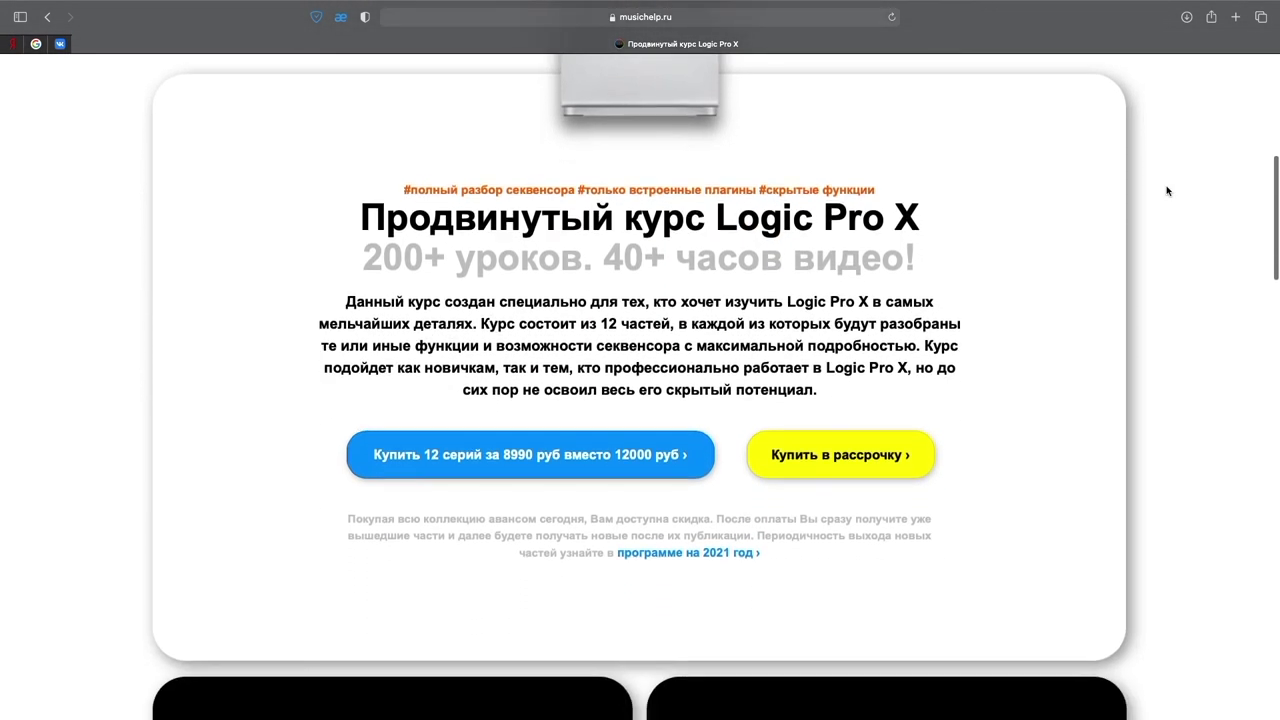
pyautogui.scroll(-8, 1167, 190)
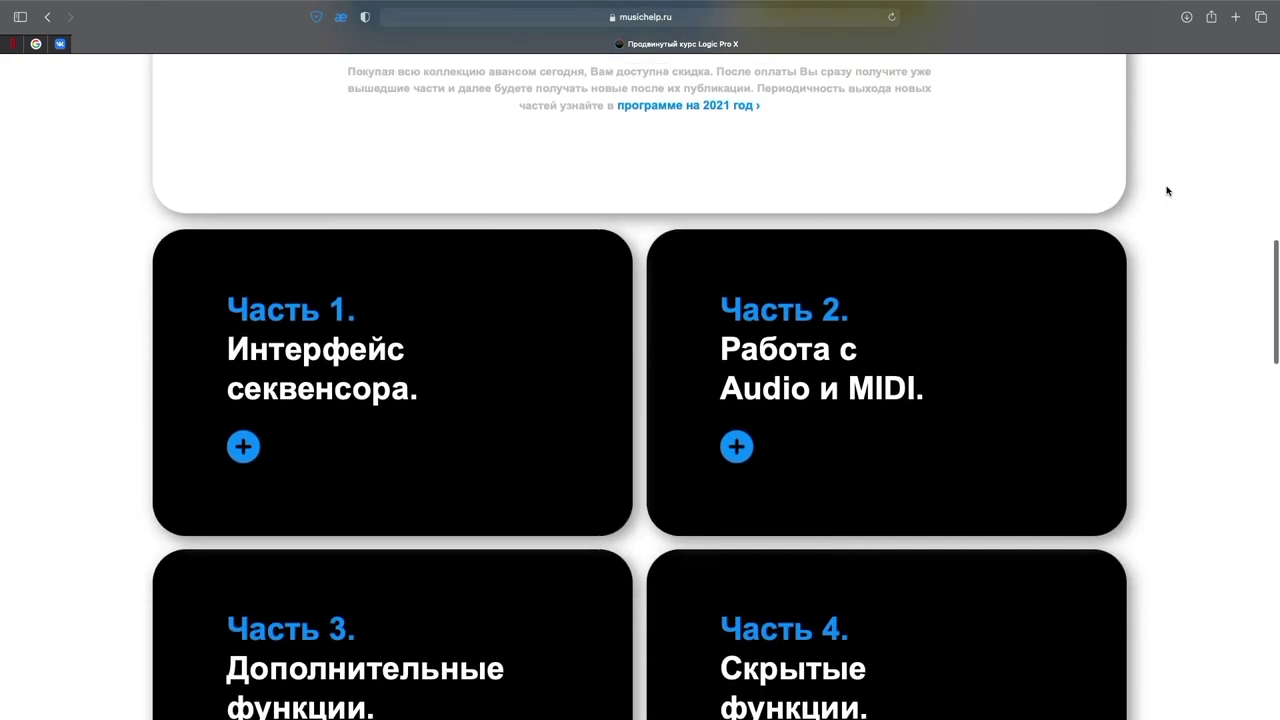
# Find the sixth part, "Остальные функции", in the Logic Pro X course overview on musichelp.ru and open its page.
pyautogui.scroll(-7, 1167, 190)
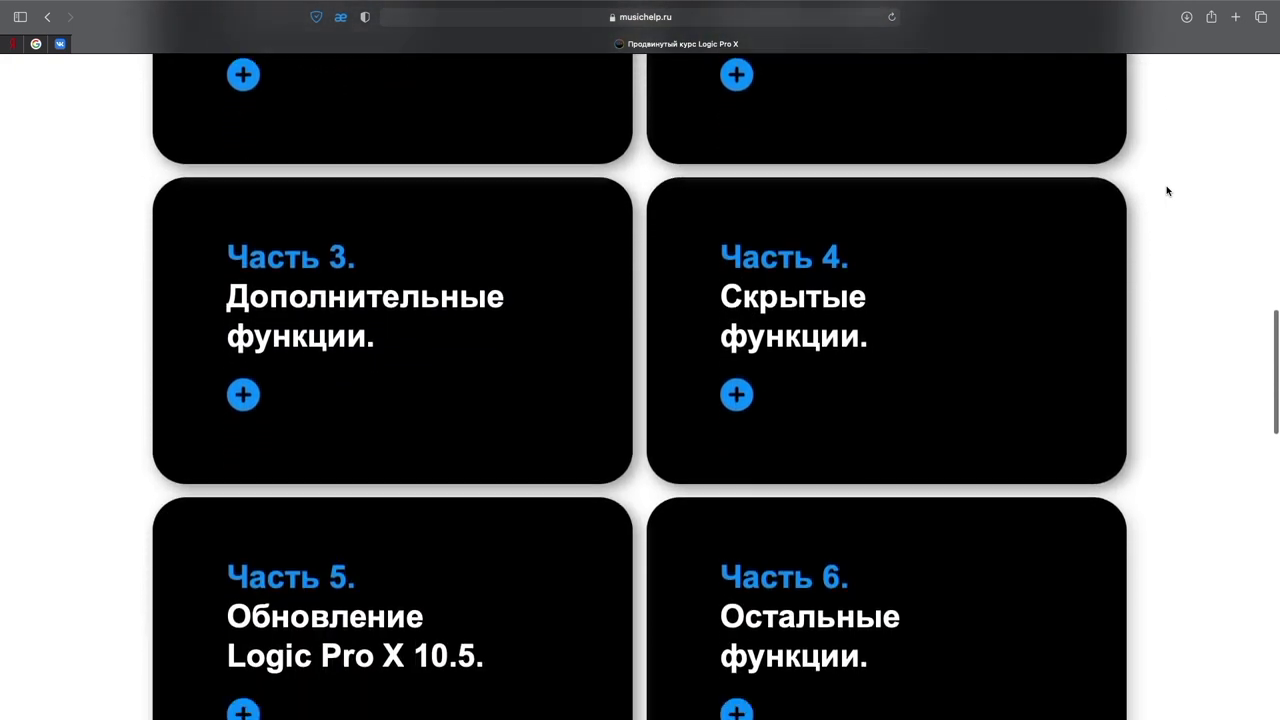
pyautogui.scroll(-1, 1167, 190)
pyautogui.click(737, 688)
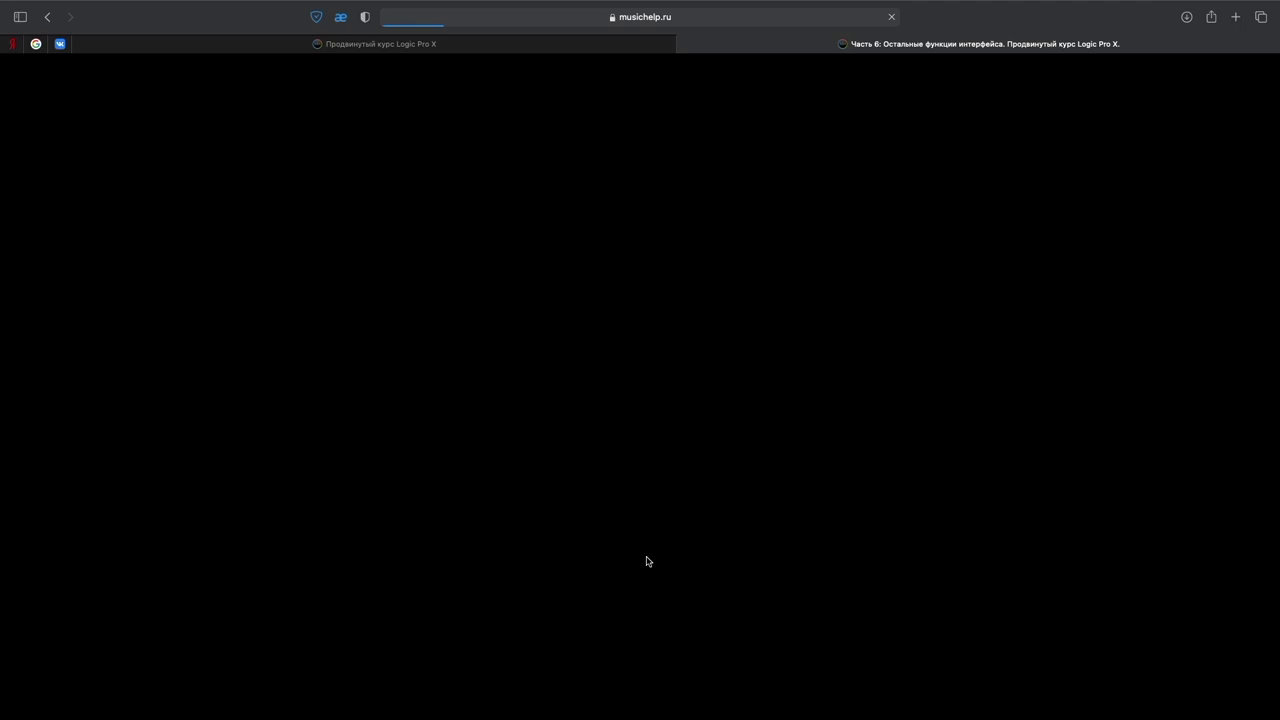
# Read through the Part 6 course page, from its introduction and lesson list to the purchase offer, and close it.
pyautogui.scroll(-10, 650, 549)
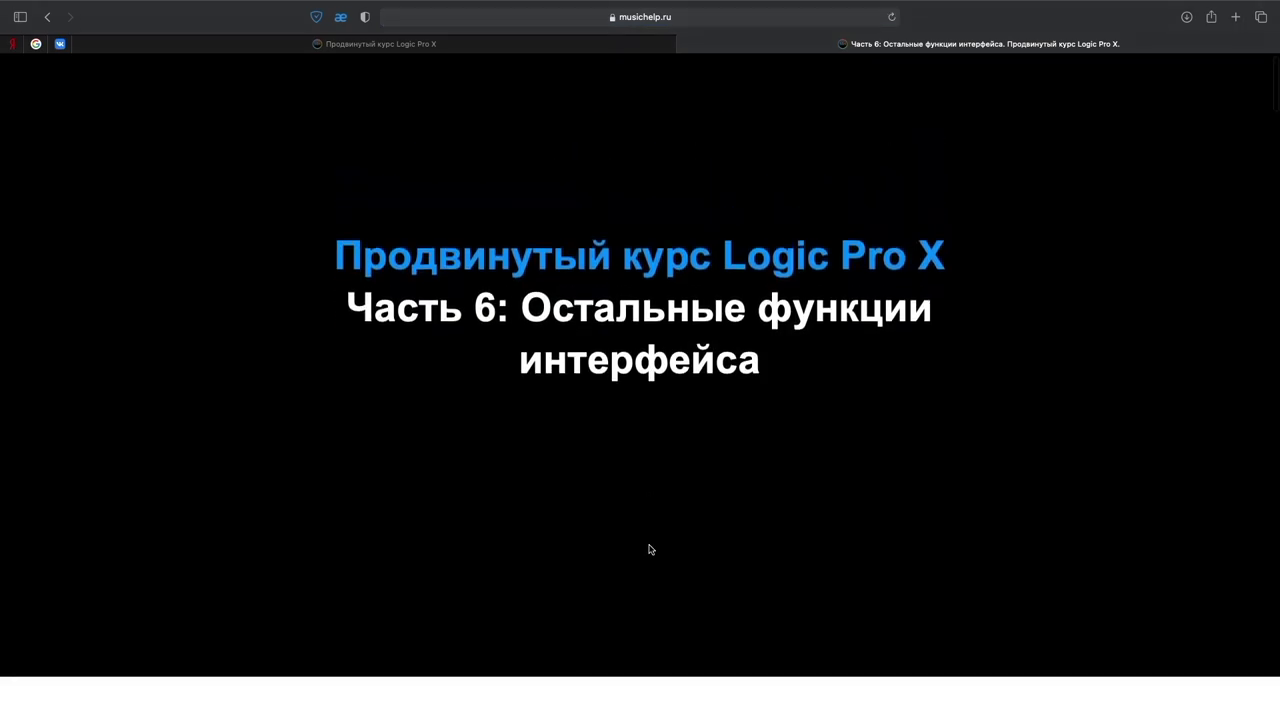
pyautogui.scroll(-10, 650, 549)
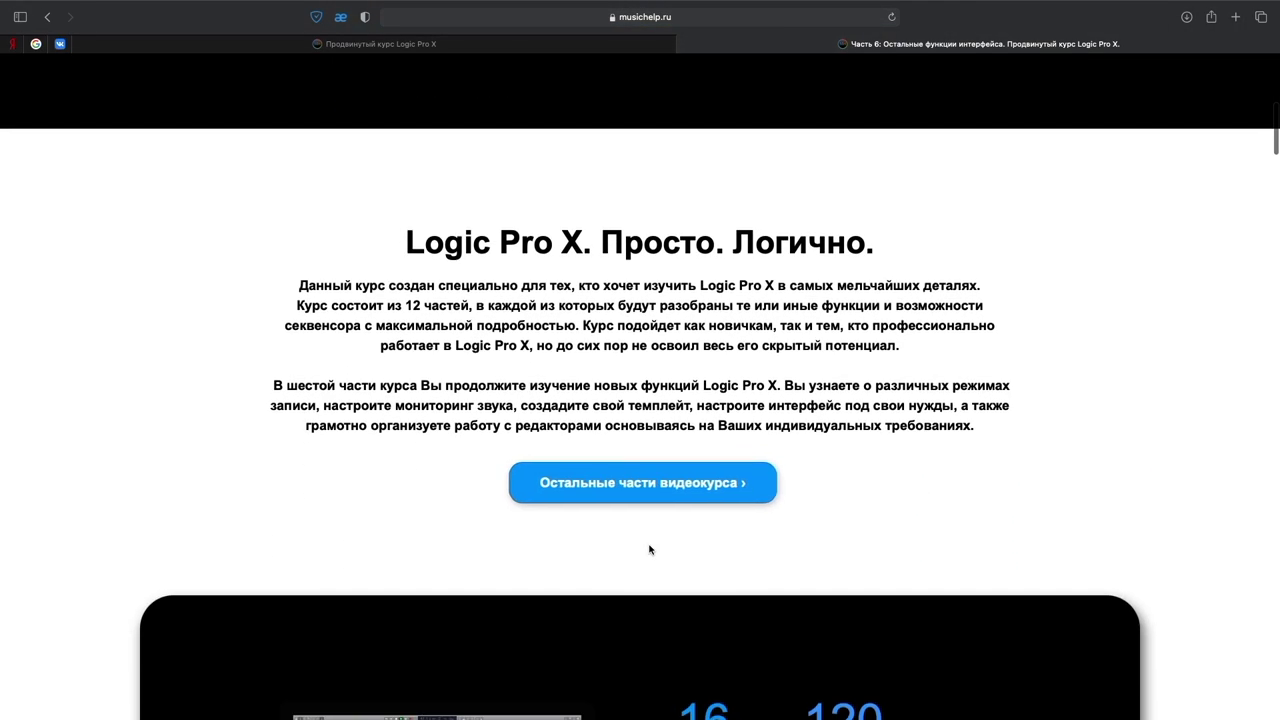
pyautogui.scroll(-12, 649, 549)
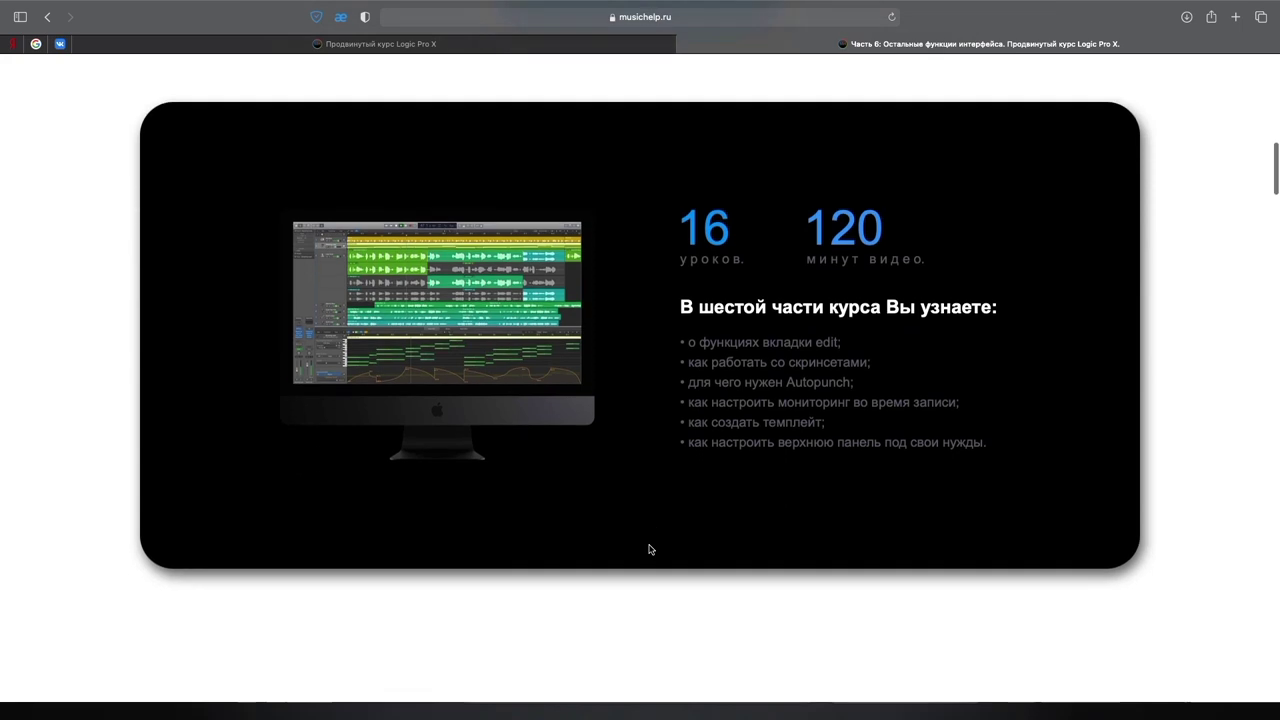
pyautogui.scroll(-10, 649, 549)
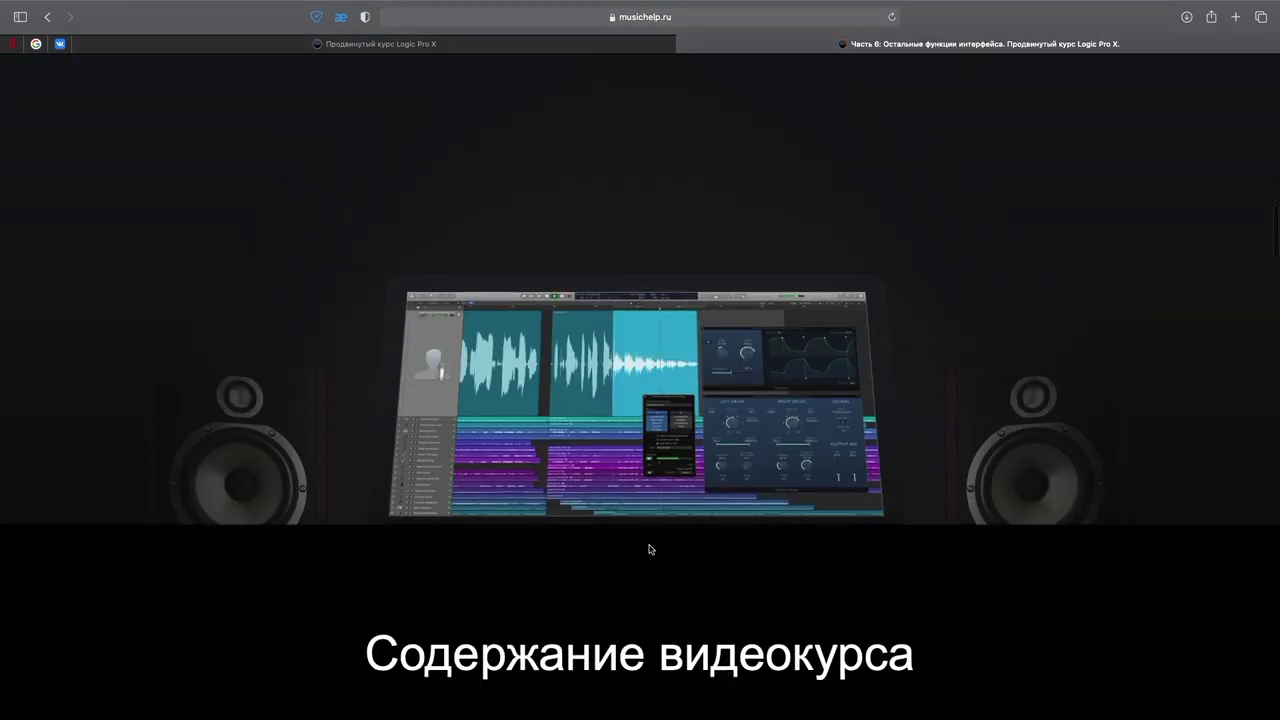
pyautogui.scroll(-10, 649, 549)
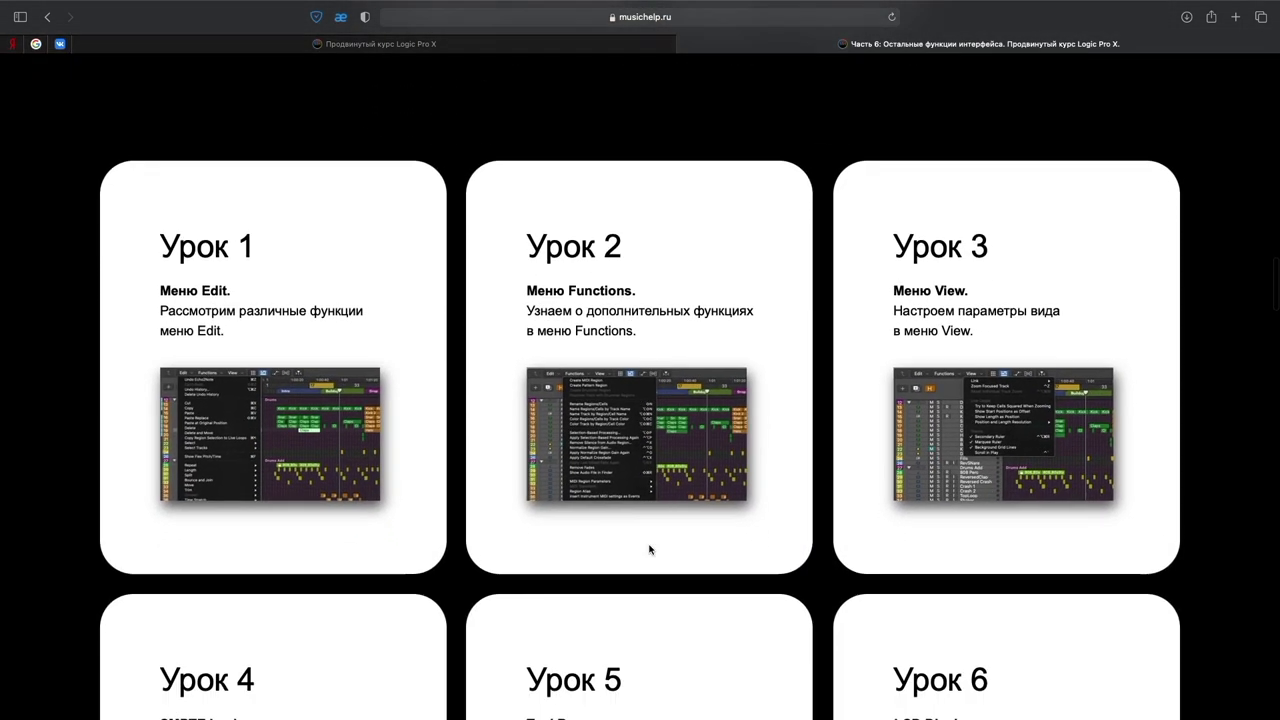
pyautogui.scroll(-6, 649, 549)
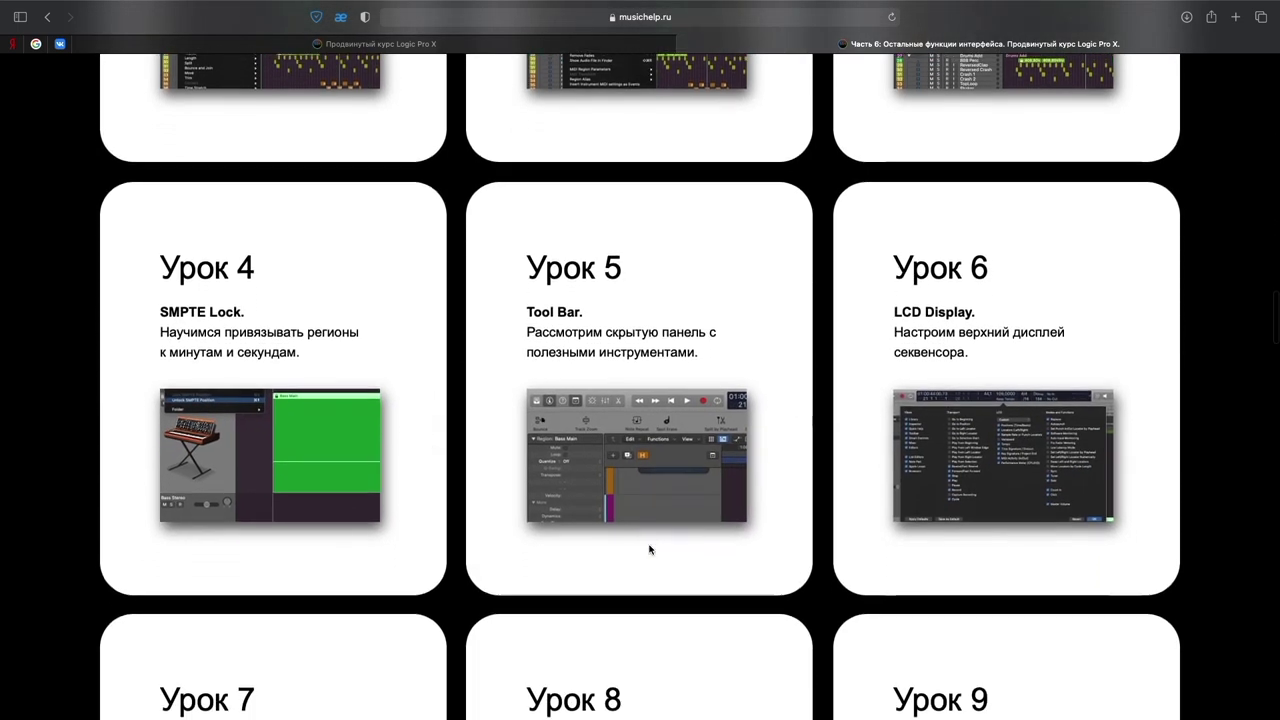
pyautogui.scroll(-8, 649, 549)
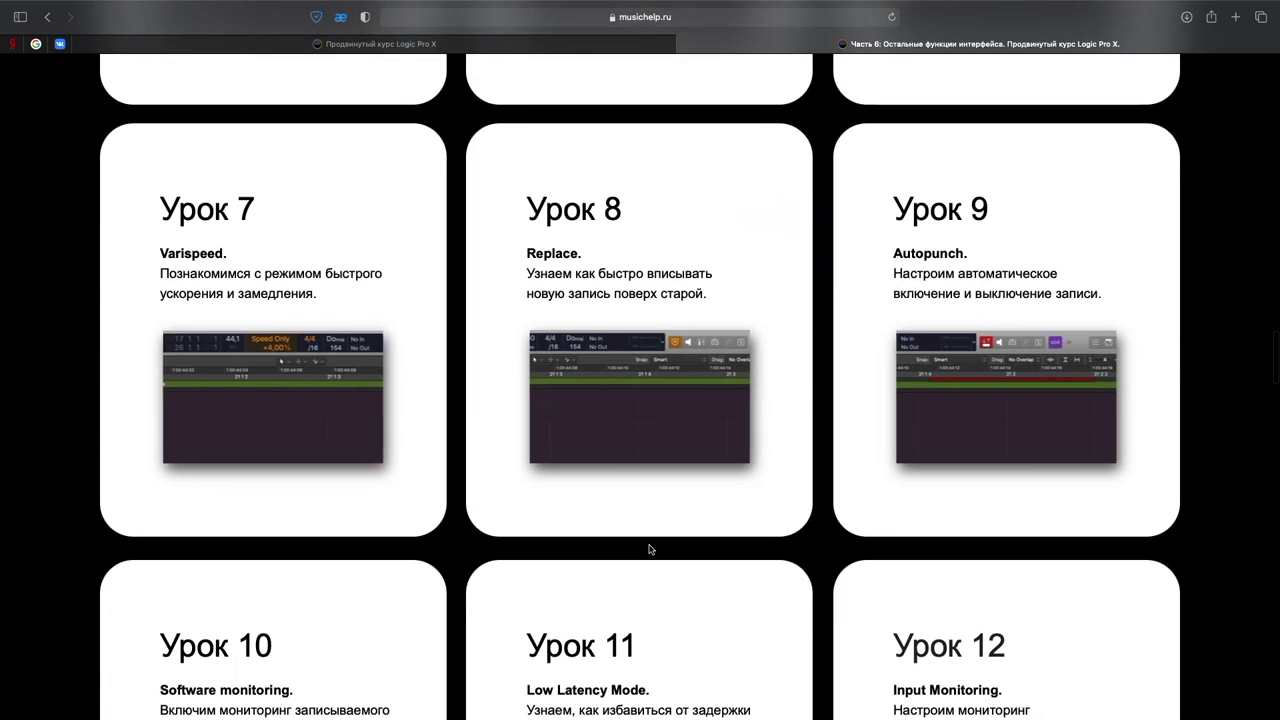
pyautogui.scroll(-9, 649, 549)
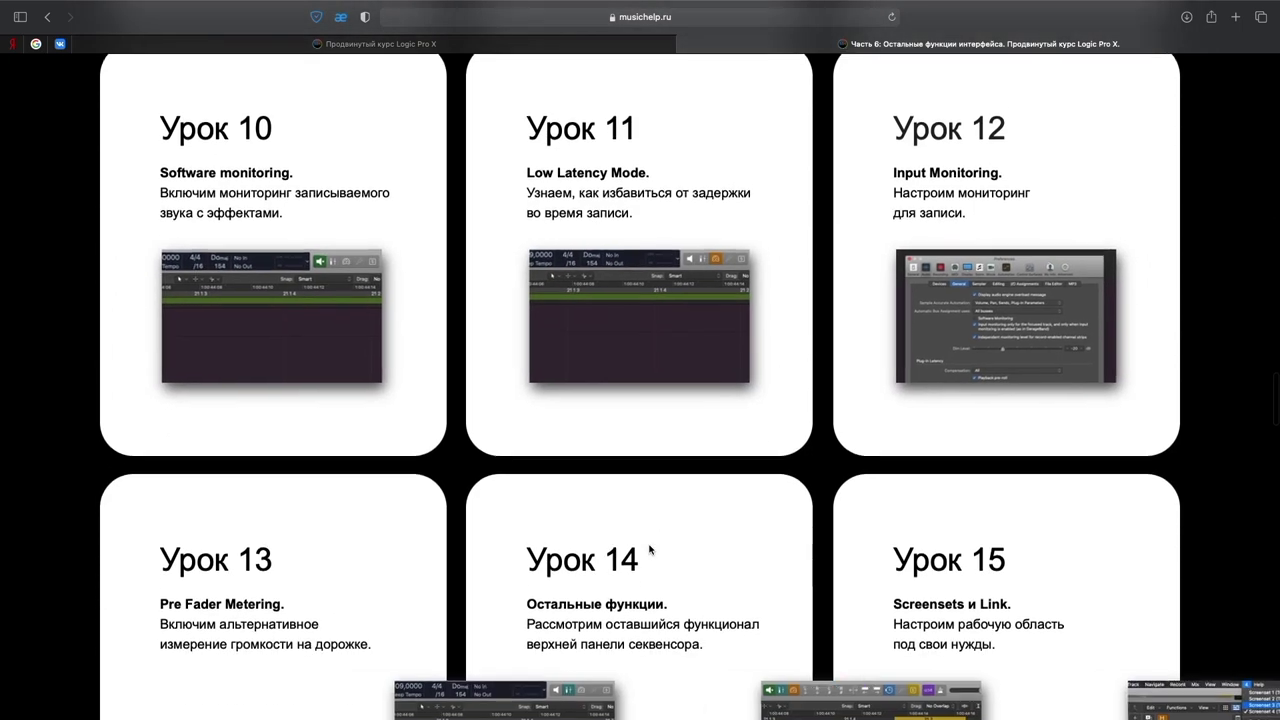
pyautogui.scroll(-10, 649, 549)
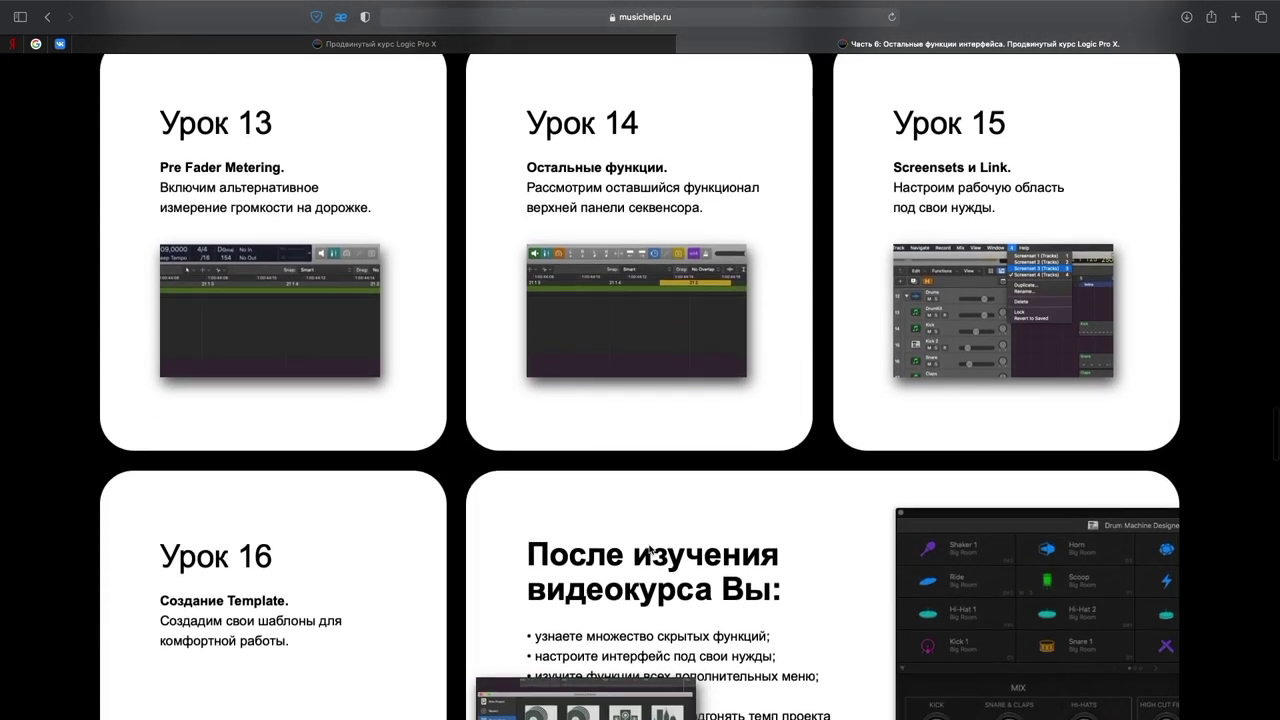
pyautogui.scroll(-12, 649, 549)
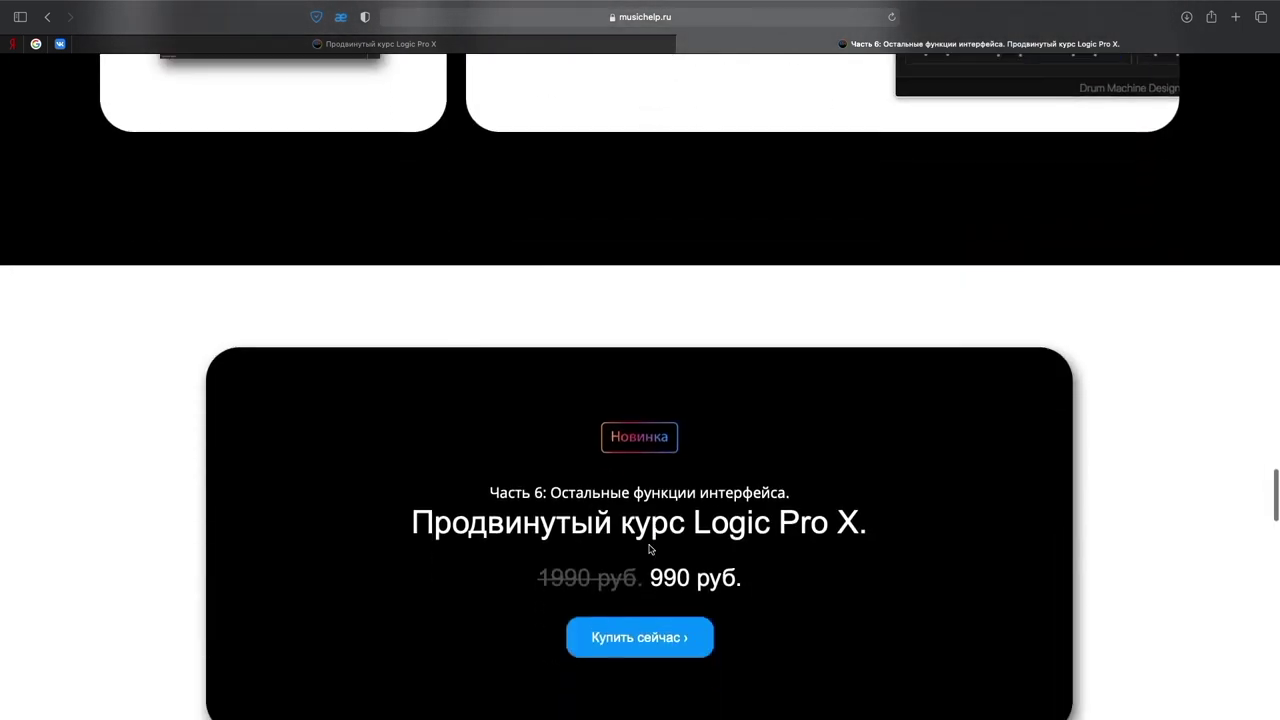
pyautogui.press('super+w')
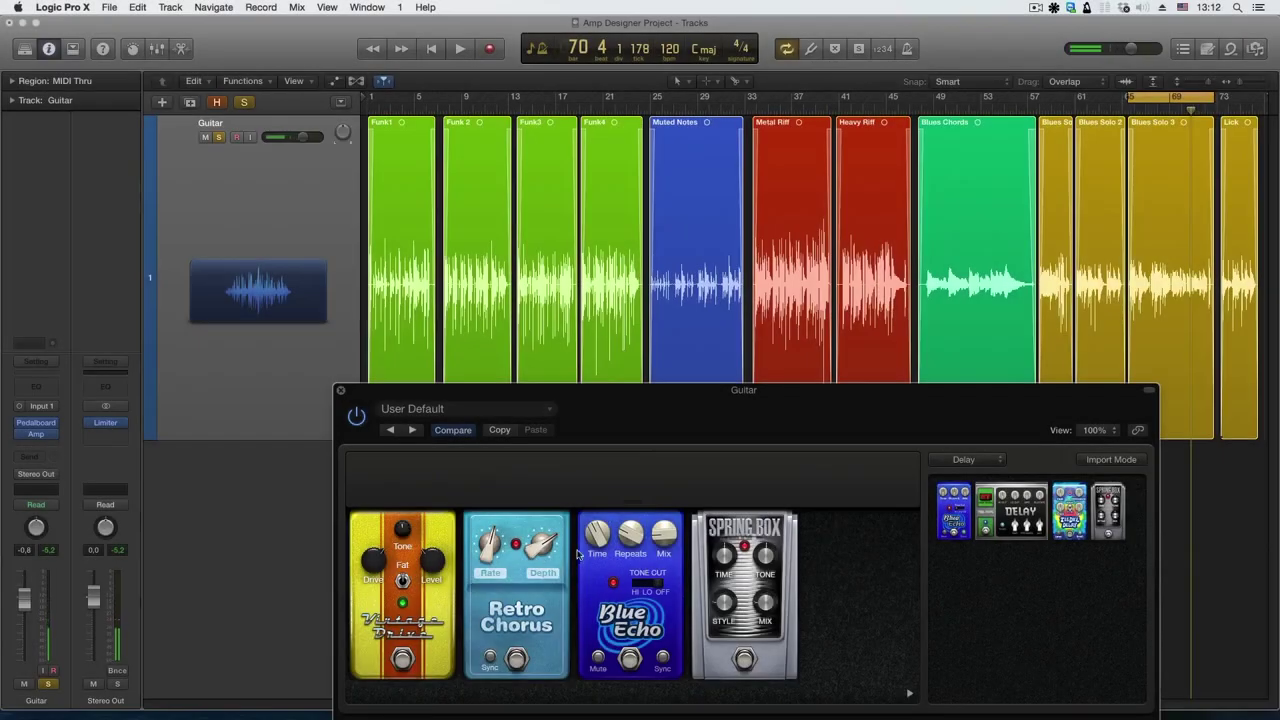
# In Logic Pro X, route the Spring Box reverb to the parallel bus B of the Pedalboard.
pyautogui.moveTo(671, 420); pyautogui.dragTo(645, 418)
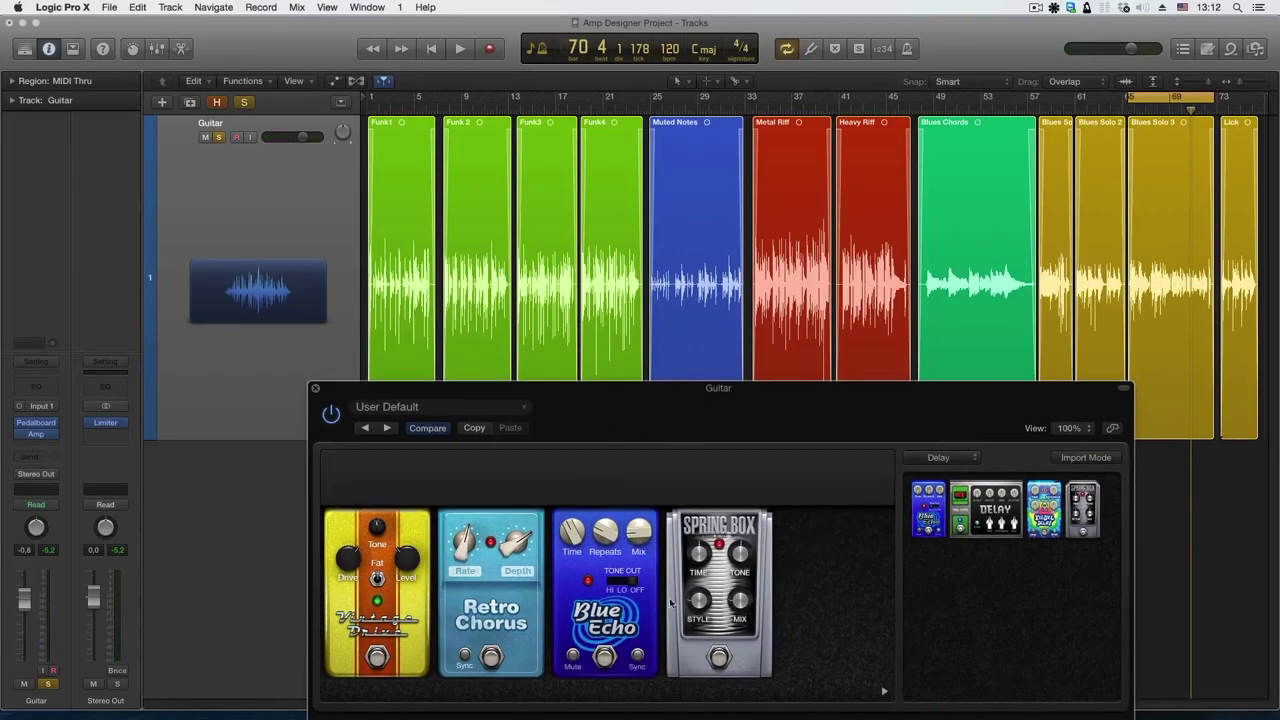
pyautogui.moveTo(580, 496)
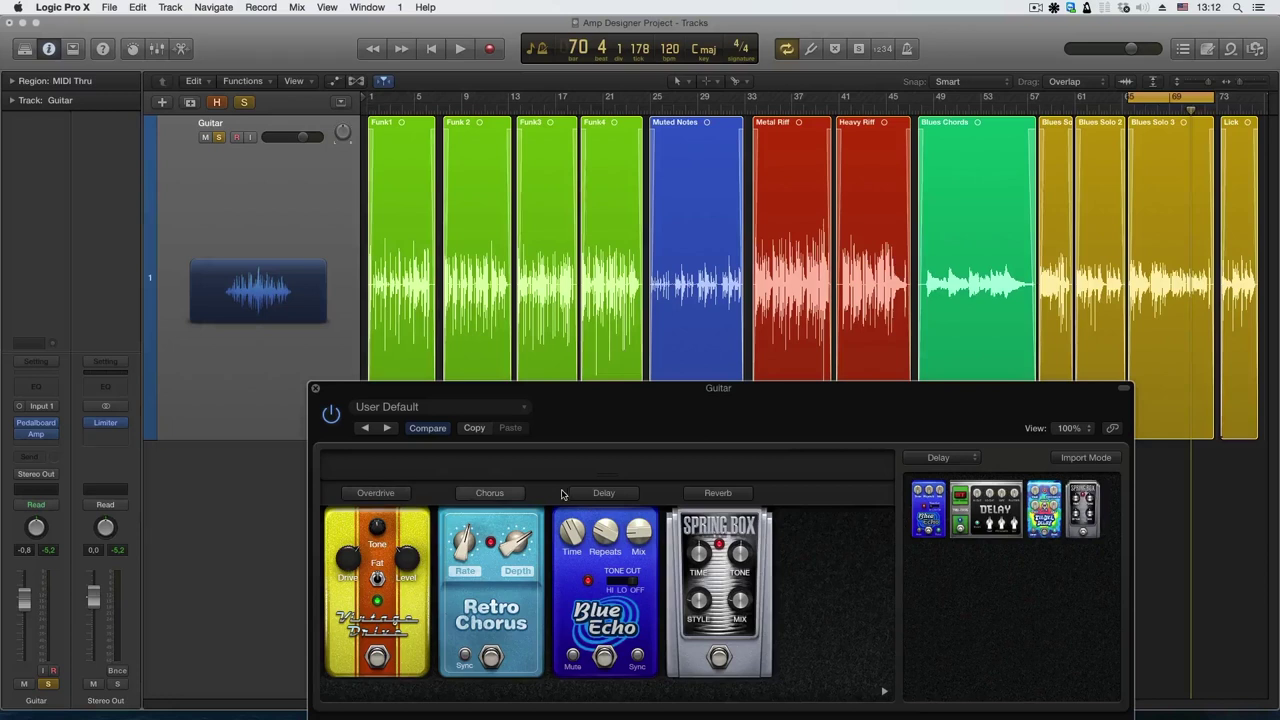
pyautogui.click(708, 470)
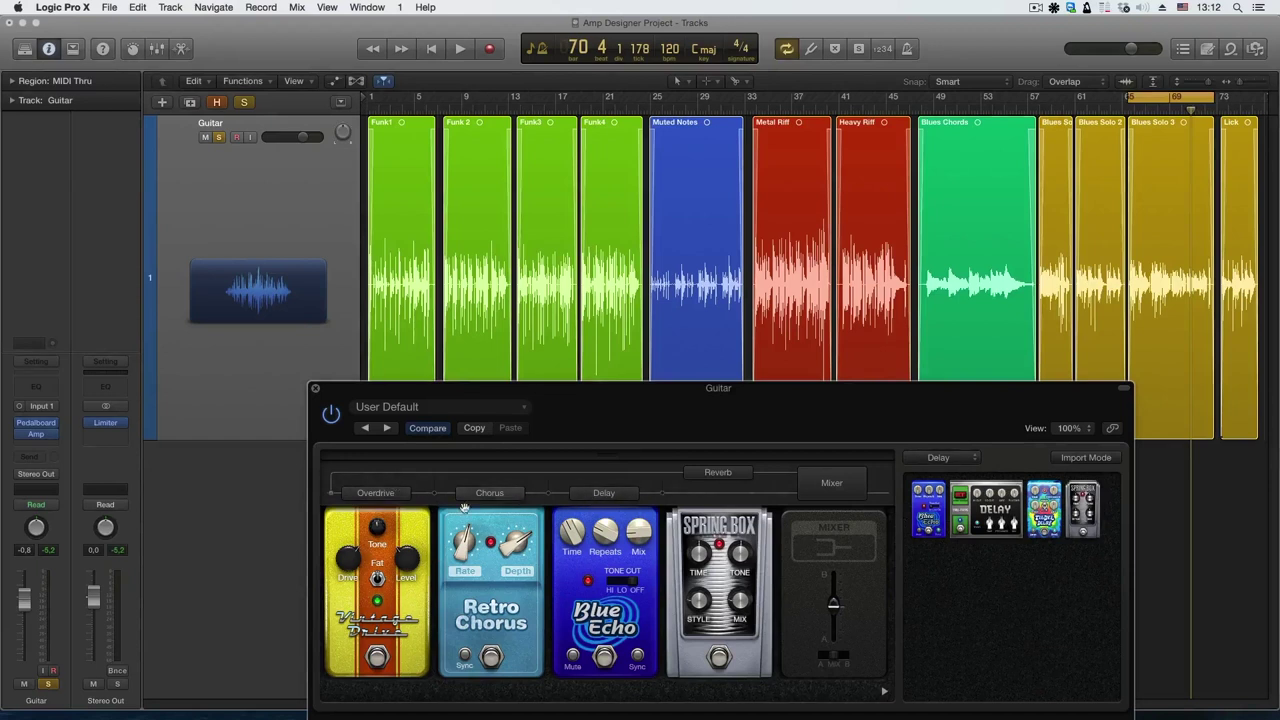
# Try inserting a Splitter before the Vintage Drive pedal and remove it again.
pyautogui.click(333, 496)
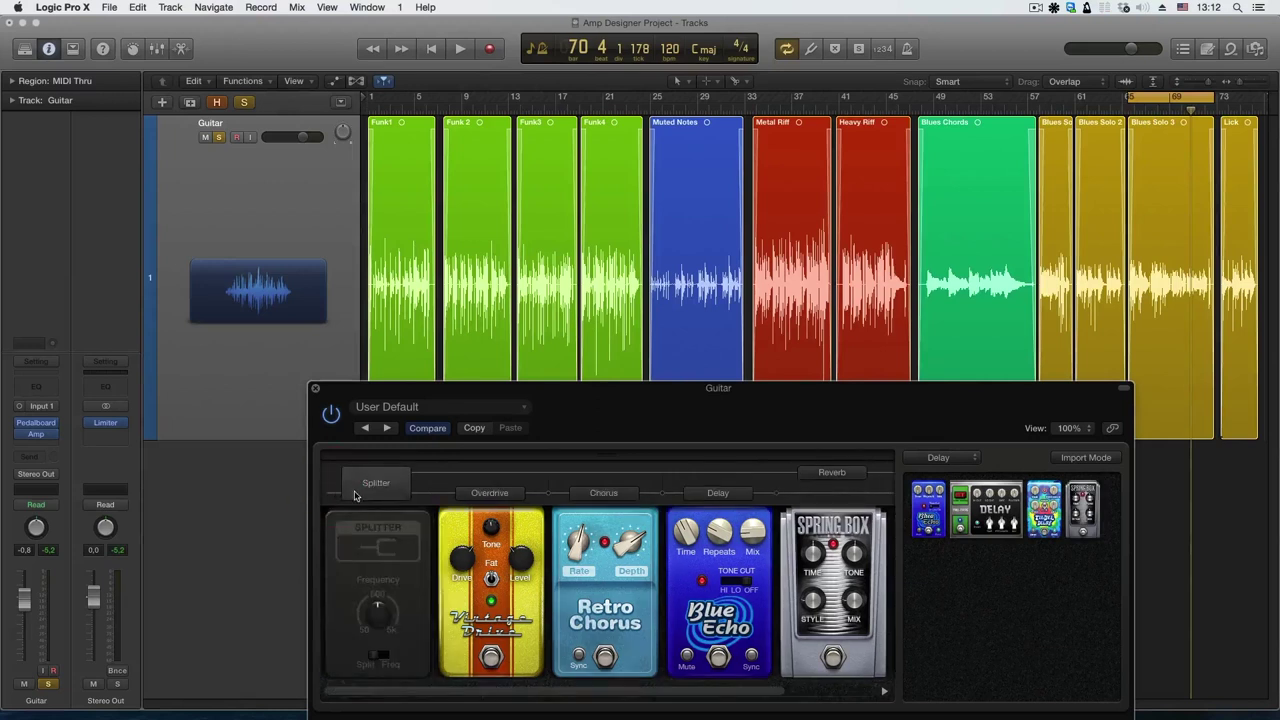
pyautogui.click(362, 548)
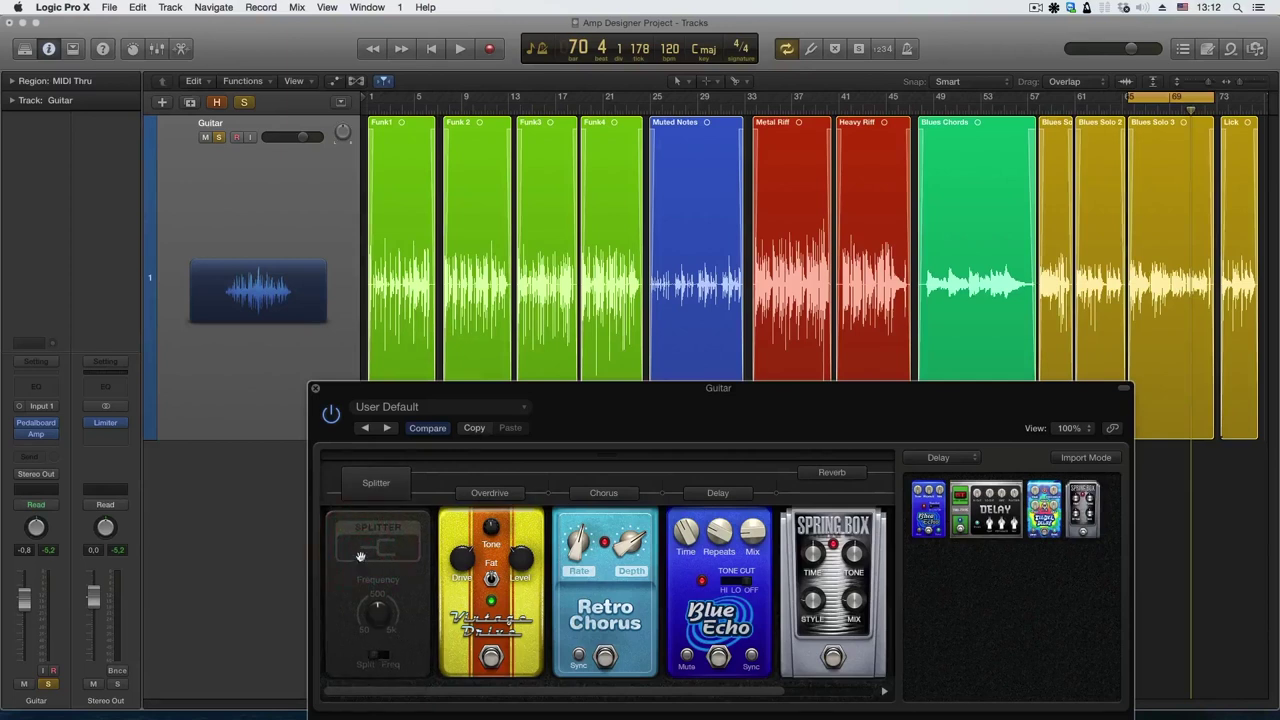
pyautogui.click(376, 490)
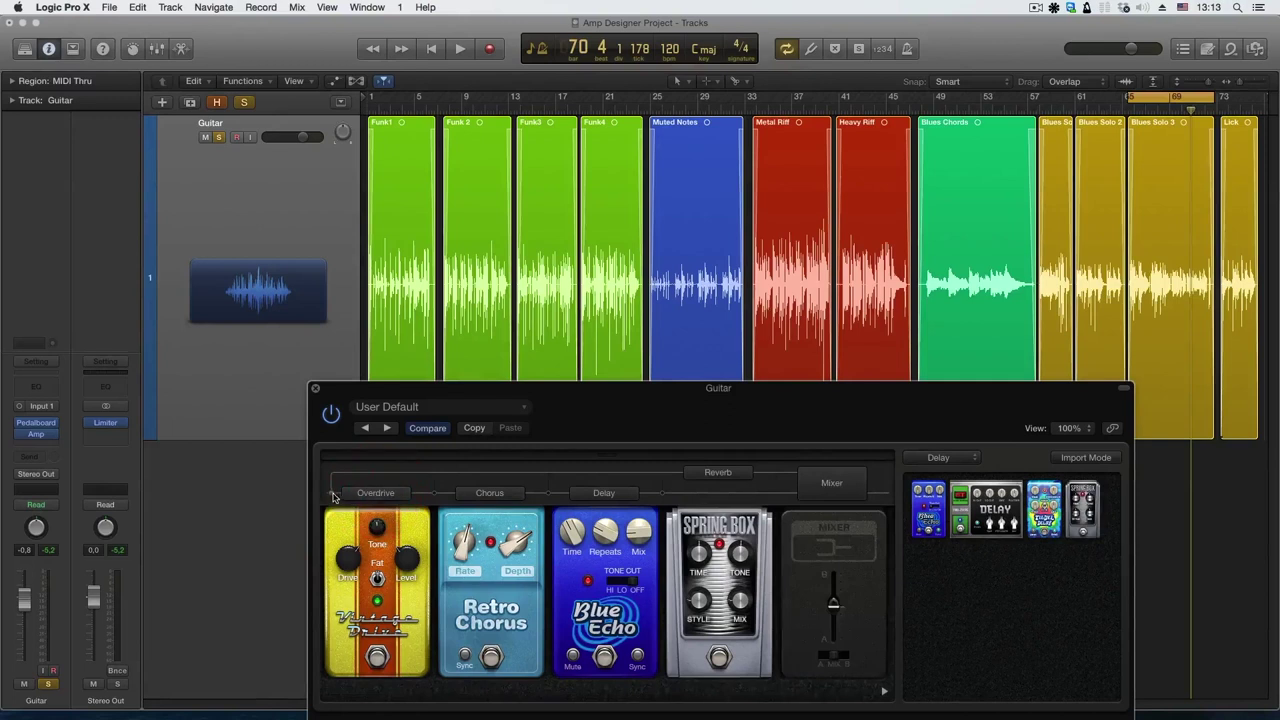
pyautogui.doubleClick(332, 494)
pyautogui.doubleClick(378, 487)
# Set the Mixer pedal's fader fully to bus B and play Blues Solo 3 while raising the Spring Box Mix.
pyautogui.click(1160, 177)
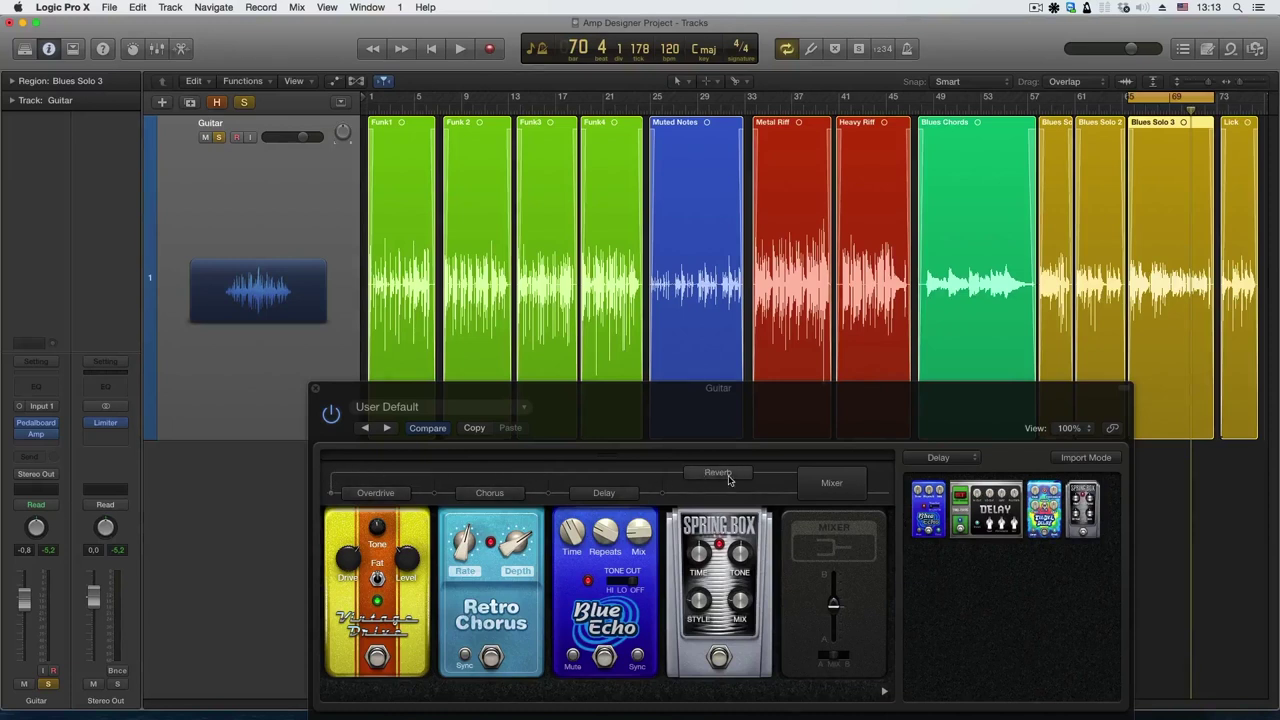
pyautogui.moveTo(835, 605); pyautogui.dragTo(834, 573)
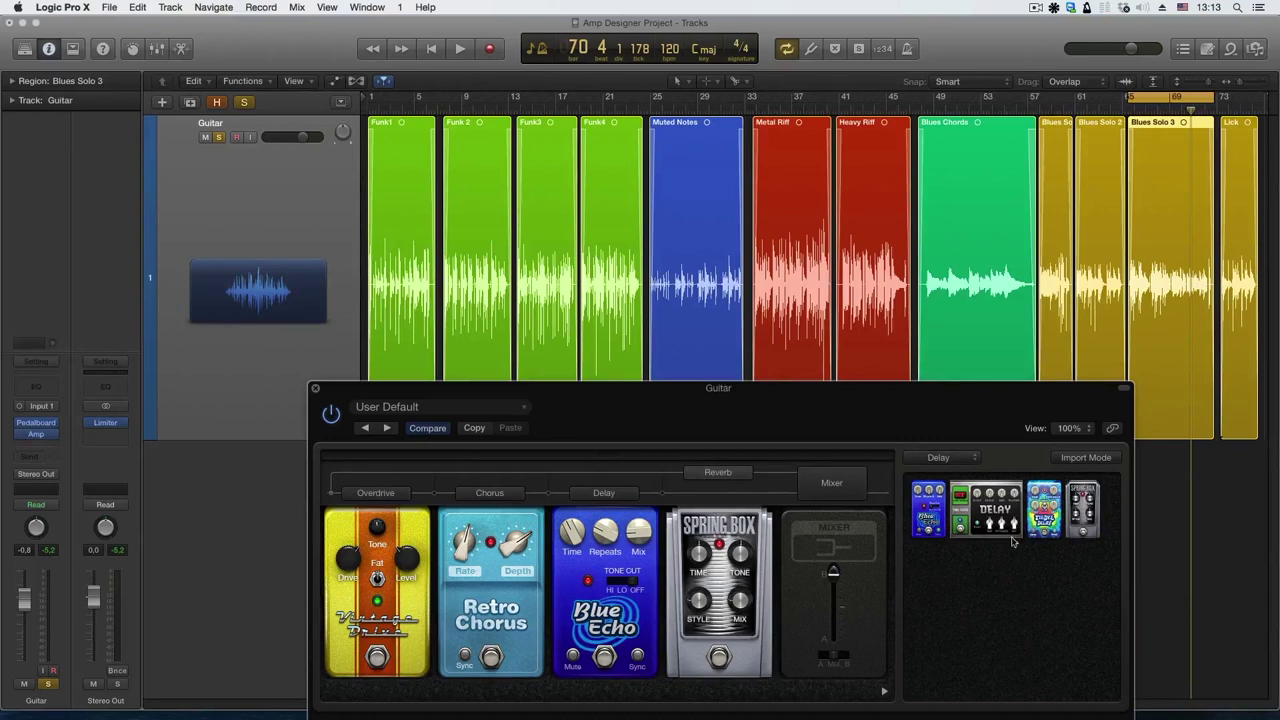
pyautogui.press('space')
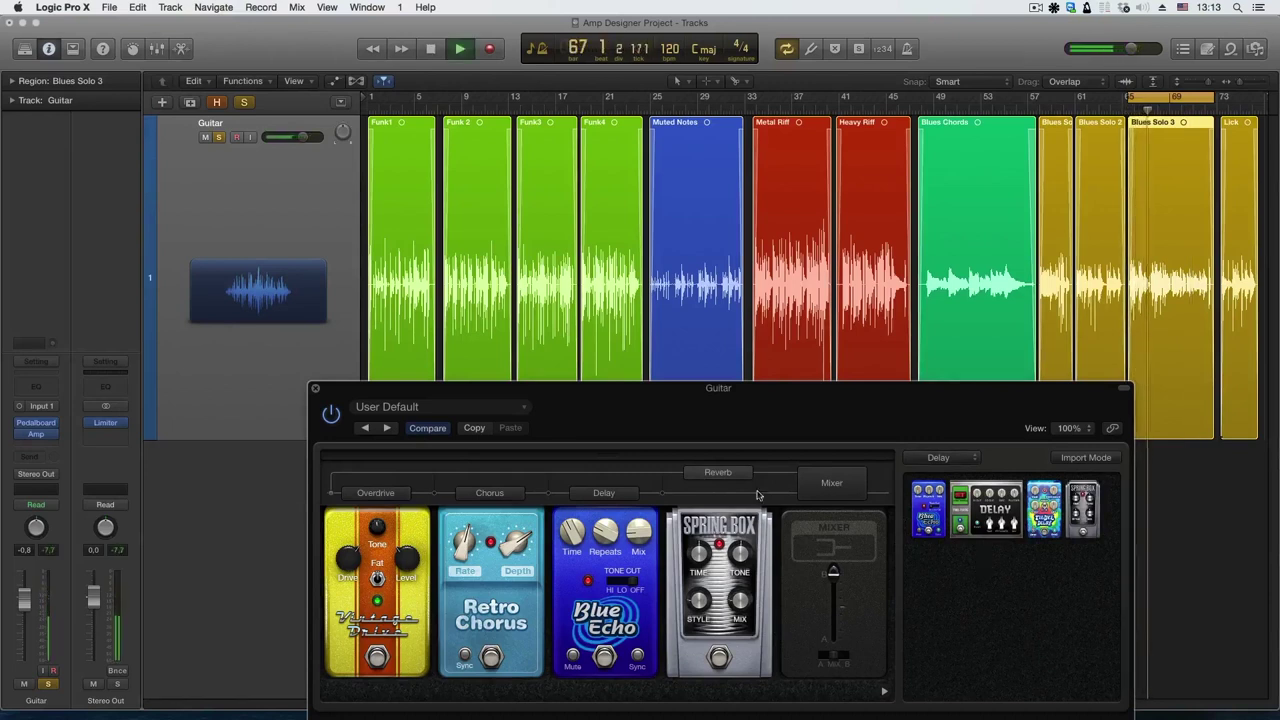
pyautogui.moveTo(741, 602); pyautogui.dragTo(745, 576)
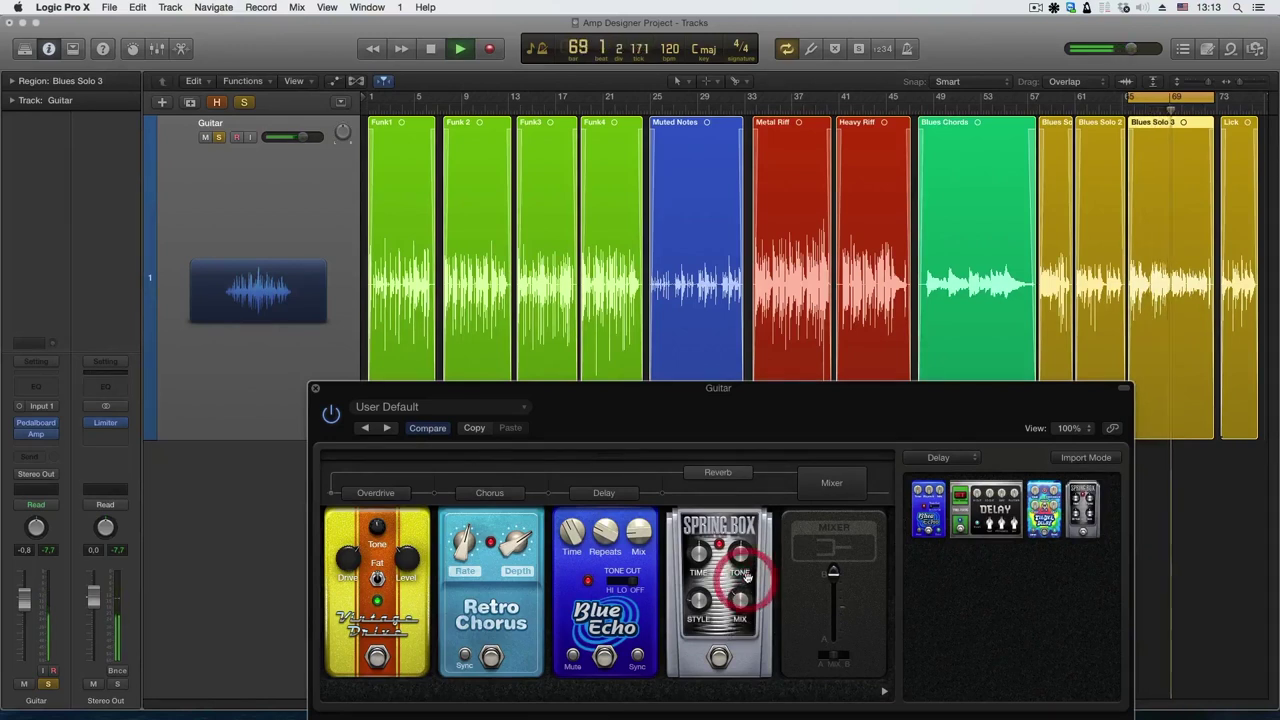
pyautogui.press('space')
# Set the Mixer pedal's fader fully to bus A and audition Blues Solo 3 through it.
pyautogui.moveTo(833, 572); pyautogui.dragTo(843, 673)
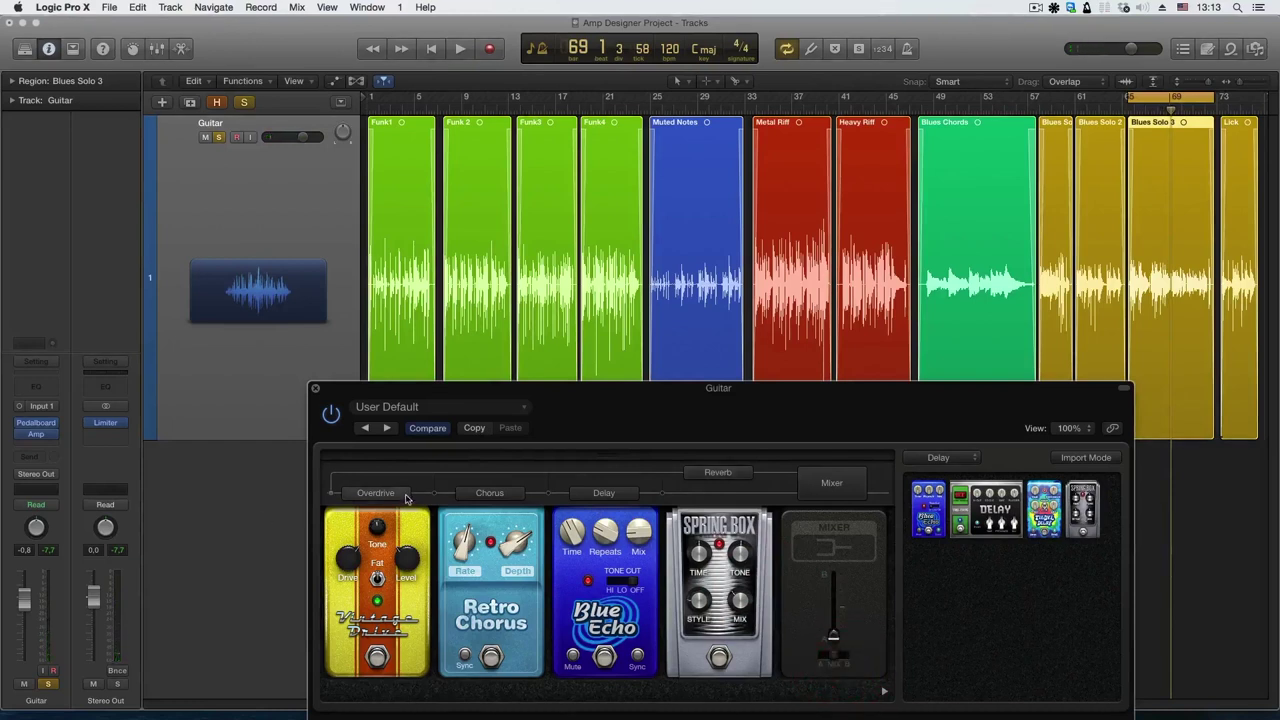
pyautogui.press('space')
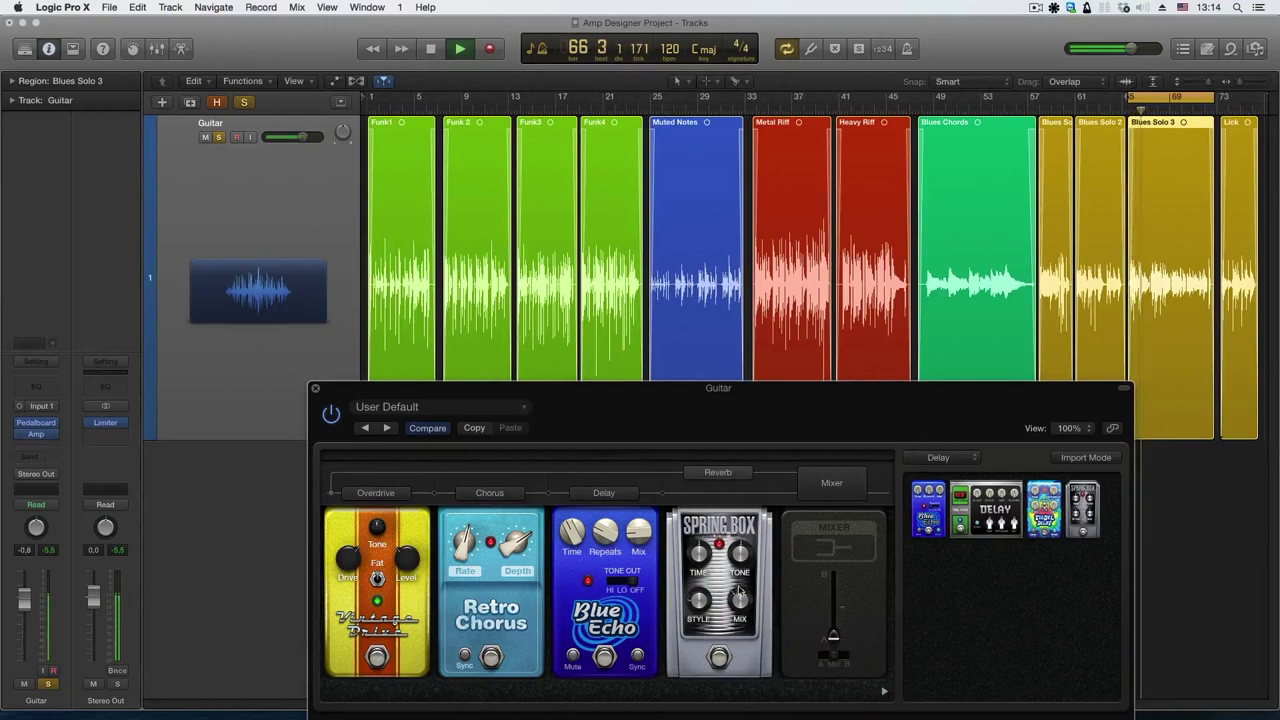
pyautogui.press('space')
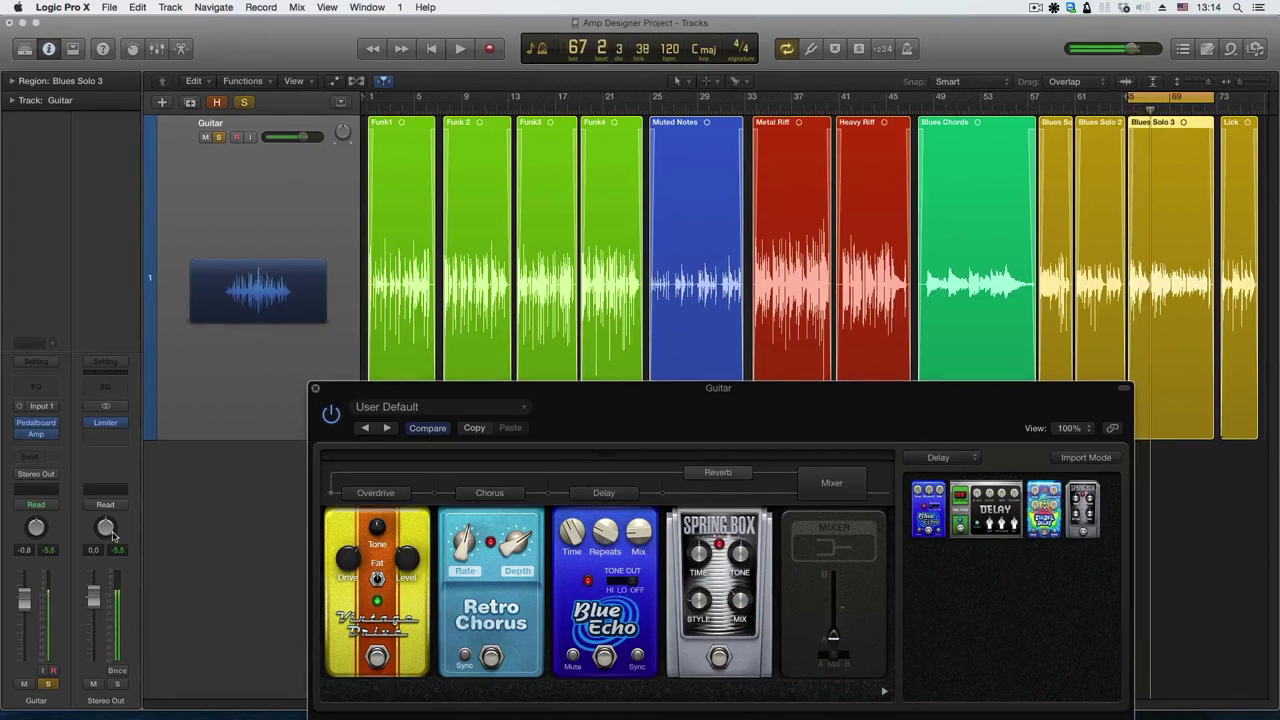
pyautogui.click(38, 436)
pyautogui.click(38, 436)
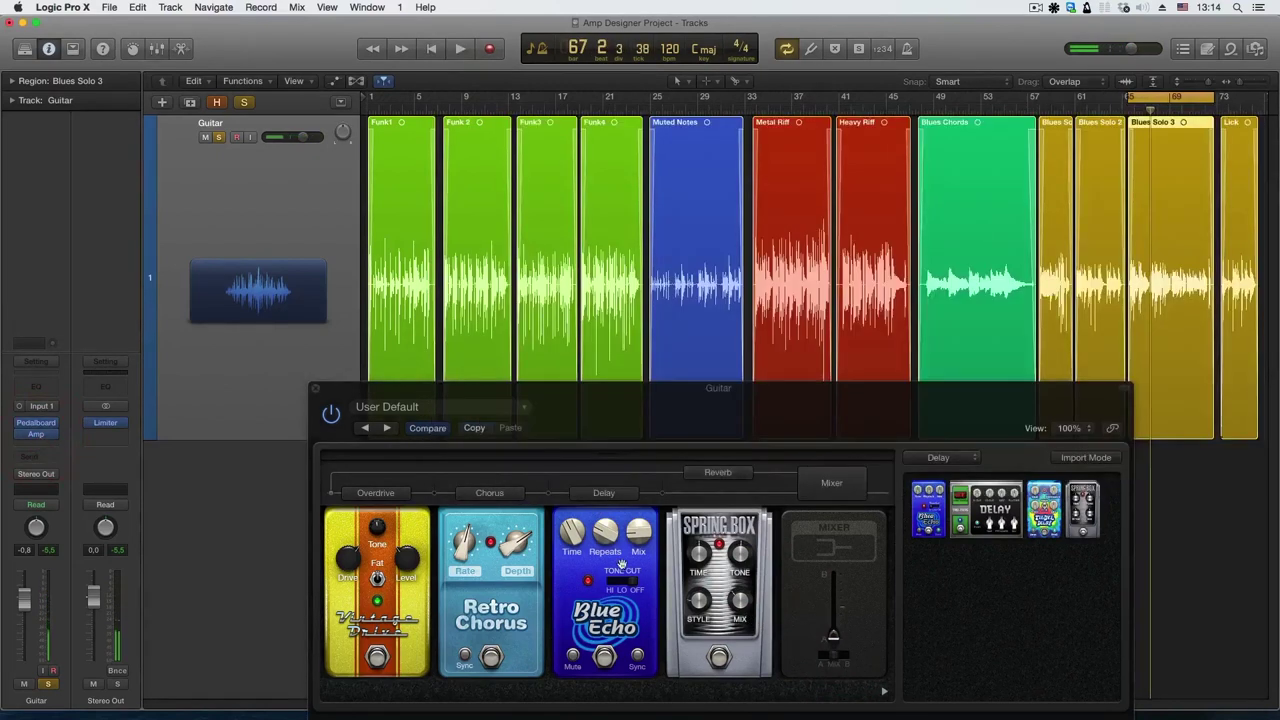
# Raise the Mix of the Blue Echo pedal and play Blues Solo 3 to hear the delay on bus A.
pyautogui.moveTo(634, 542); pyautogui.dragTo(639, 522)
pyautogui.press('space')
pyautogui.press('space')
pyautogui.press('space')
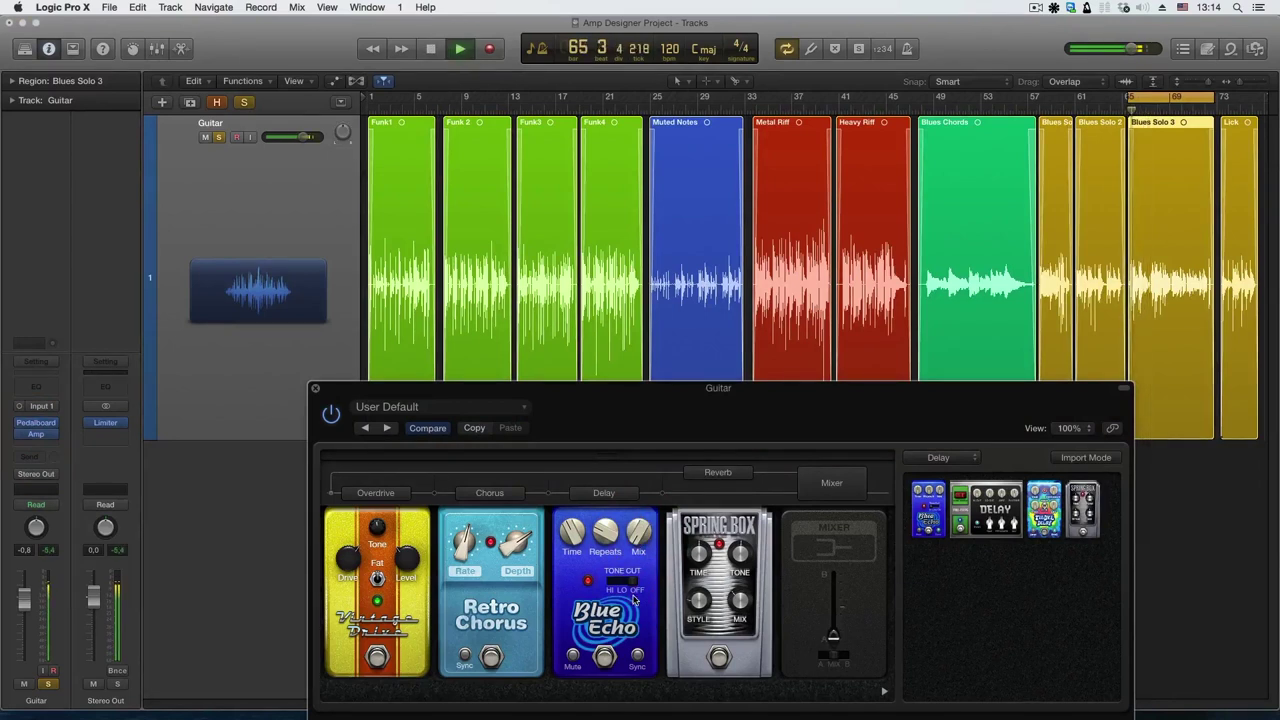
pyautogui.press('space')
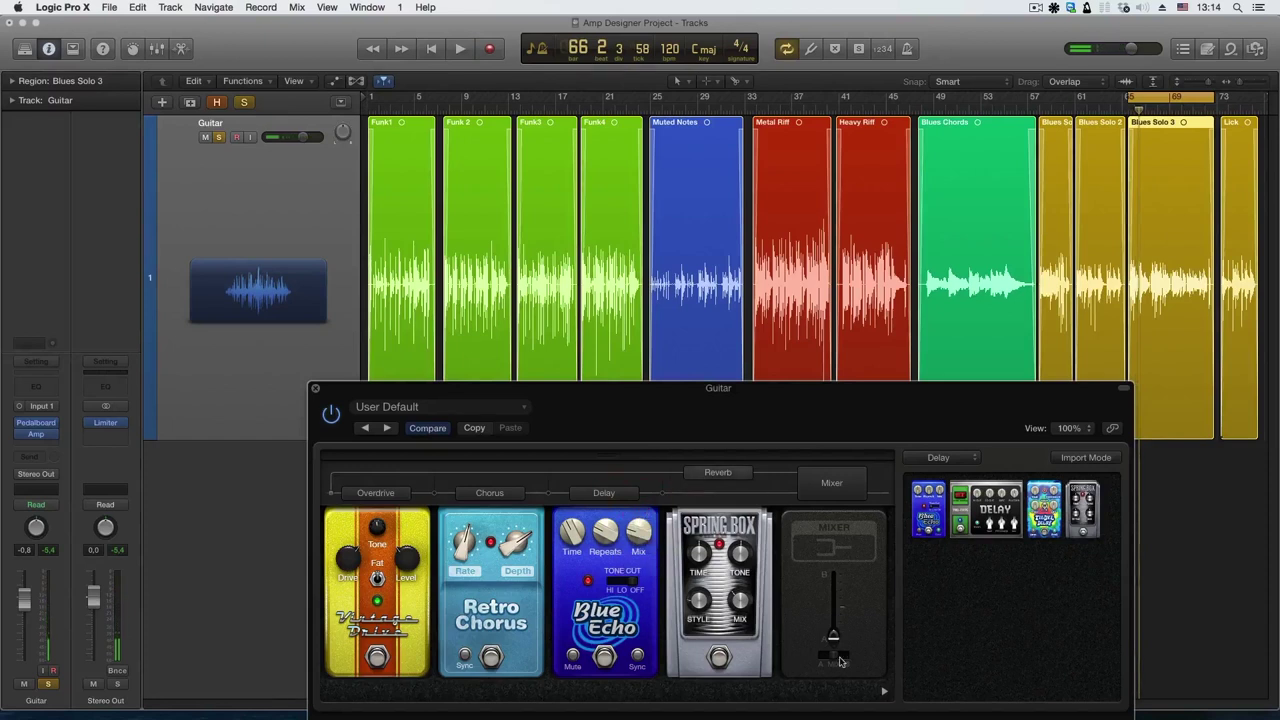
# Raise the Spring Box Mix, balance the Mixer fader between its centre and bus A, and audition Blues Solo 3.
pyautogui.moveTo(836, 637); pyautogui.dragTo(838, 604)
pyautogui.moveTo(742, 594); pyautogui.dragTo(758, 524)
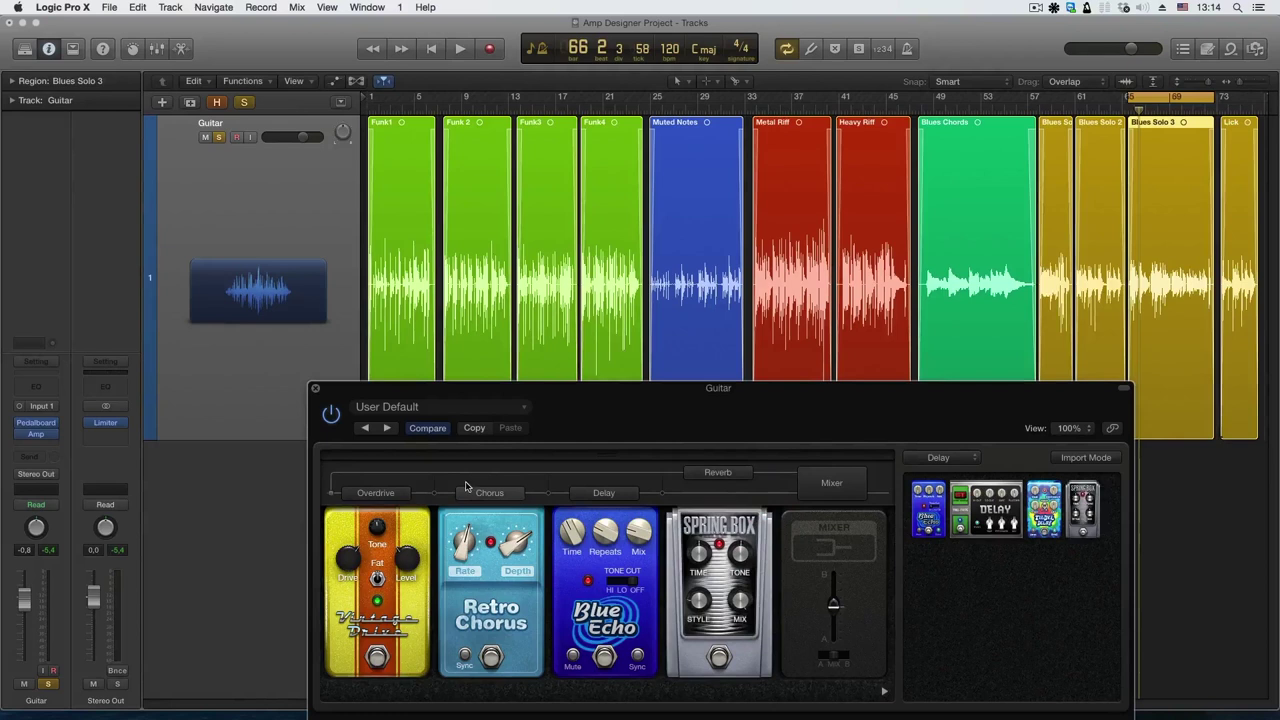
pyautogui.moveTo(833, 601); pyautogui.dragTo(833, 619)
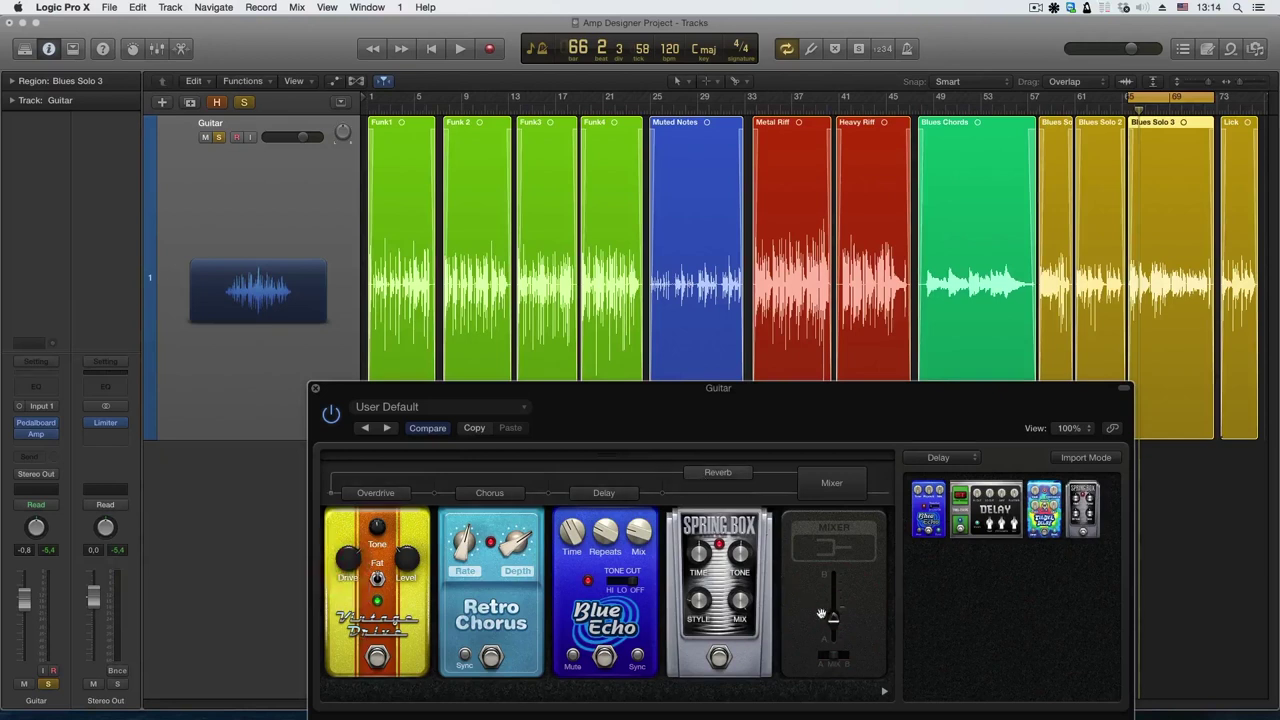
pyautogui.moveTo(831, 622)
pyautogui.mouseDown()
pyautogui.moveTo(835, 575)
pyautogui.moveTo(834, 626)
pyautogui.mouseUp()
pyautogui.press('space')
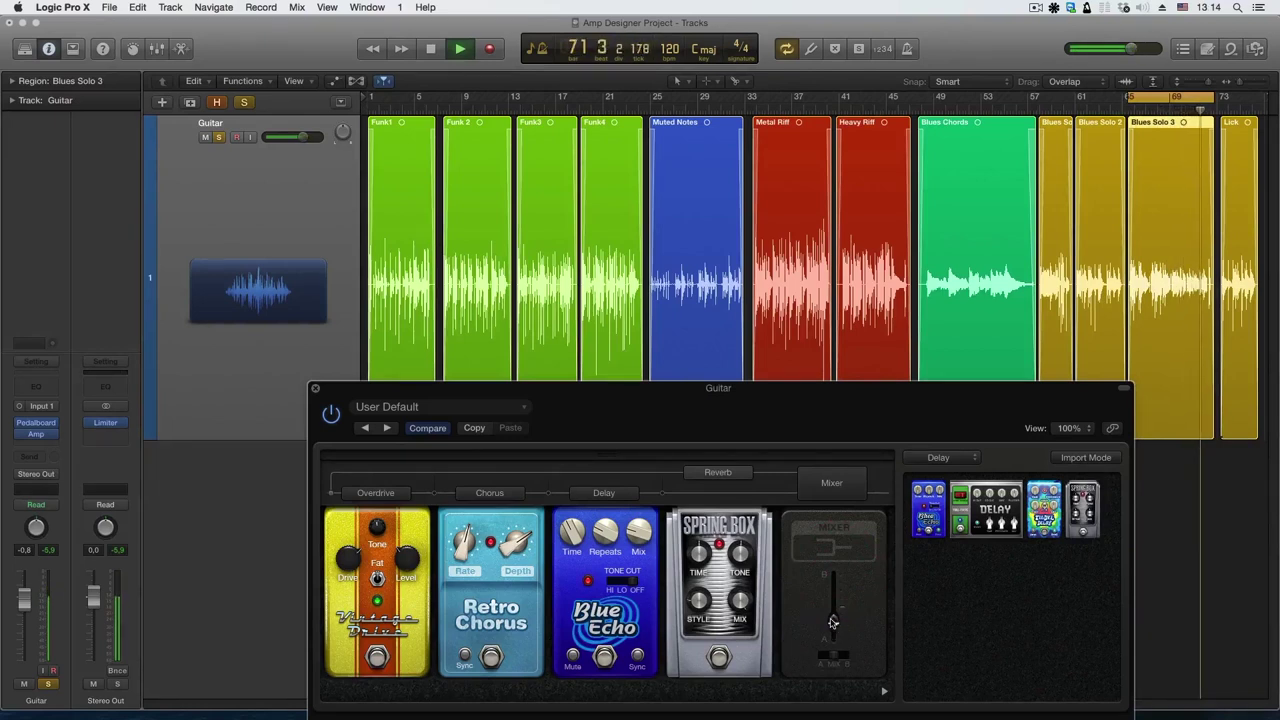
pyautogui.press('space')
pyautogui.moveTo(833, 622); pyautogui.dragTo(833, 623)
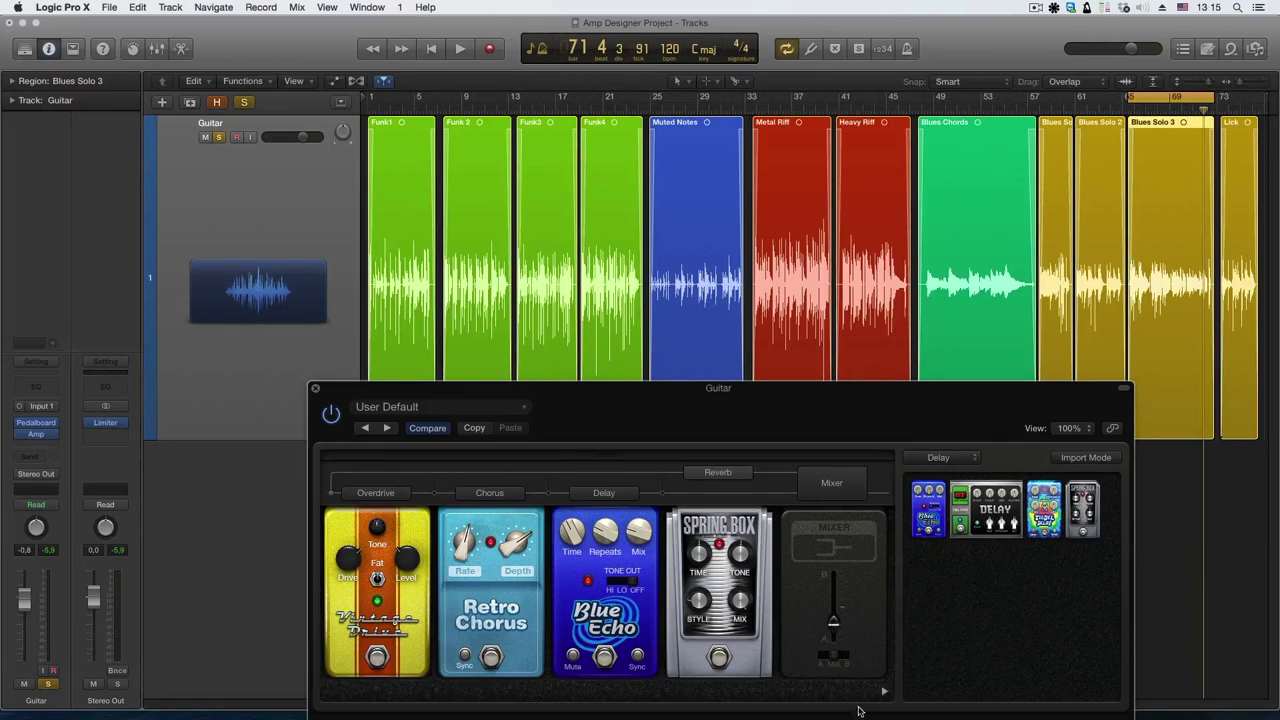
# Return the Mixer pedal's fader to the centre and try out its A, Mix and B switch positions.
pyautogui.moveTo(833, 627)
pyautogui.mouseDown()
pyautogui.moveTo(834, 576)
pyautogui.moveTo(836, 608)
pyautogui.mouseUp()
pyautogui.click(830, 658)
pyautogui.click(842, 656)
pyautogui.click(838, 658)
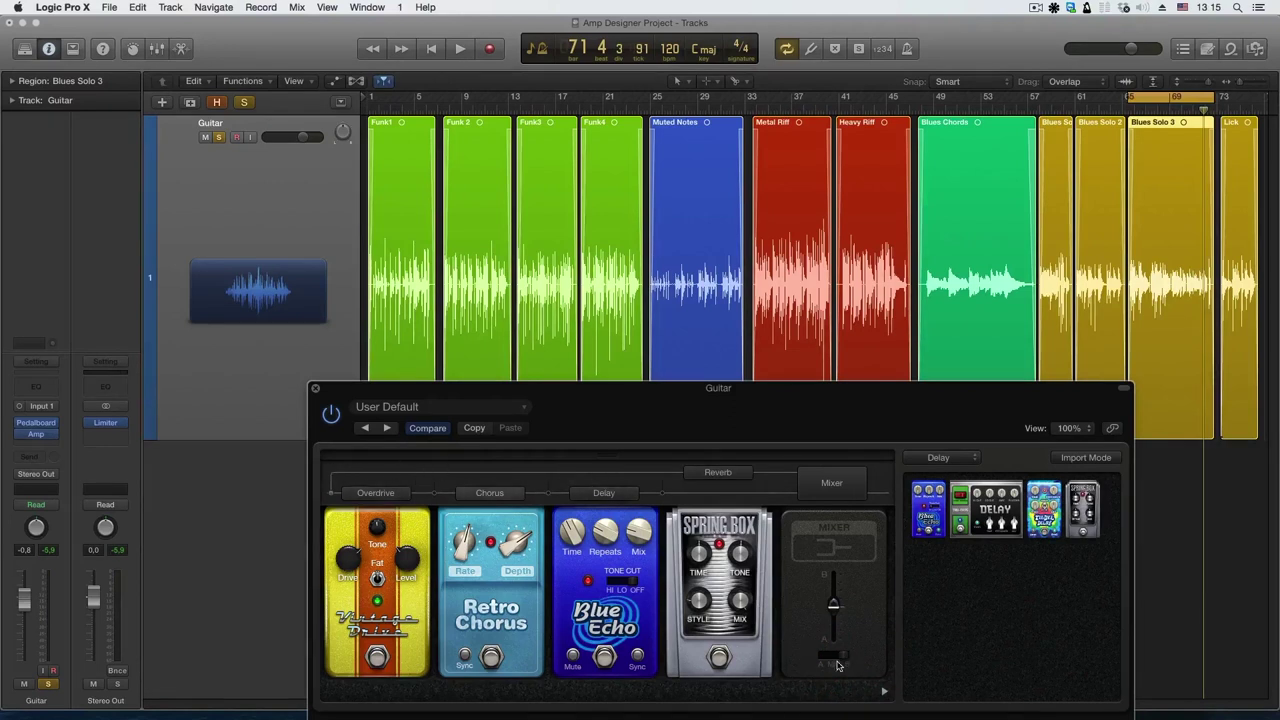
pyautogui.moveTo(843, 658)
pyautogui.mouseDown()
pyautogui.moveTo(789, 664)
pyautogui.moveTo(849, 661)
pyautogui.mouseUp()
pyautogui.moveTo(801, 404); pyautogui.dragTo(799, 400)
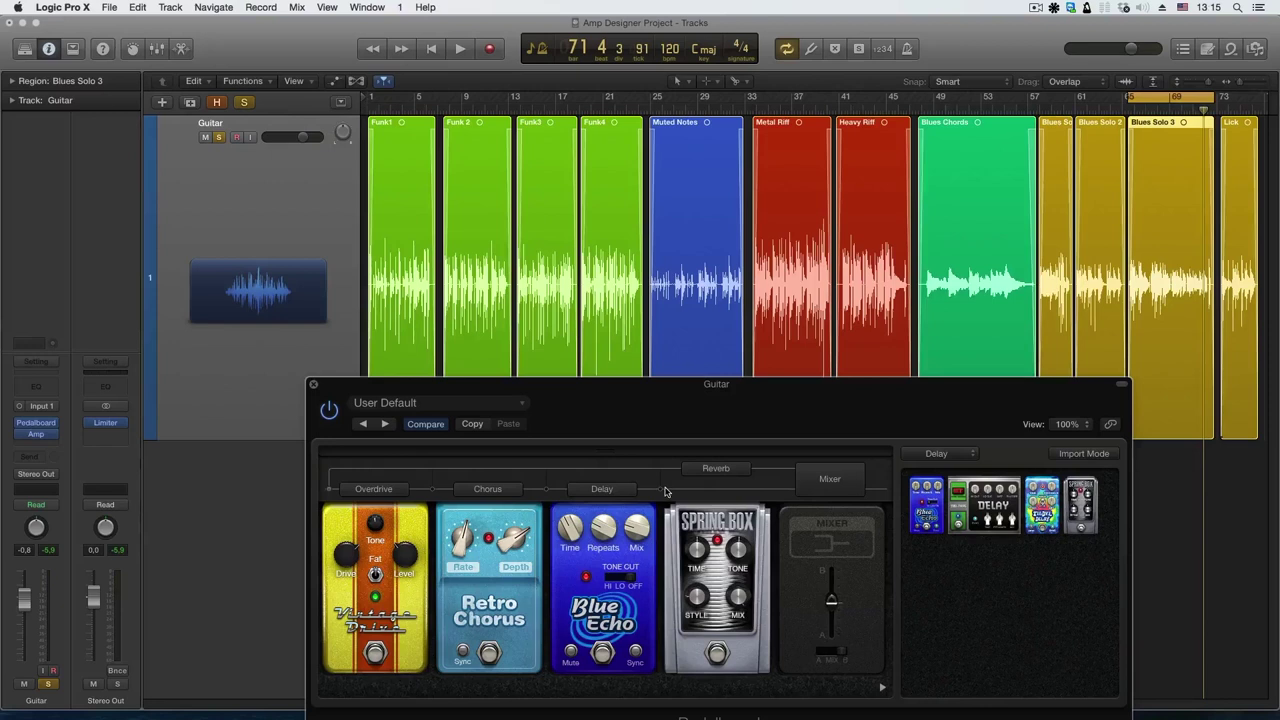
# Move the split point to between Overdrive and Chorus, and set the Mixer fader slightly towards bus B.
pyautogui.click(433, 491)
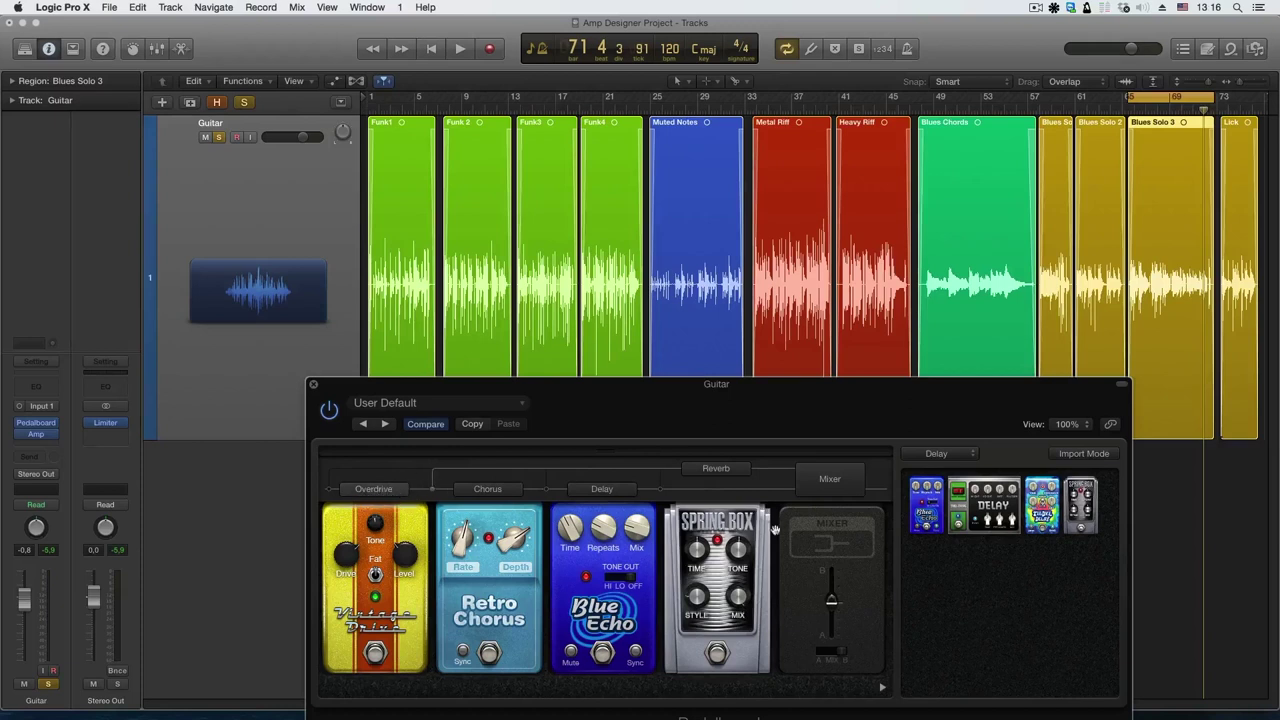
pyautogui.moveTo(831, 601); pyautogui.dragTo(831, 632)
pyautogui.moveTo(829, 635); pyautogui.dragTo(831, 592)
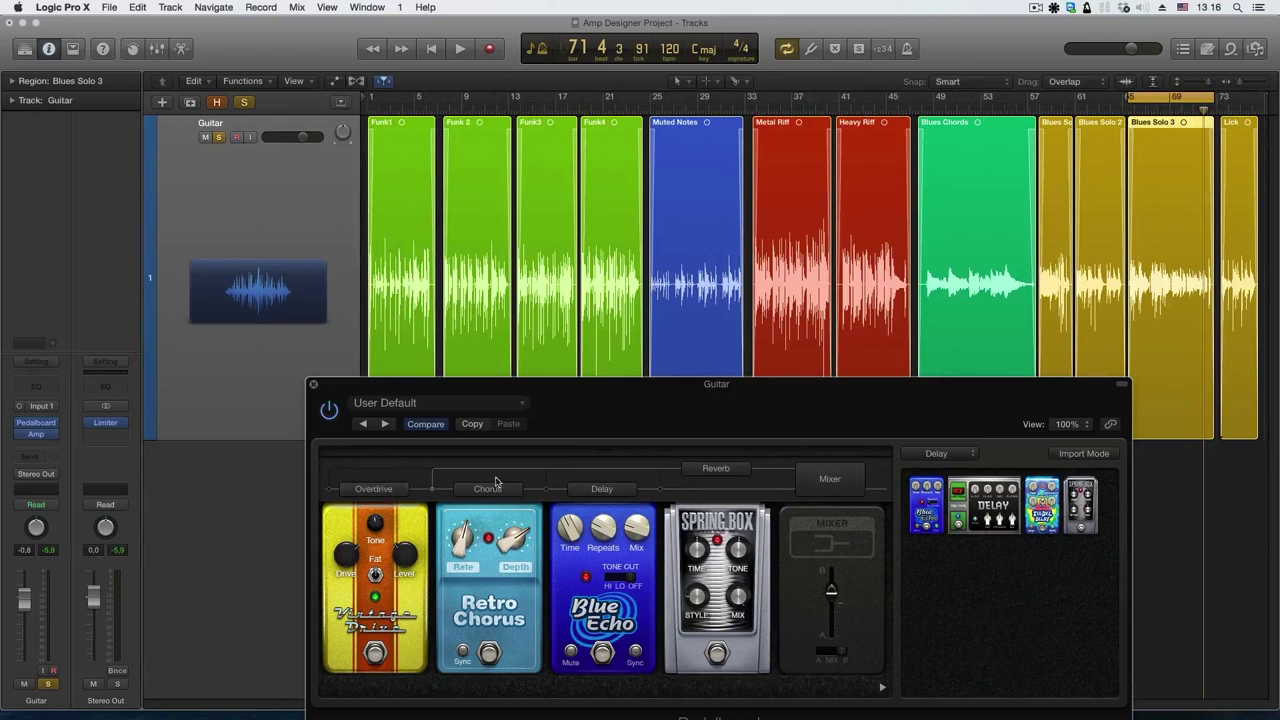
# Insert a Splitter utility in the chain between the Vintage Drive and Retro Chorus pedals.
pyautogui.click(432, 492)
pyautogui.click(509, 552)
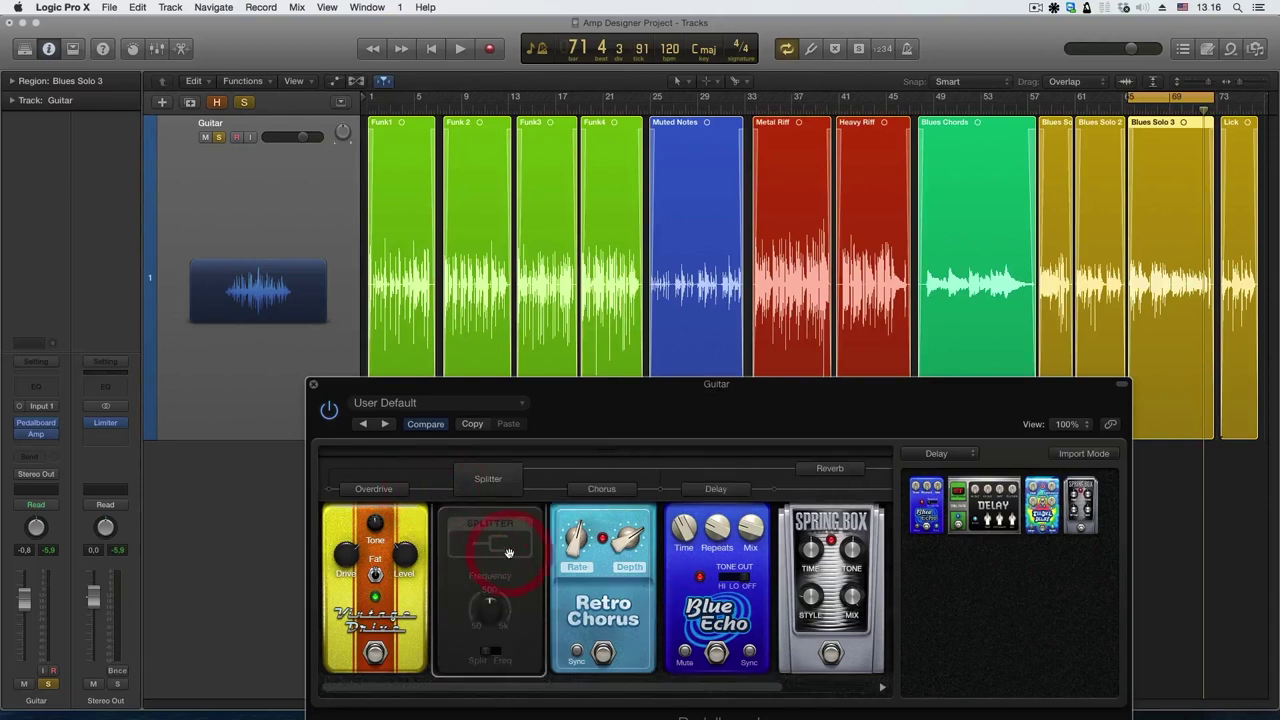
pyautogui.click(491, 541)
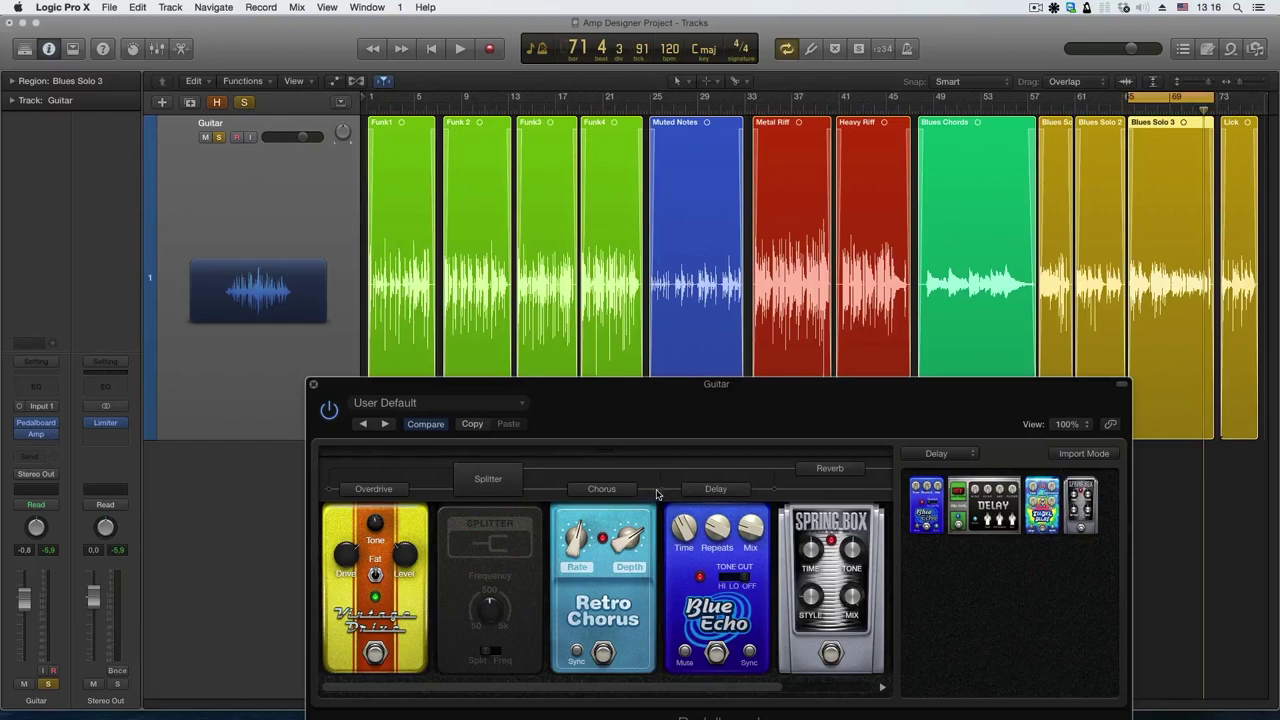
# Try the Splitter after the Chorus and after the Delay, and return it to between Overdrive and Chorus.
pyautogui.click(658, 493)
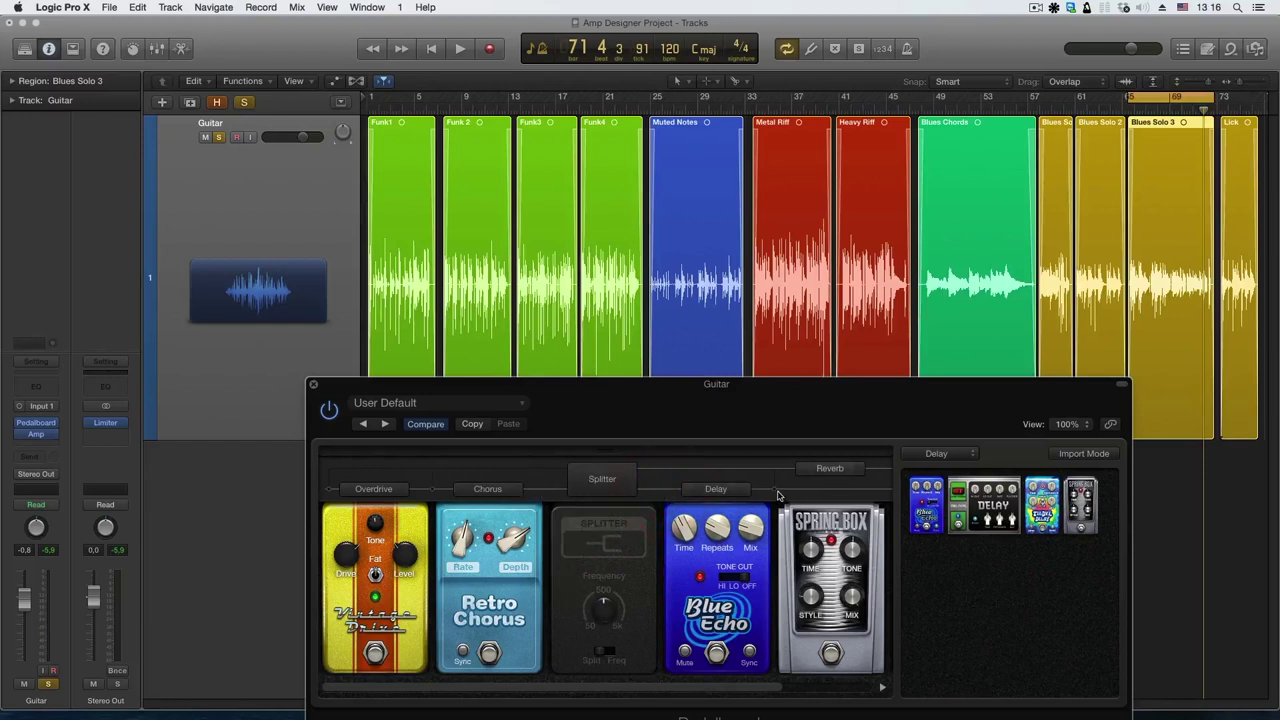
pyautogui.click(771, 484)
pyautogui.click(432, 488)
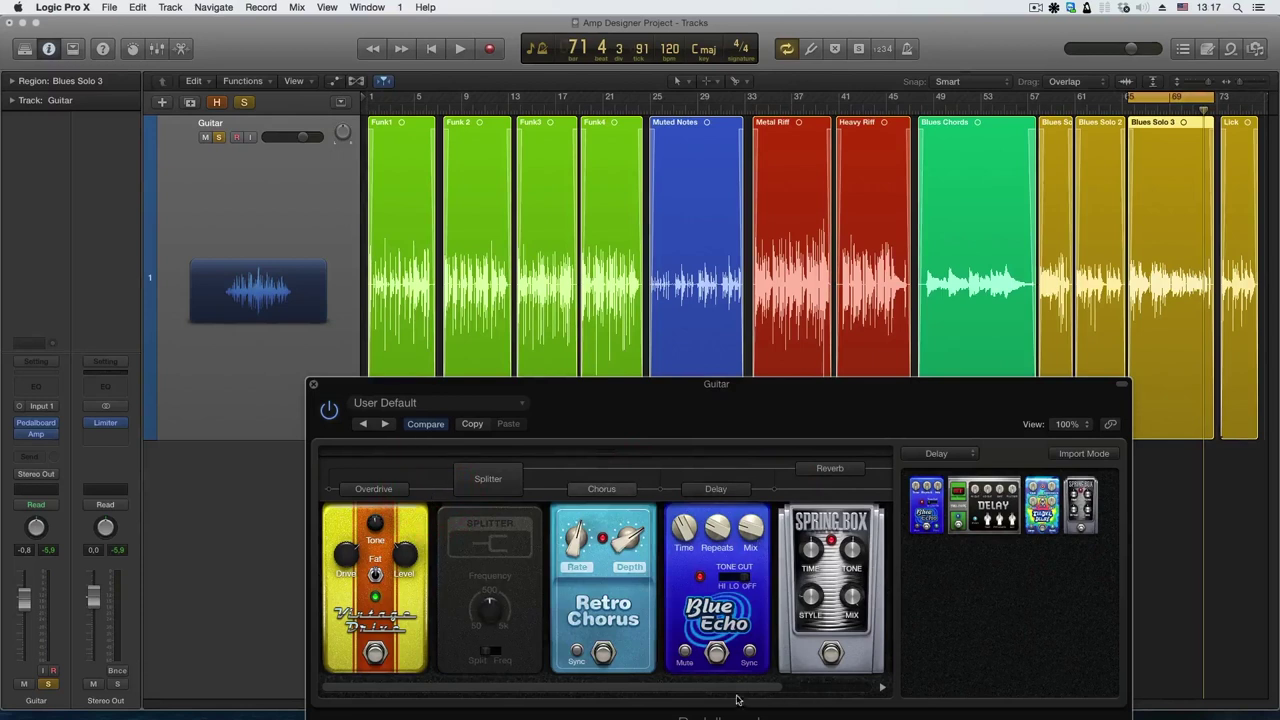
# Try out the Splitter's Split and Freq switch positions together with its Frequency knob.
pyautogui.moveTo(722, 689); pyautogui.dragTo(643, 688)
pyautogui.moveTo(490, 618); pyautogui.dragTo(490, 616)
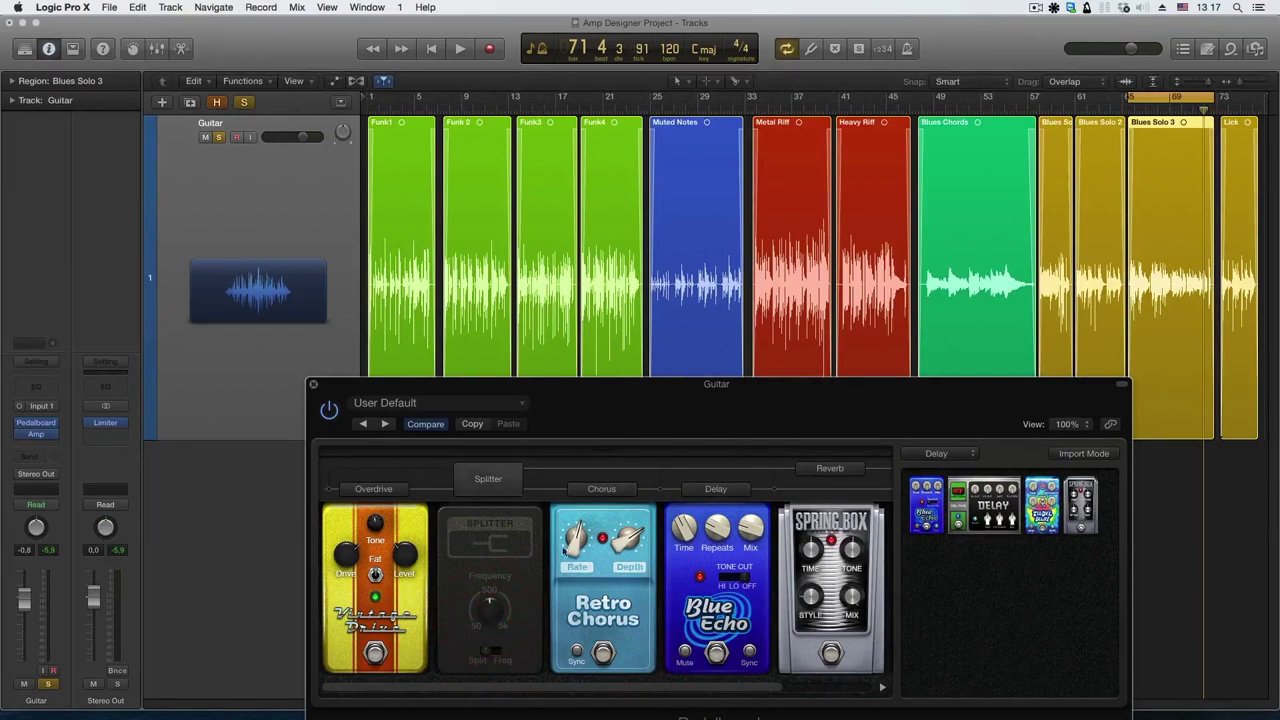
pyautogui.click(494, 653)
pyautogui.click(499, 655)
pyautogui.click(485, 653)
pyautogui.click(497, 621)
pyautogui.moveTo(496, 618); pyautogui.dragTo(494, 619)
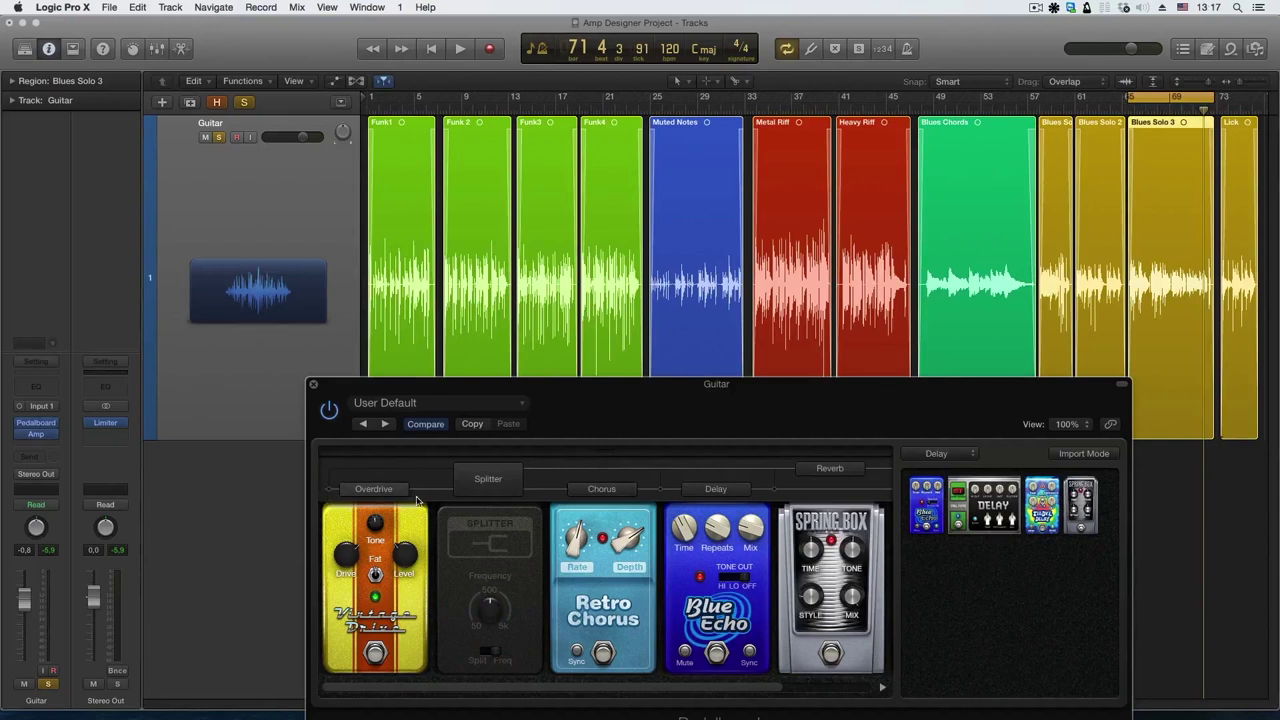
# Play Blues Solo 3 while raising the Splitter's Frequency and moving the Mixer fader towards bus A.
pyautogui.press('space')
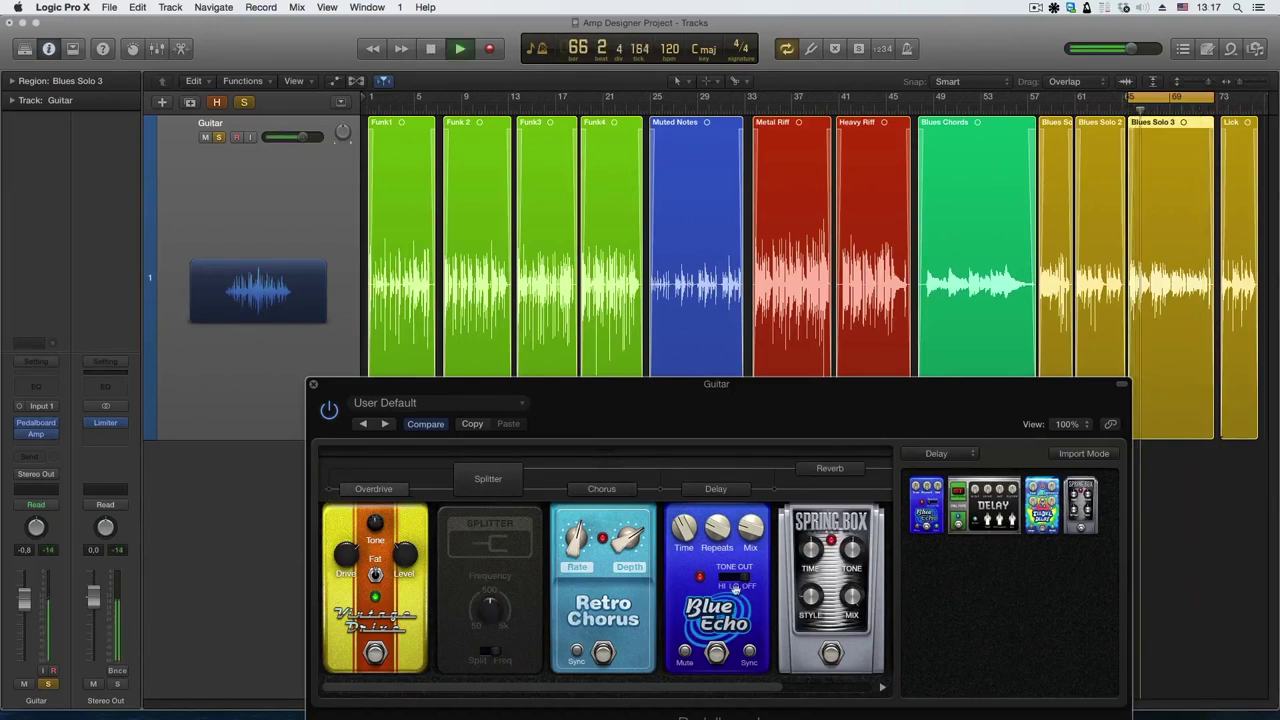
pyautogui.moveTo(491, 608); pyautogui.dragTo(493, 578)
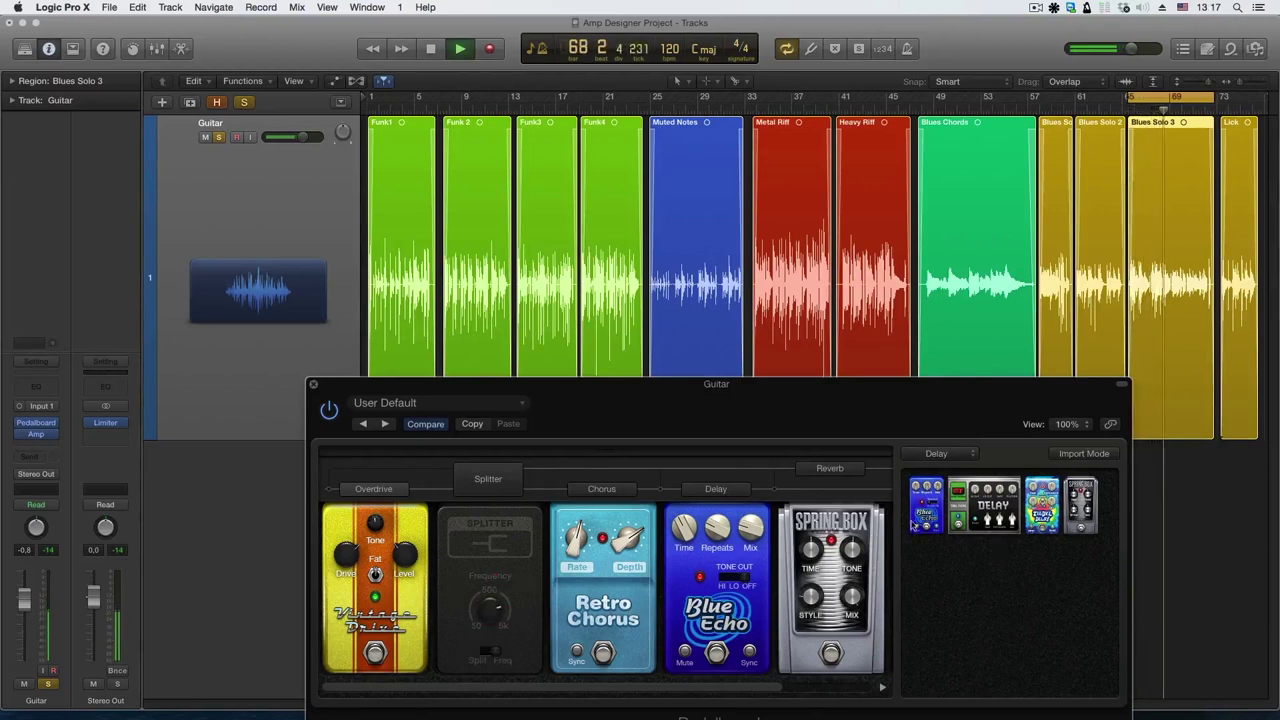
pyautogui.moveTo(757, 690); pyautogui.dragTo(830, 690)
pyautogui.moveTo(847, 592); pyautogui.dragTo(847, 621)
pyautogui.moveTo(794, 686); pyautogui.dragTo(774, 666)
pyautogui.press('space')
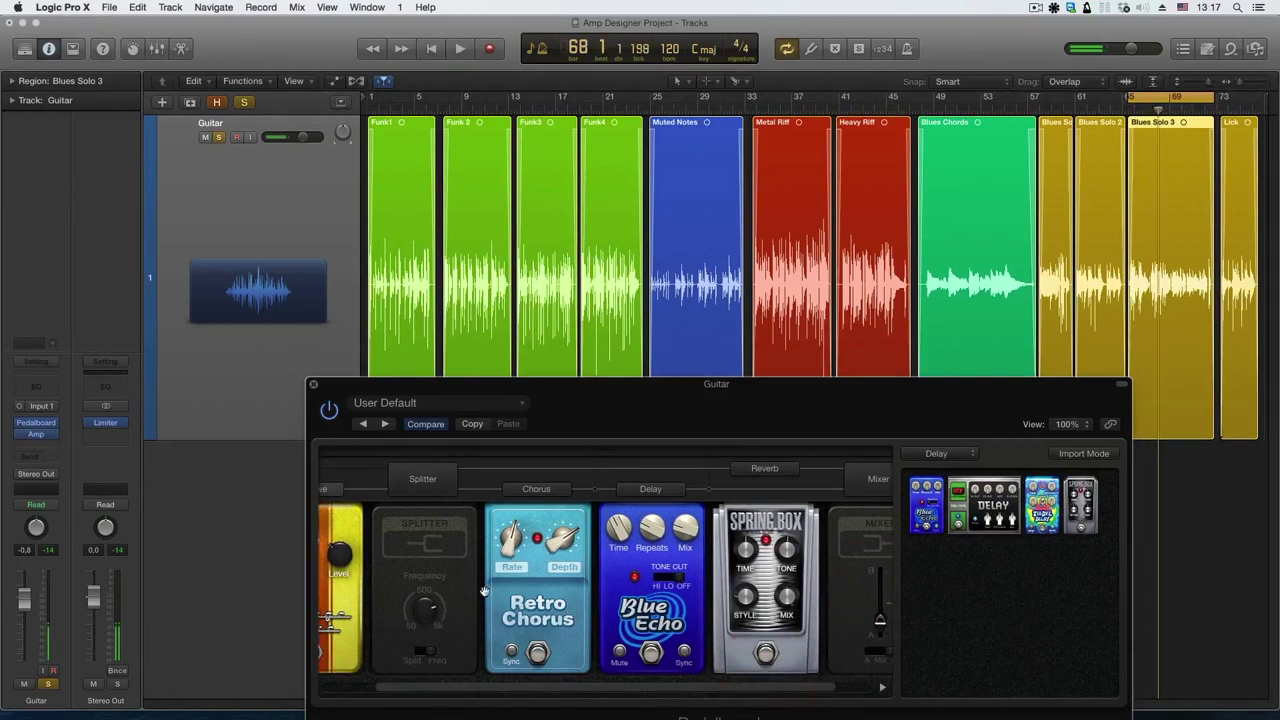
# Move the Splitter ahead of the Vintage Drive pedal and play Blues Solo 3 while returning the Mixer fader to about the centre.
pyautogui.moveTo(449, 555); pyautogui.dragTo(398, 552)
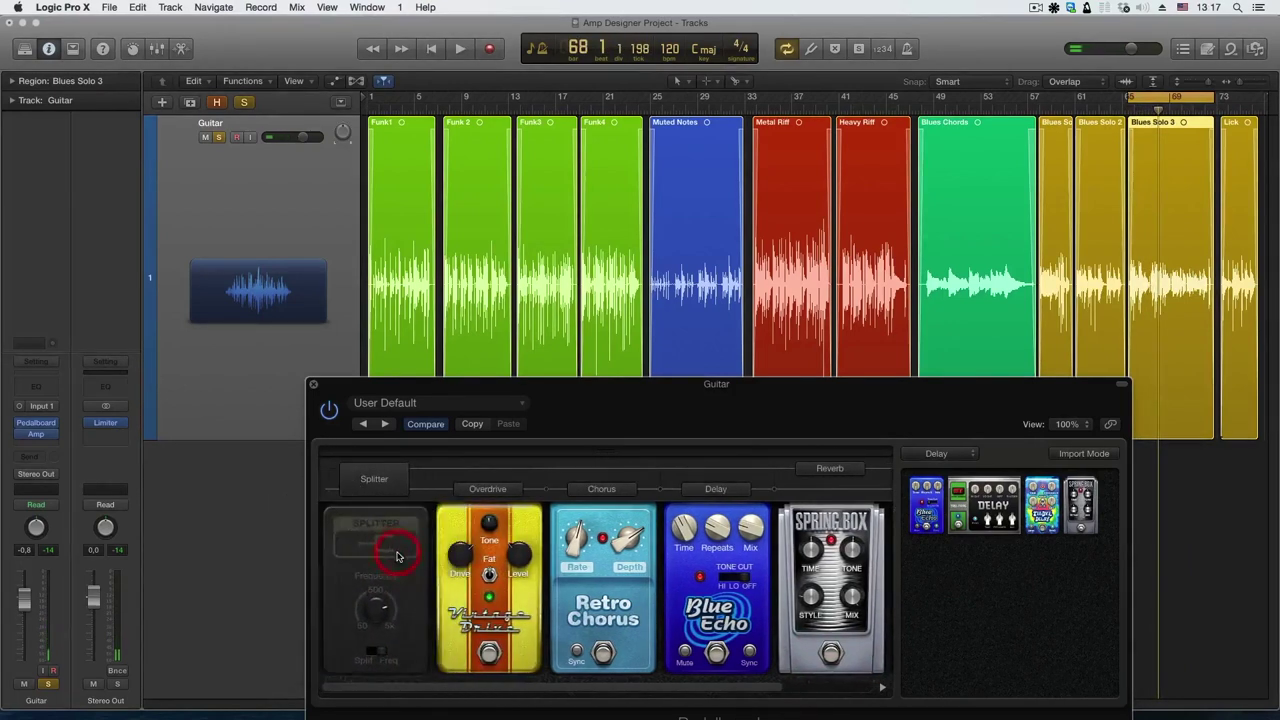
pyautogui.press('space')
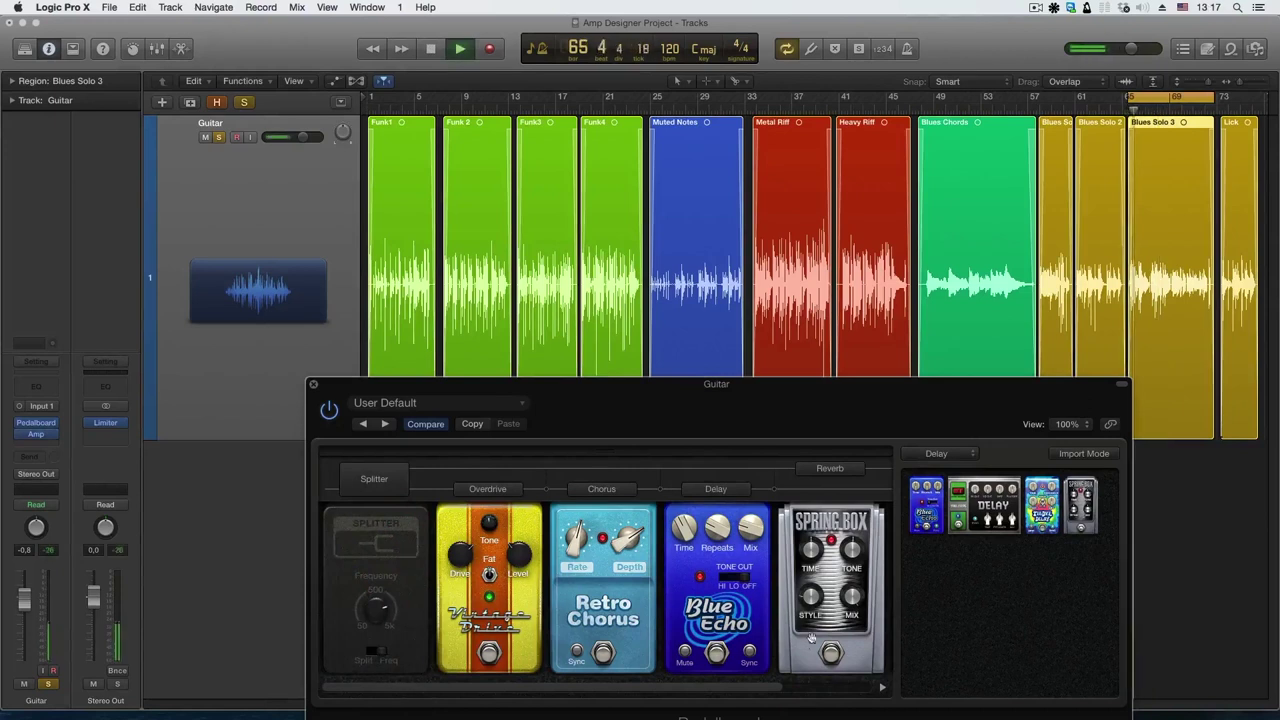
pyautogui.moveTo(762, 690); pyautogui.dragTo(840, 573)
pyautogui.moveTo(797, 686); pyautogui.dragTo(706, 677)
# Sweep the Splitter's Frequency knob during playback and bring it to about 510 Hz.
pyautogui.moveTo(375, 612); pyautogui.dragTo(373, 660)
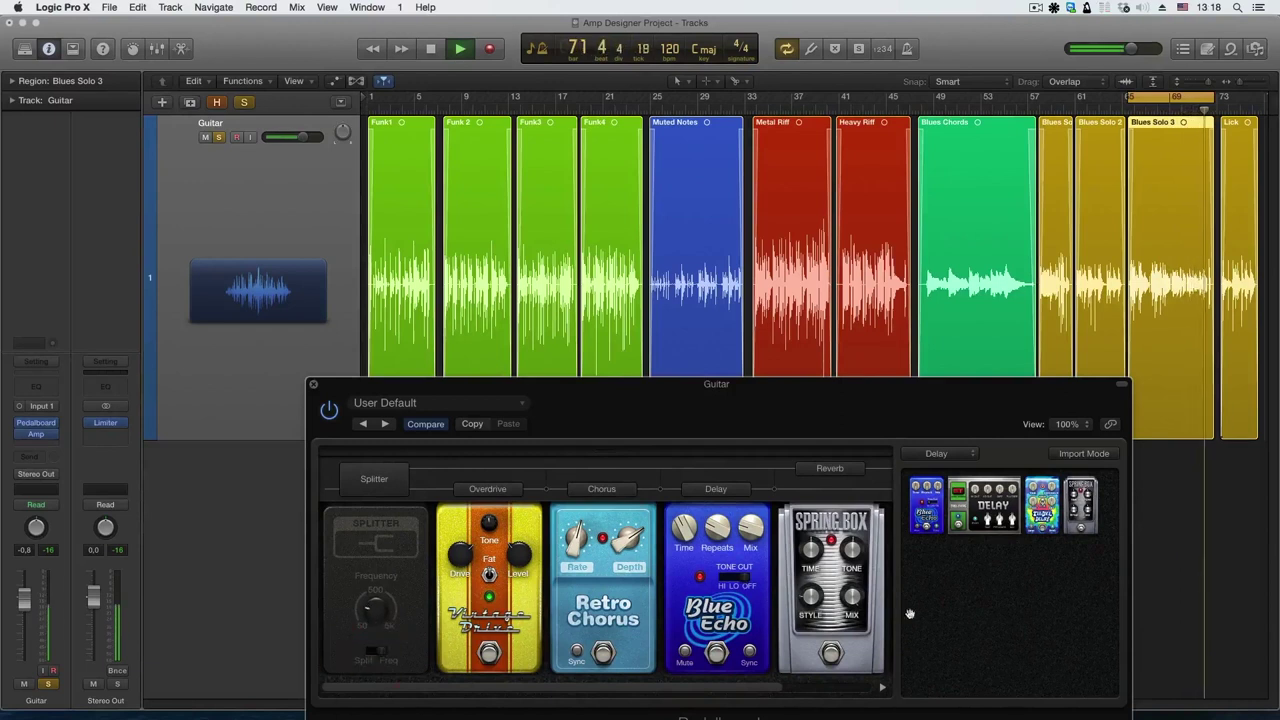
pyautogui.moveTo(376, 614); pyautogui.dragTo(377, 643)
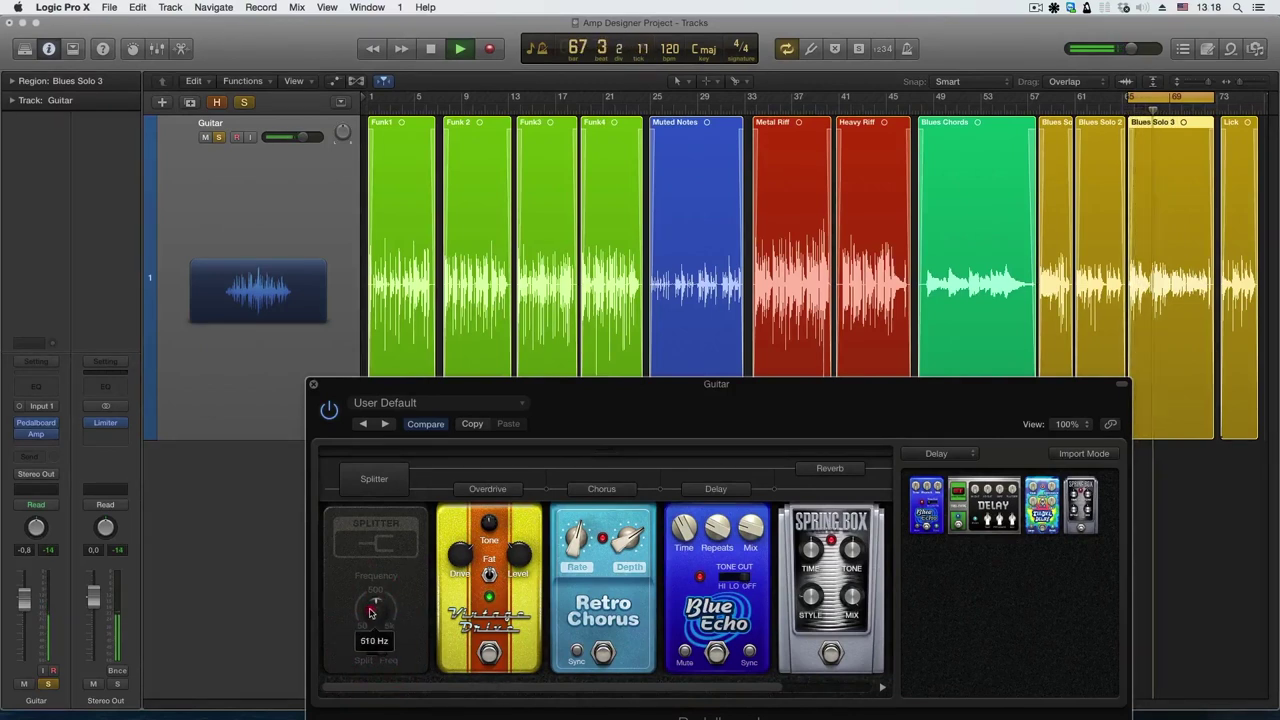
# Compare the Mixer pedal's A, Mix and B switch positions with the Splitter at the start of the chain.
pyautogui.moveTo(617, 689); pyautogui.dragTo(748, 692)
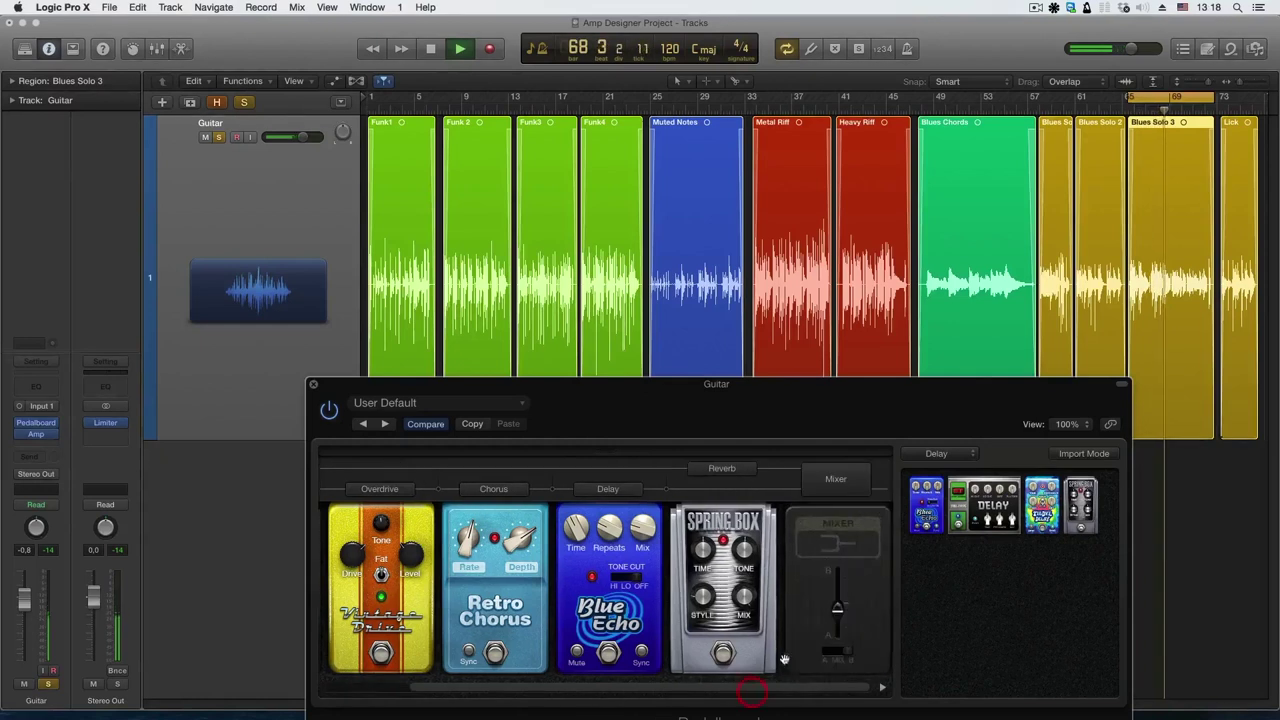
pyautogui.click(828, 655)
pyautogui.click(832, 653)
pyautogui.click(829, 653)
pyautogui.click(817, 651)
pyautogui.click(828, 651)
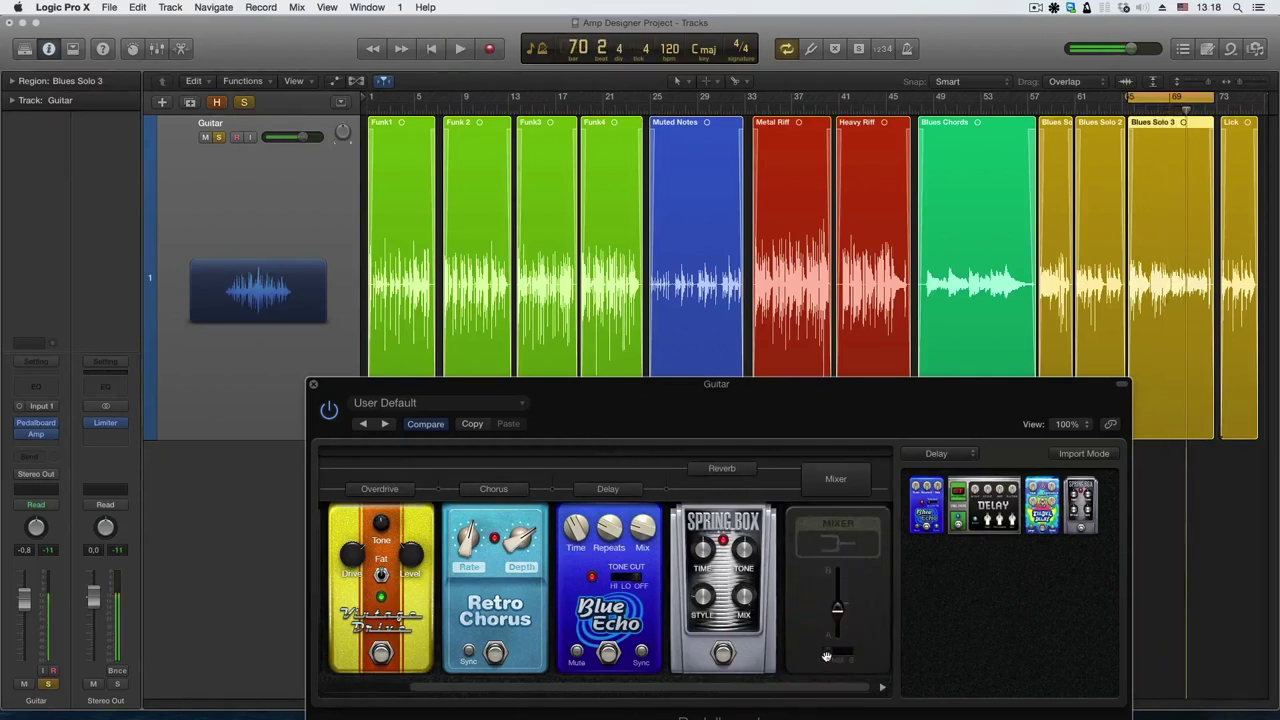
pyautogui.click(824, 655)
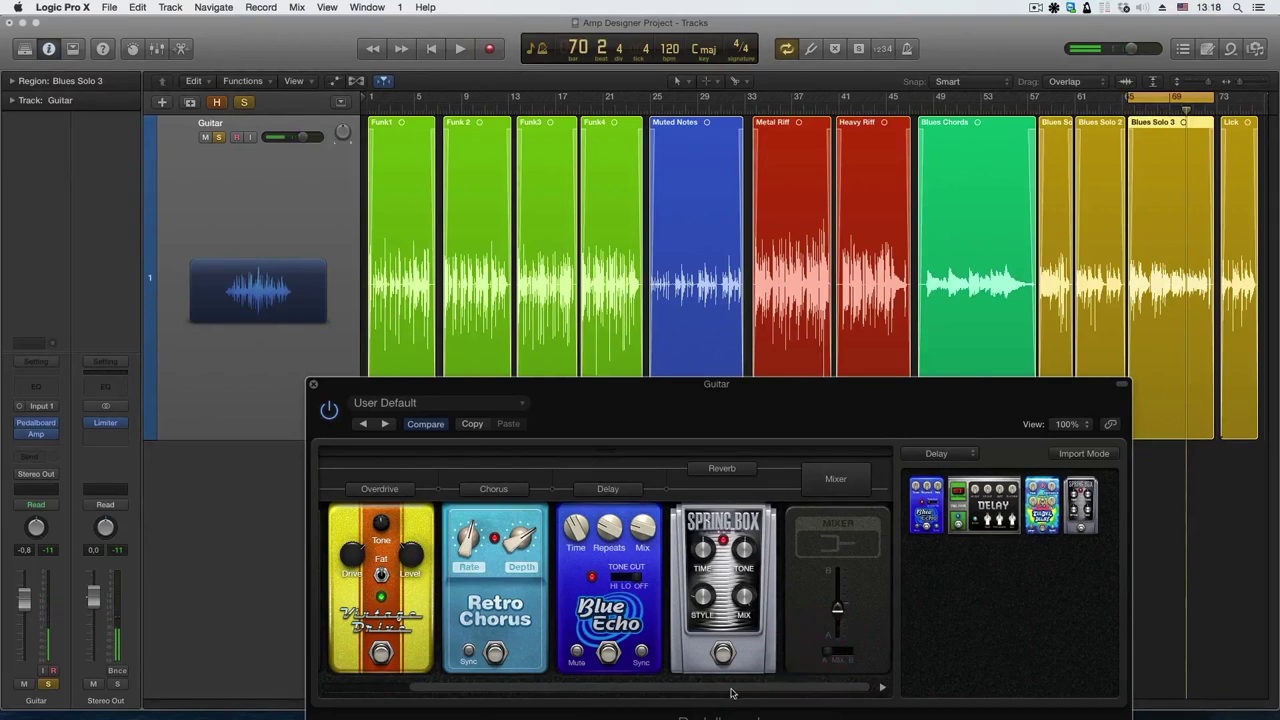
# Fine-tune the Splitter's Frequency ahead of the Overdrive and audition Blues Solo 3.
pyautogui.moveTo(729, 687); pyautogui.dragTo(609, 687)
pyautogui.moveTo(376, 617); pyautogui.dragTo(378, 610)
pyautogui.press('space')
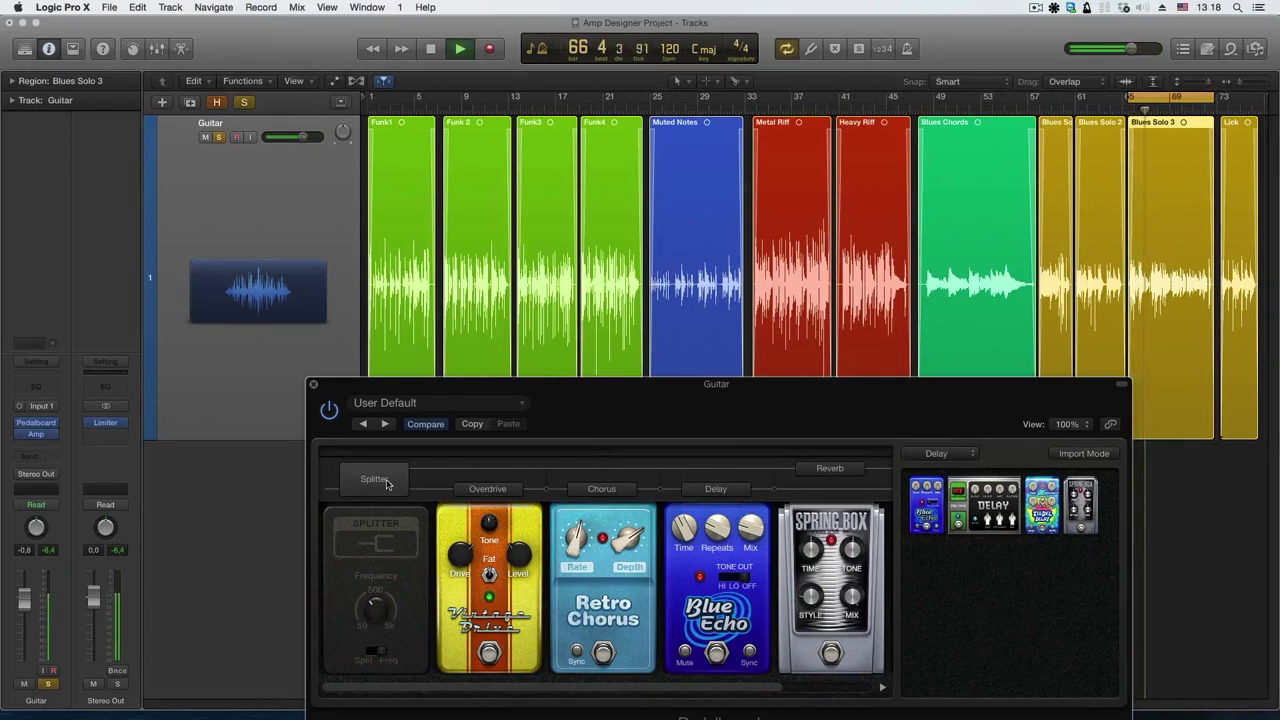
pyautogui.press('space')
# Move the Splitter back to between Overdrive and Chorus and start playing Blues Solo 3.
pyautogui.click(384, 486)
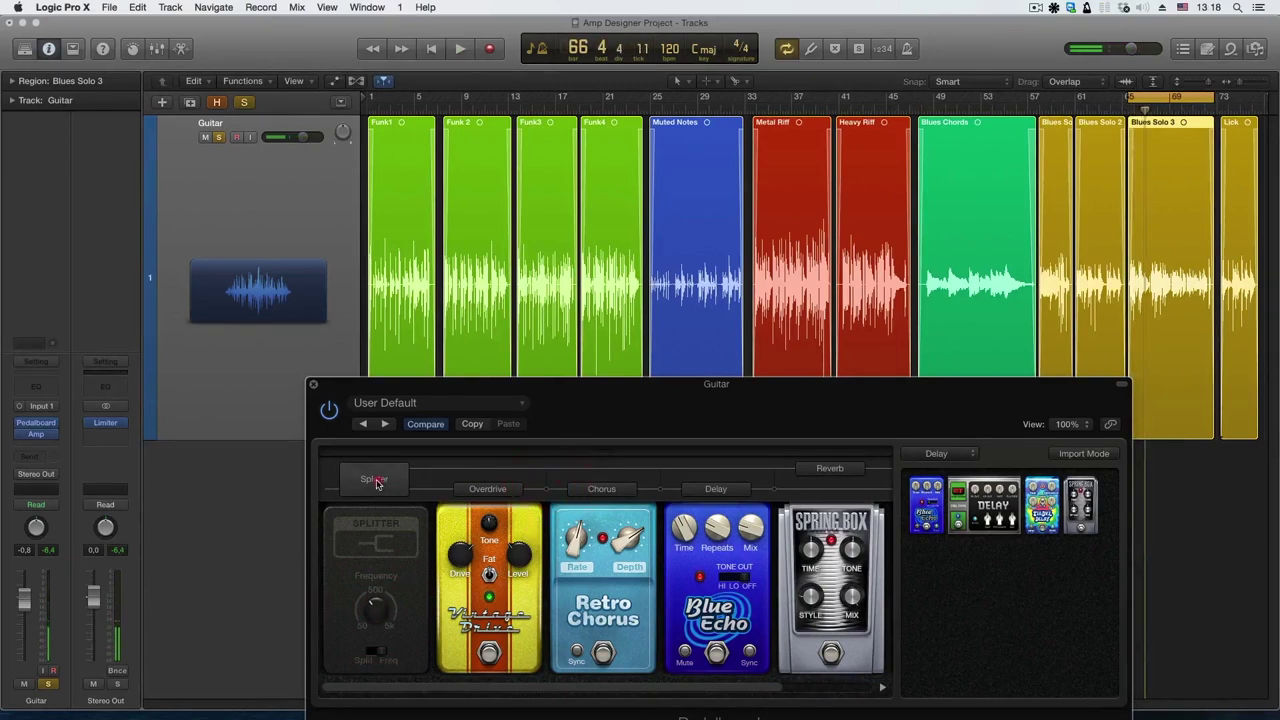
pyautogui.moveTo(384, 550); pyautogui.dragTo(520, 560)
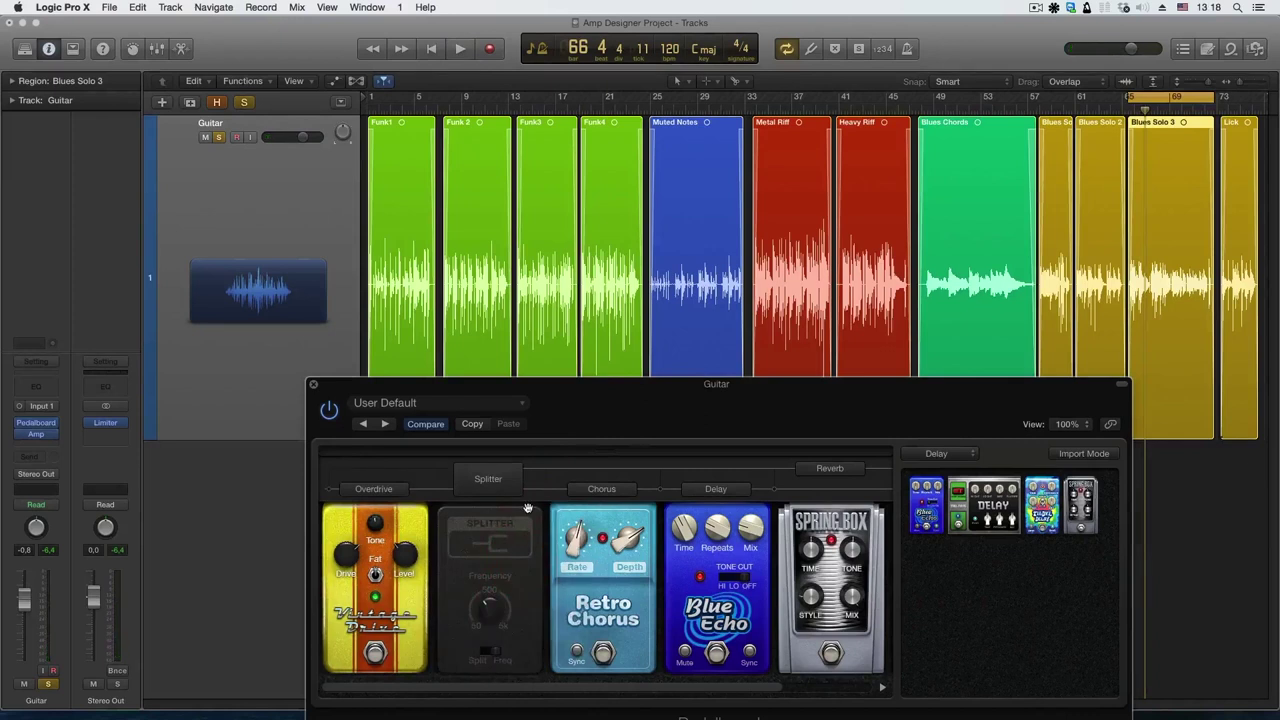
pyautogui.press('space')
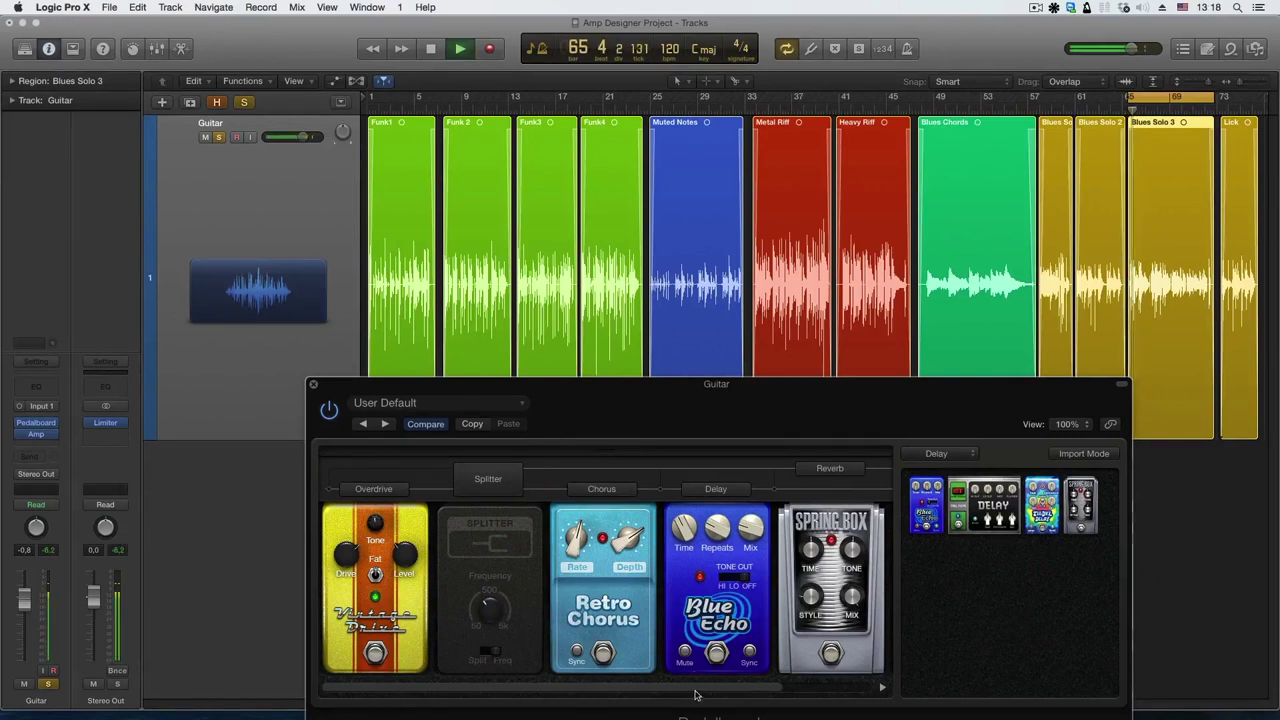
# Try the Mixer pedal's bus switch positions with the Splitter placed after the Overdrive.
pyautogui.moveTo(720, 688)
pyautogui.mouseDown()
pyautogui.moveTo(810, 688)
pyautogui.moveTo(863, 657)
pyautogui.mouseUp()
pyautogui.click(843, 656)
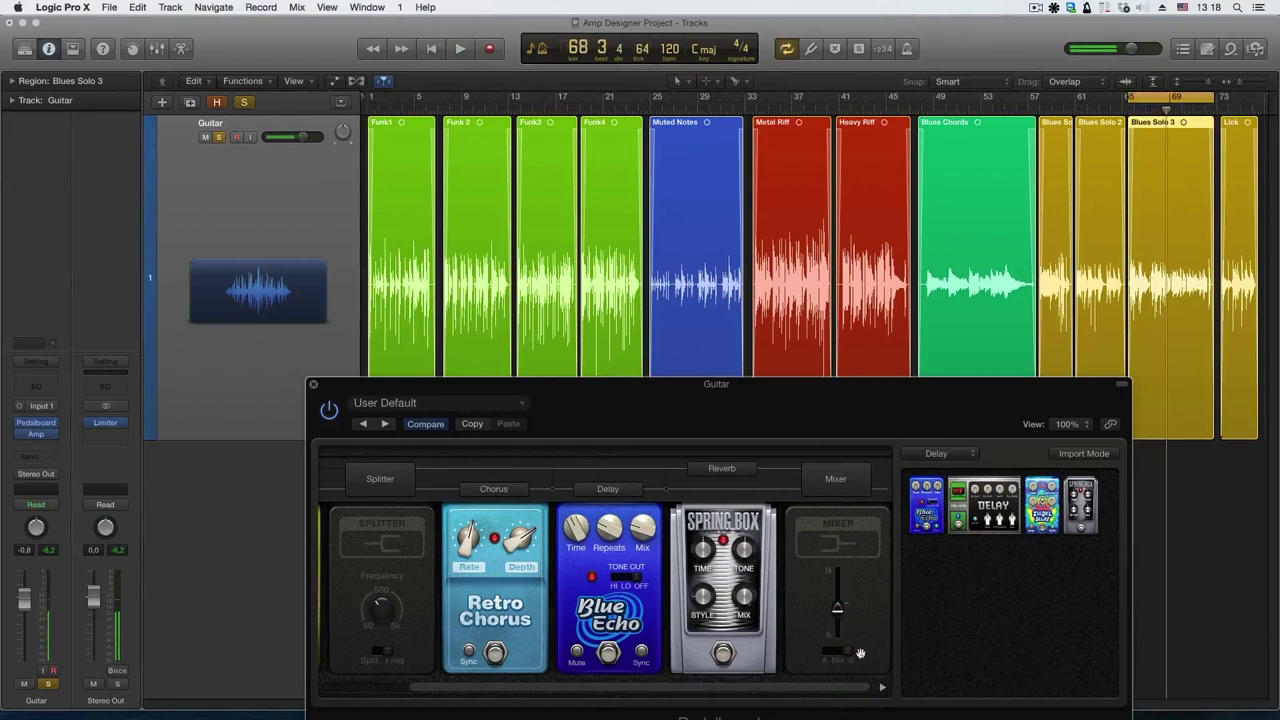
pyautogui.click(846, 656)
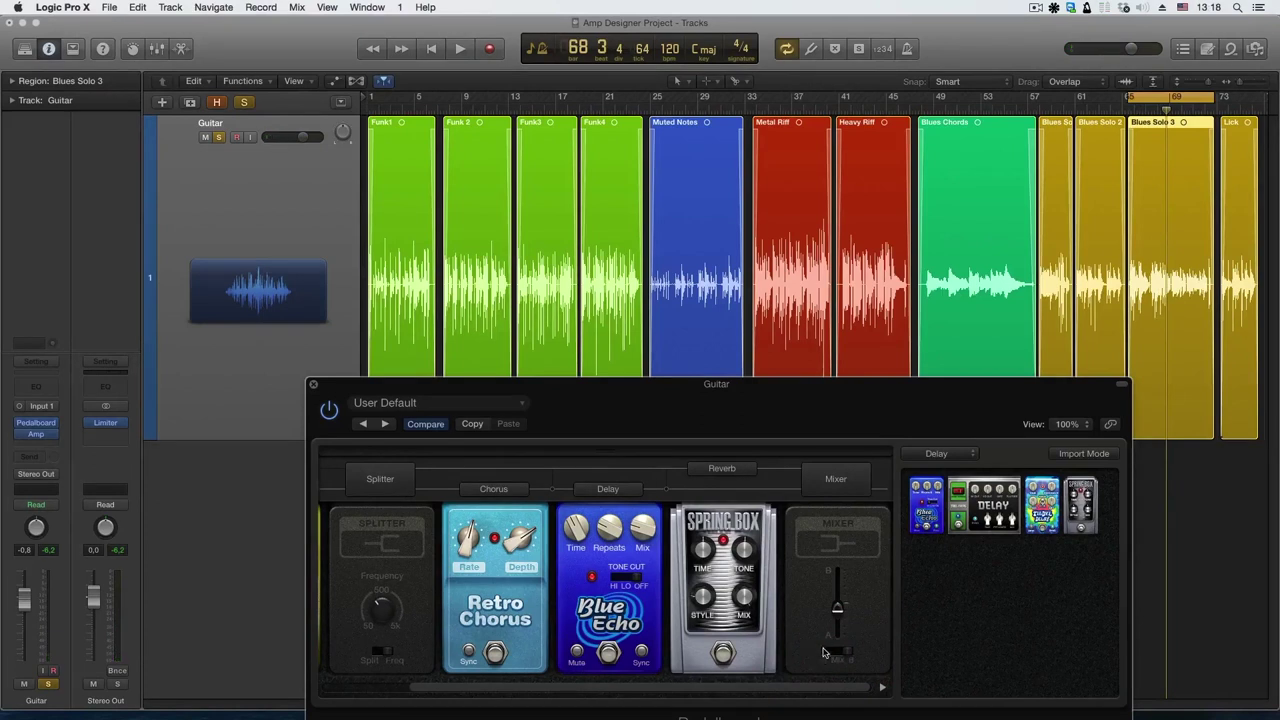
pyautogui.click(826, 656)
pyautogui.moveTo(826, 656); pyautogui.dragTo(876, 652)
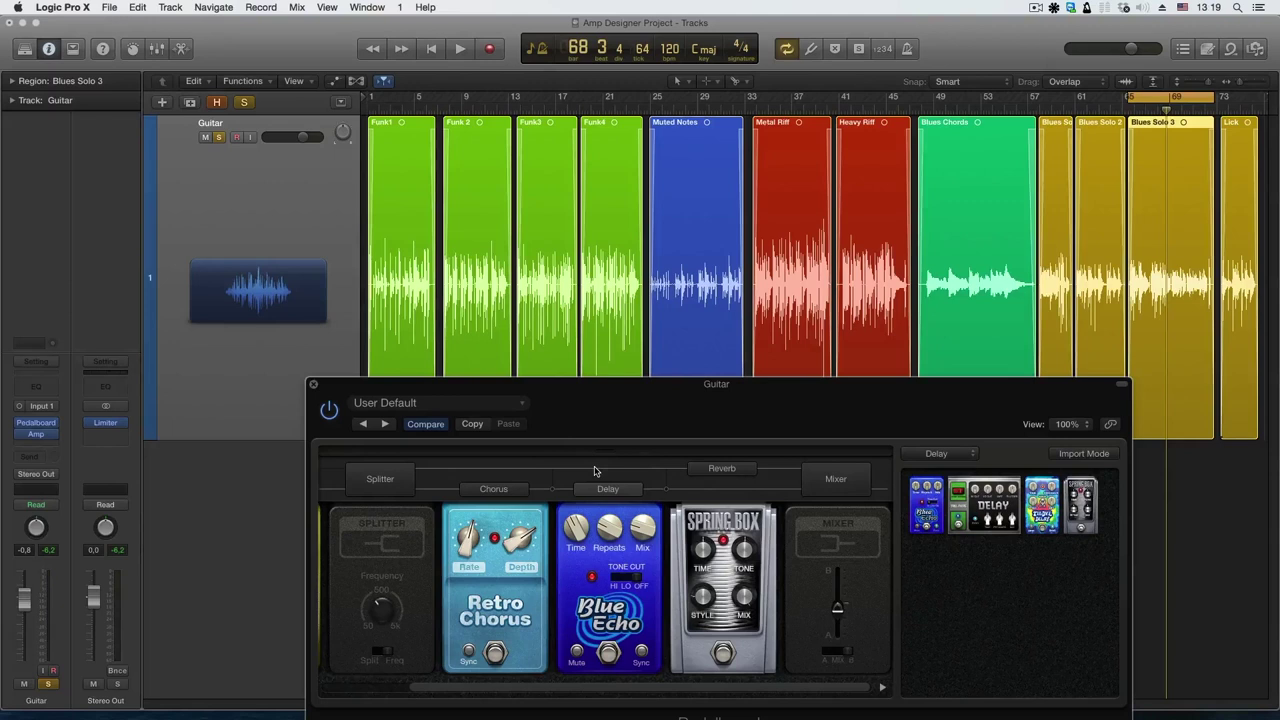
pyautogui.moveTo(380, 612); pyautogui.dragTo(380, 612)
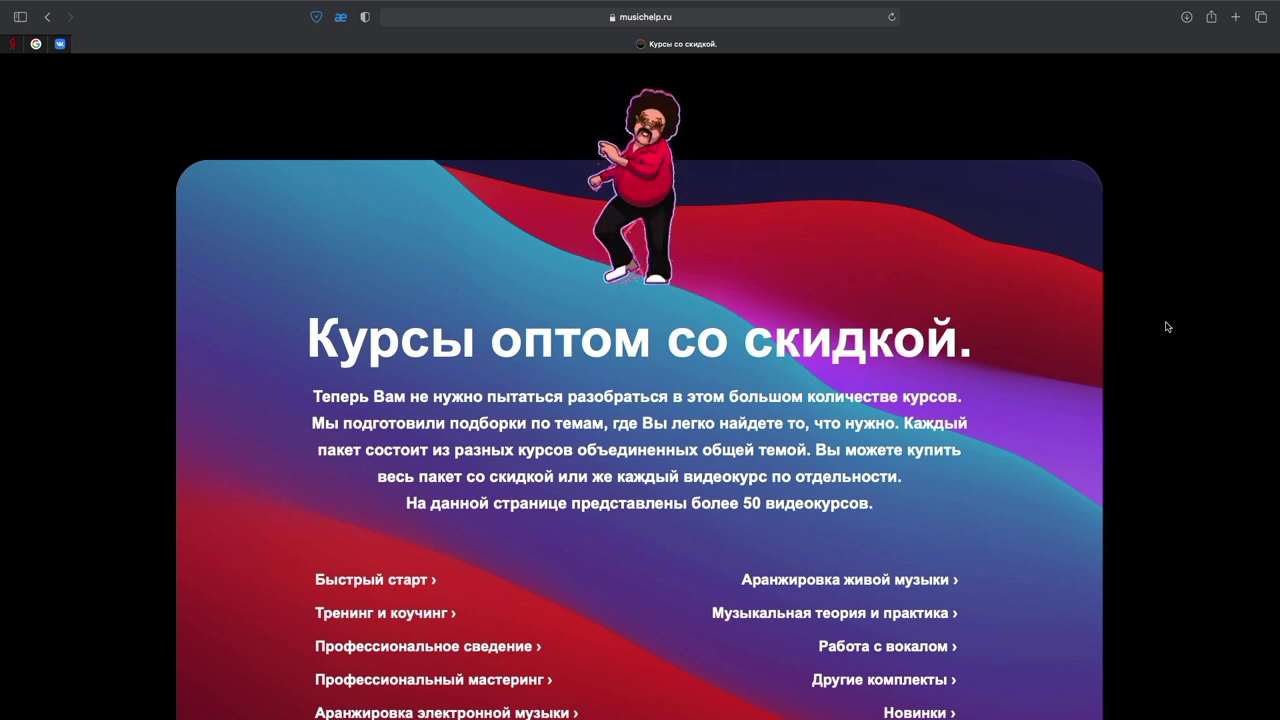
# Browse the discounted course bundles on musichelp.ru in the web browser, covering live music arrangement, music theory and vocal work.
pyautogui.scroll(-4, 1166, 326)
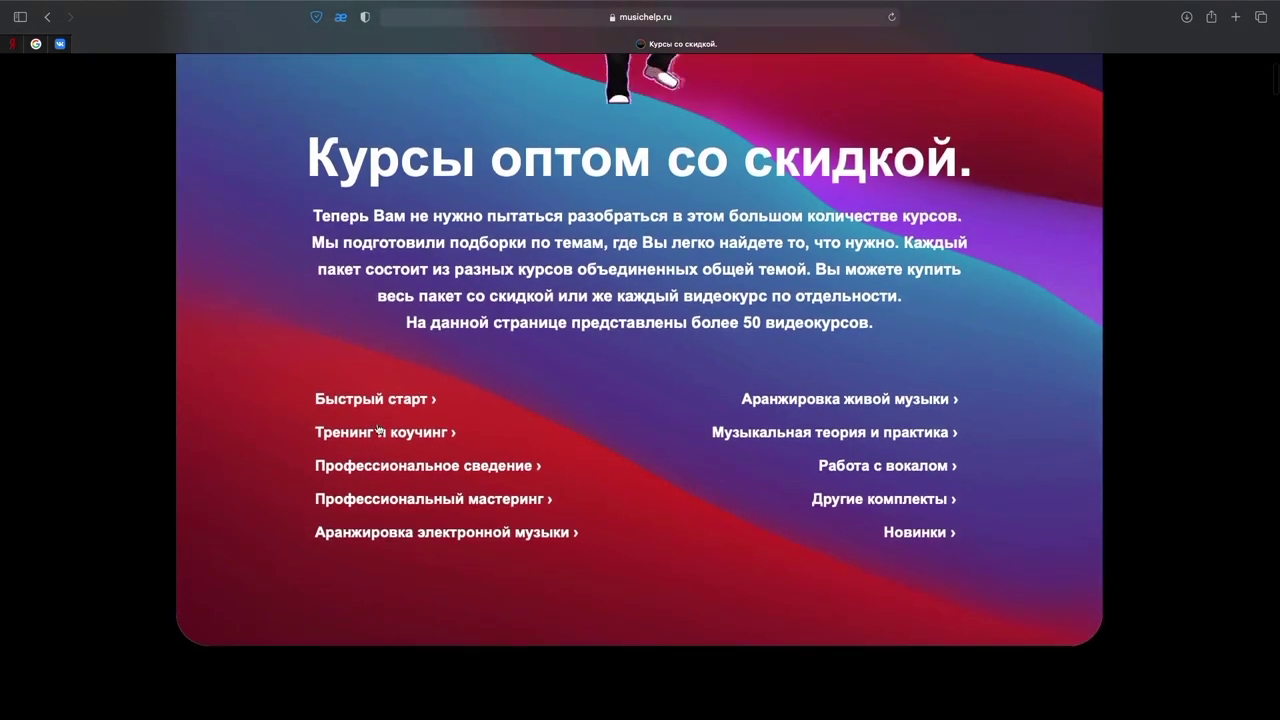
pyautogui.click(803, 403)
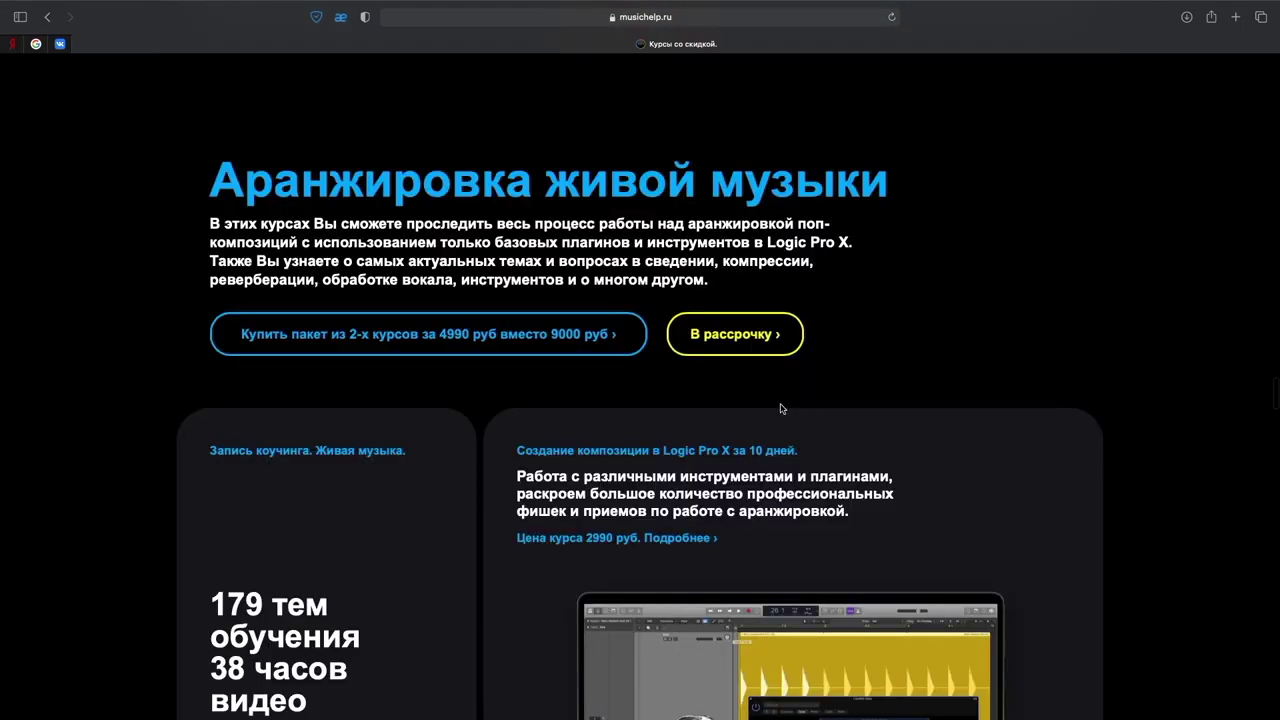
pyautogui.scroll(-2, 781, 408)
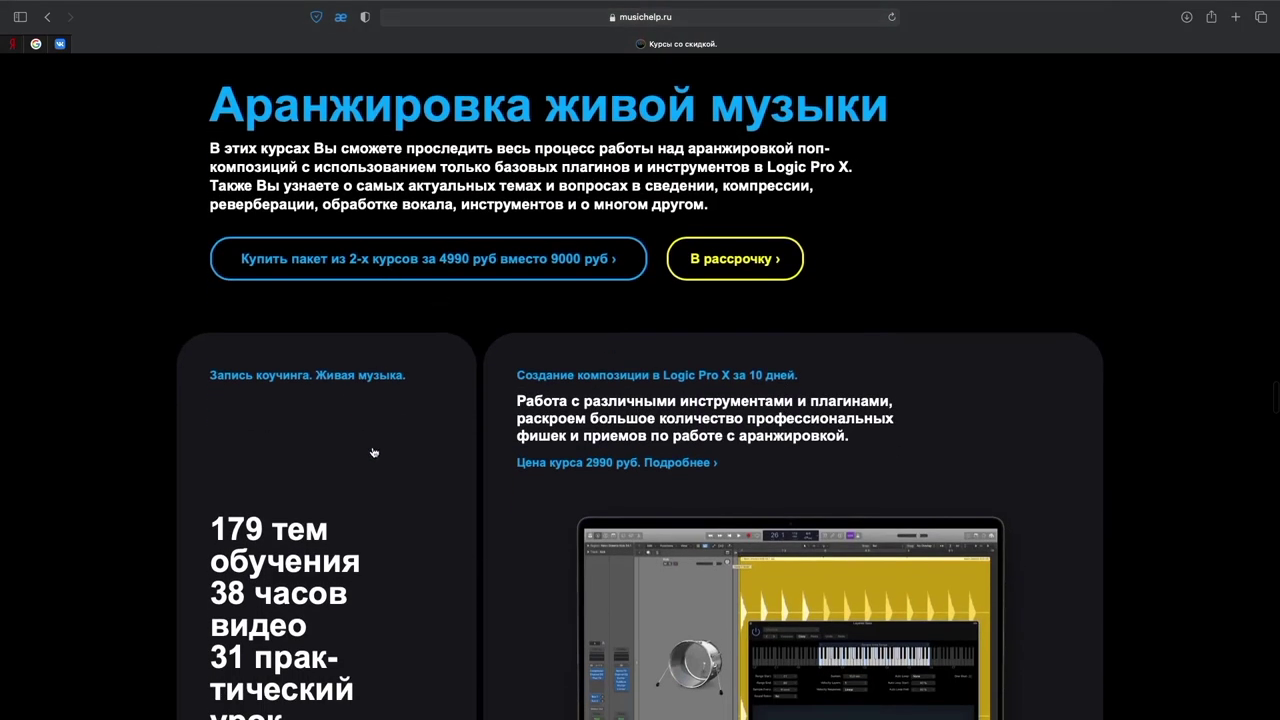
pyautogui.scroll(-10, 373, 453)
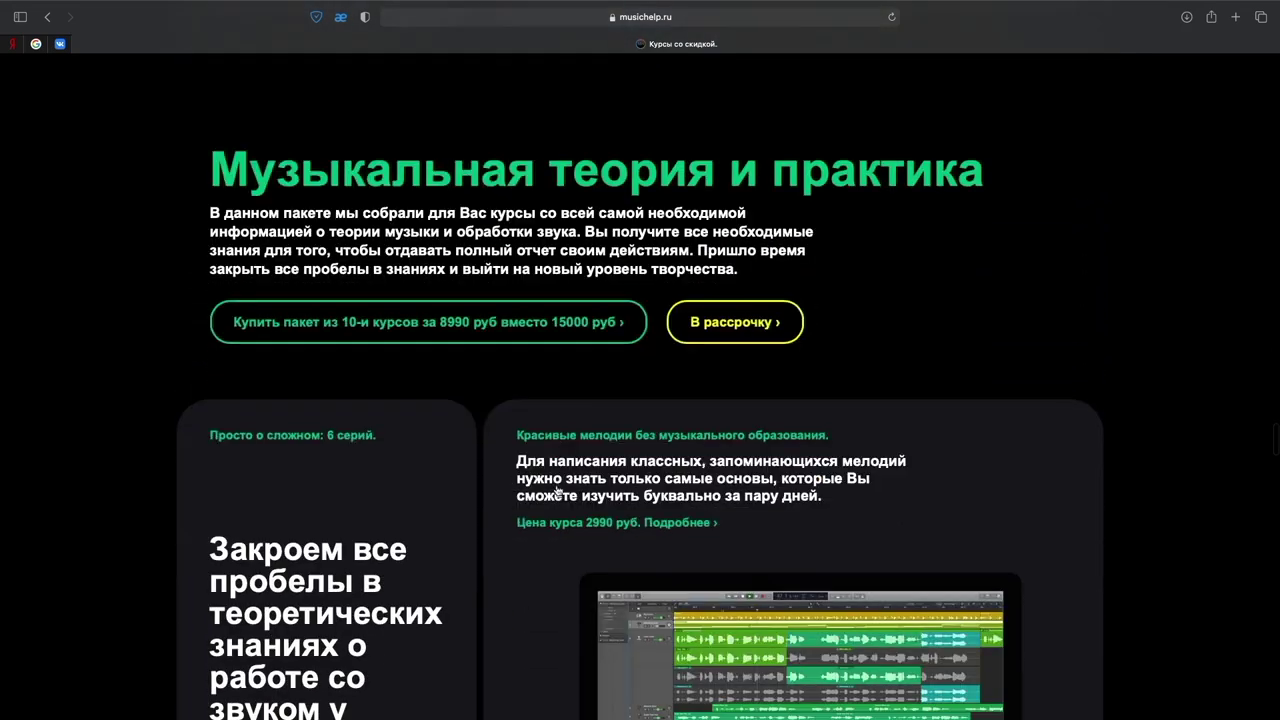
pyautogui.scroll(-5, 256, 380)
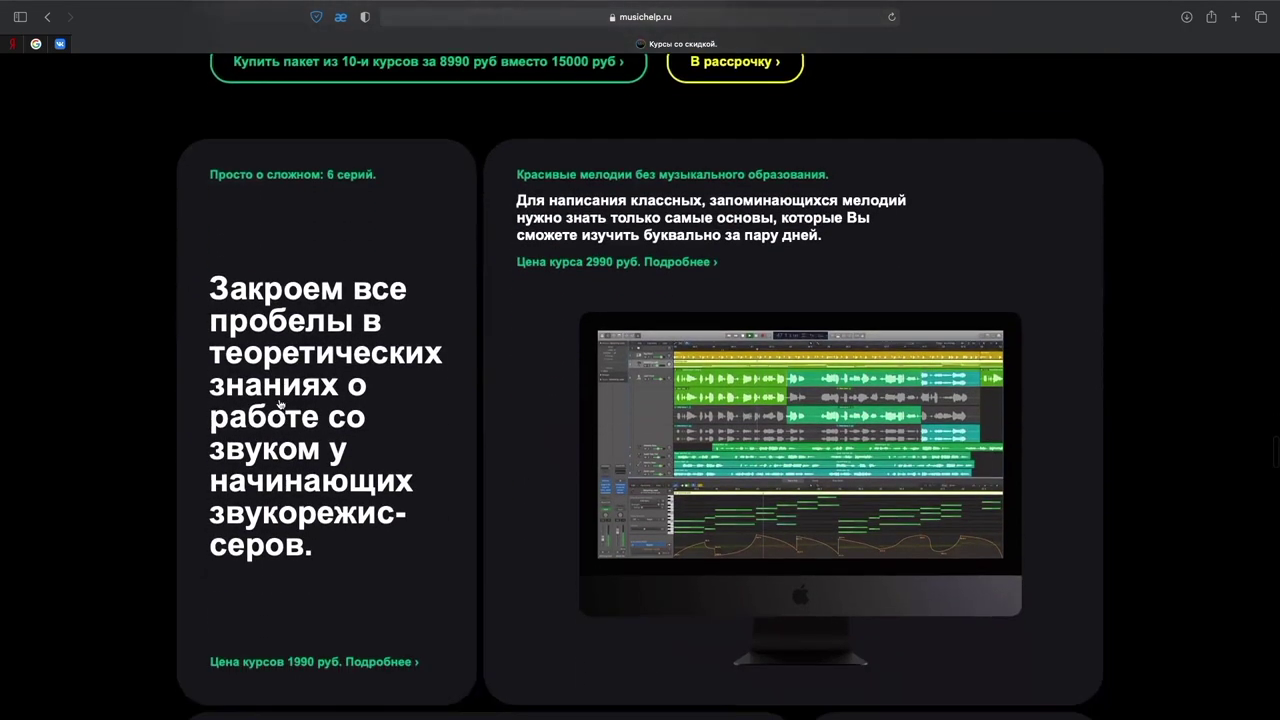
pyautogui.scroll(-10, 296, 403)
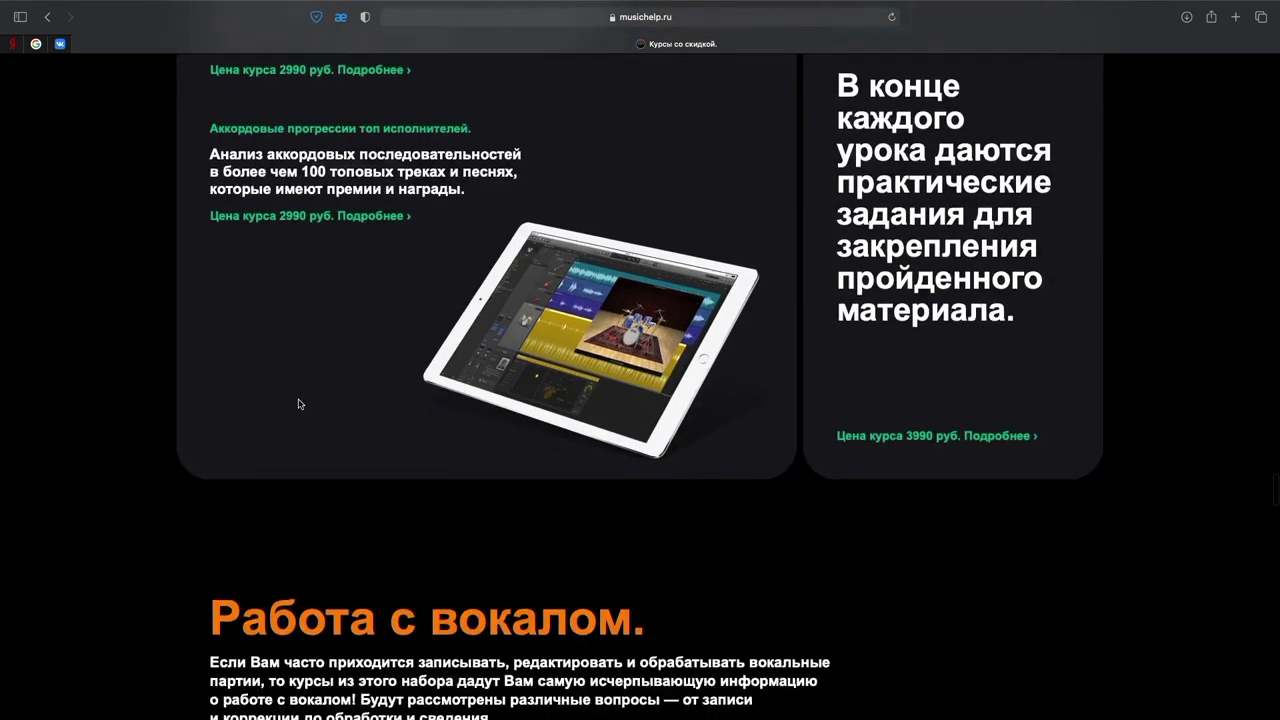
pyautogui.scroll(-2, 298, 400)
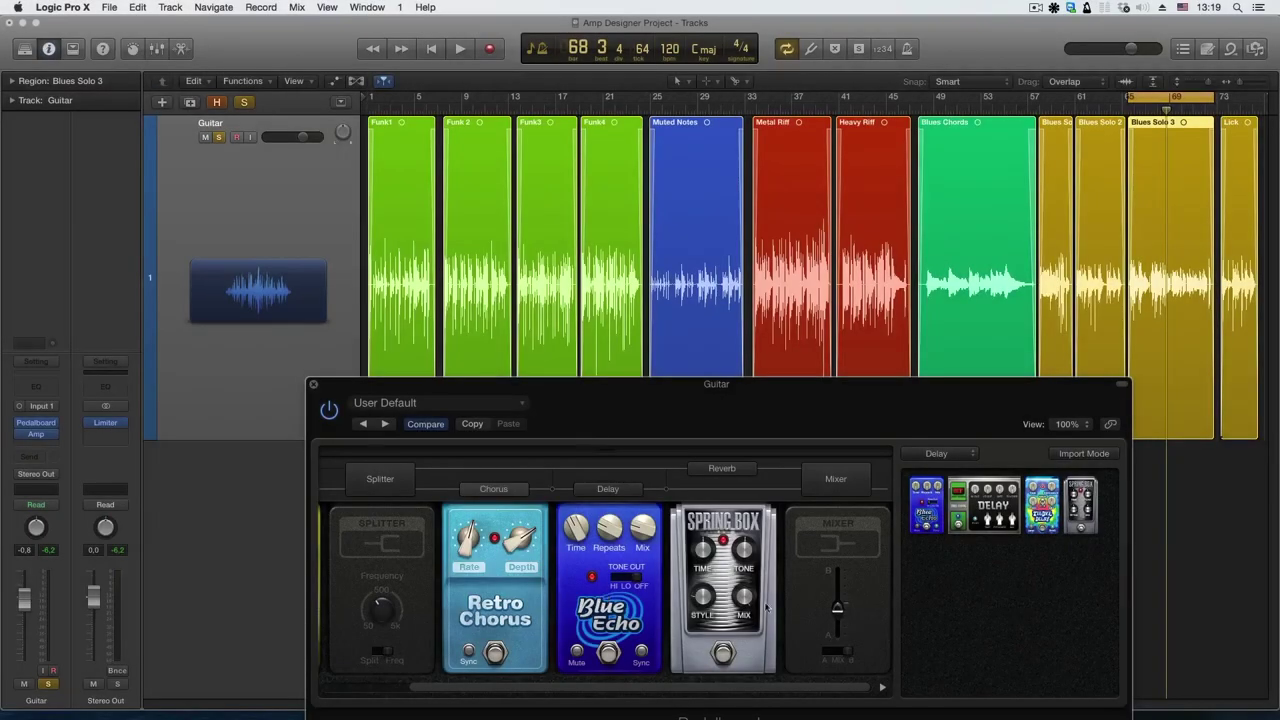
# Switch back to Logic Pro X, move the Pedalboard window higher and bring the start of the pedal chain into view.
pyautogui.moveTo(833, 617); pyautogui.dragTo(844, 603)
pyautogui.moveTo(824, 422); pyautogui.dragTo(779, 358)
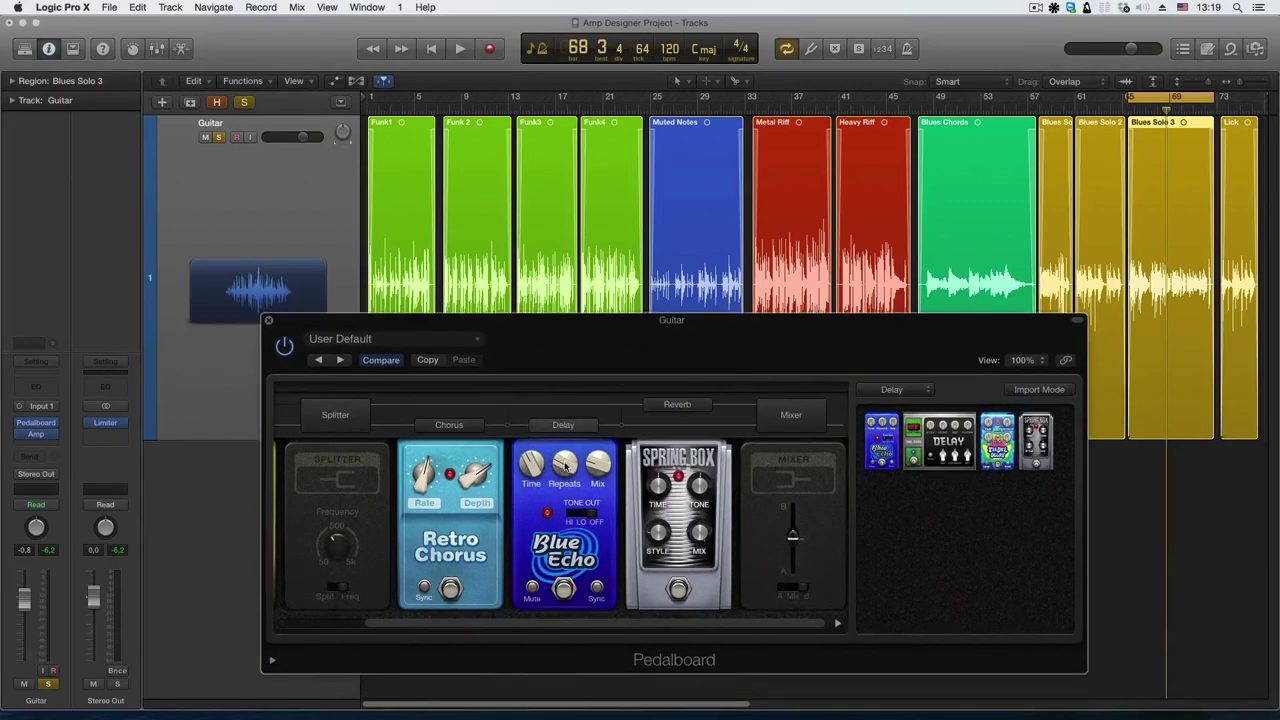
pyautogui.moveTo(425, 624); pyautogui.dragTo(340, 624)
pyautogui.click(305, 586)
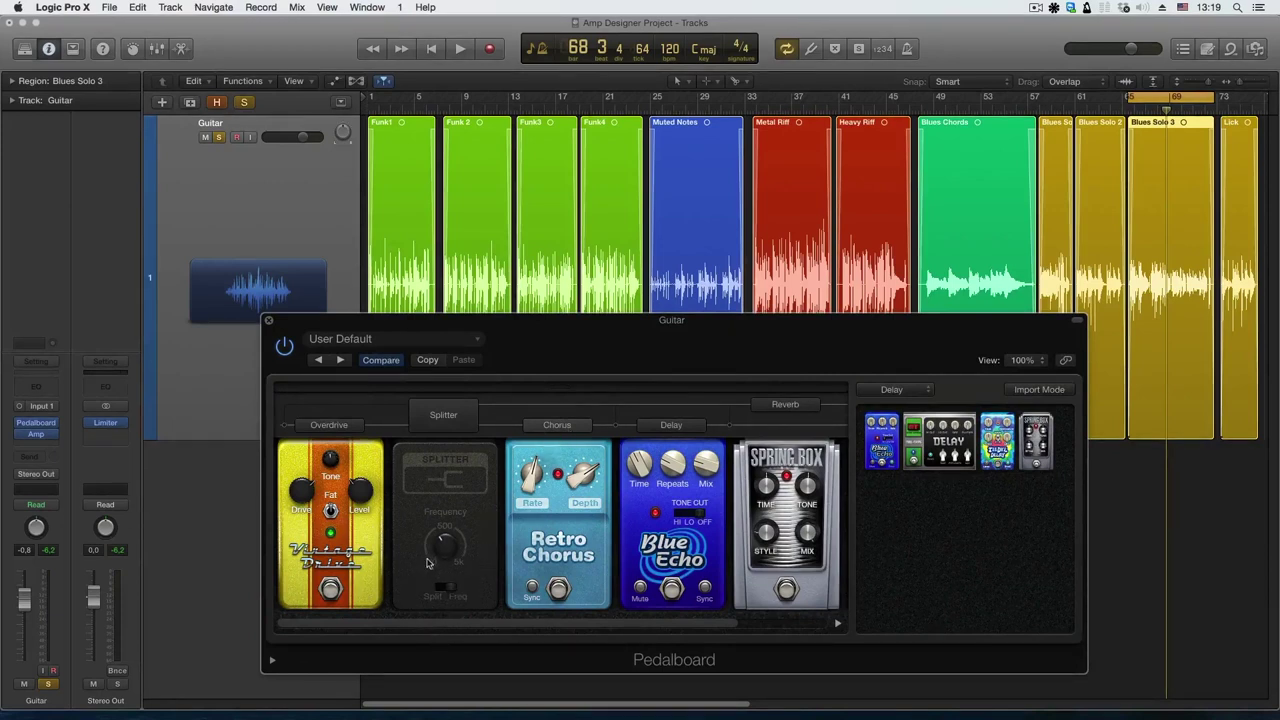
# Move the Splitter to the start of the pedal chain, ahead of the Overdrive, and view the chain through to the Mixer.
pyautogui.moveTo(428, 563); pyautogui.dragTo(275, 563)
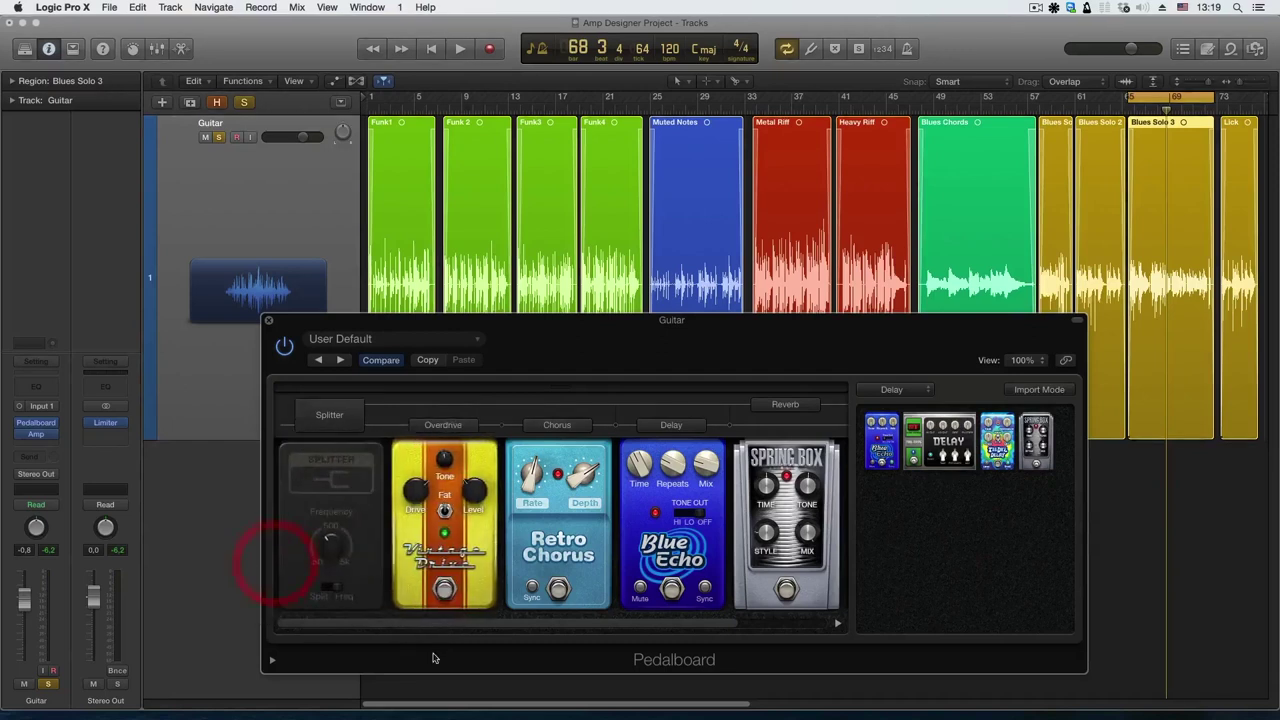
pyautogui.moveTo(488, 626); pyautogui.dragTo(604, 620)
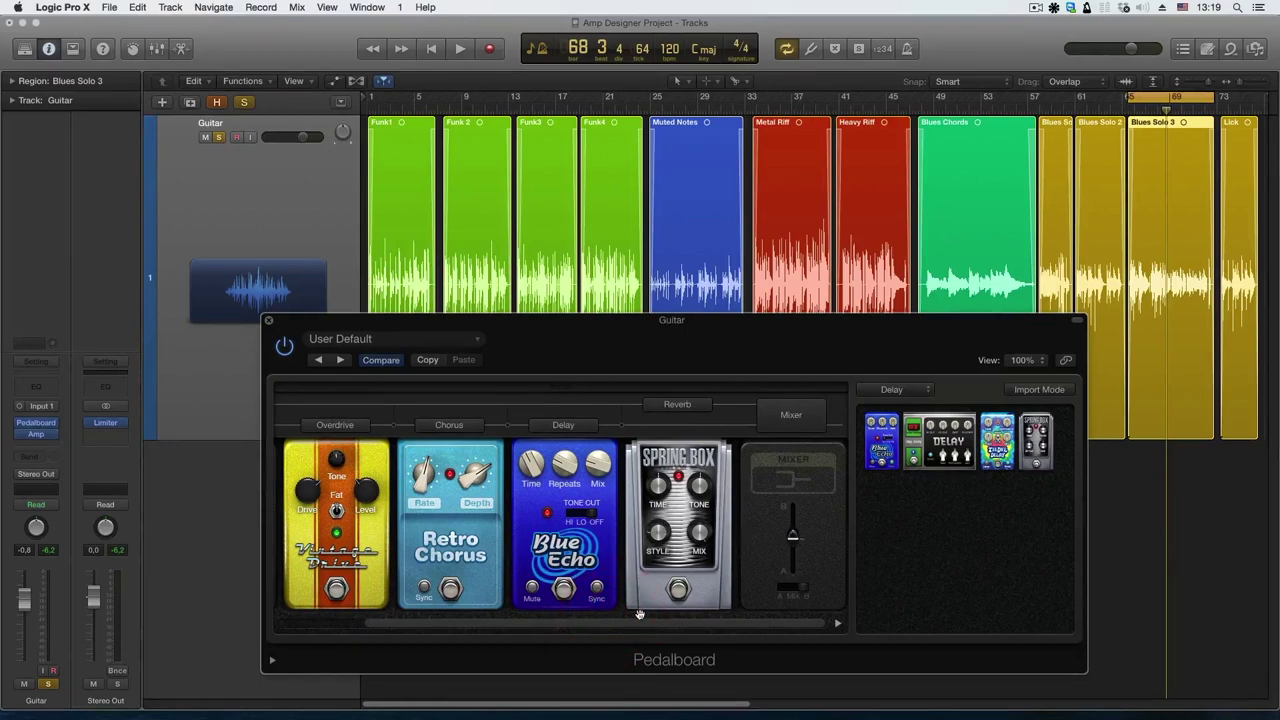
pyautogui.moveTo(641, 629); pyautogui.dragTo(491, 612)
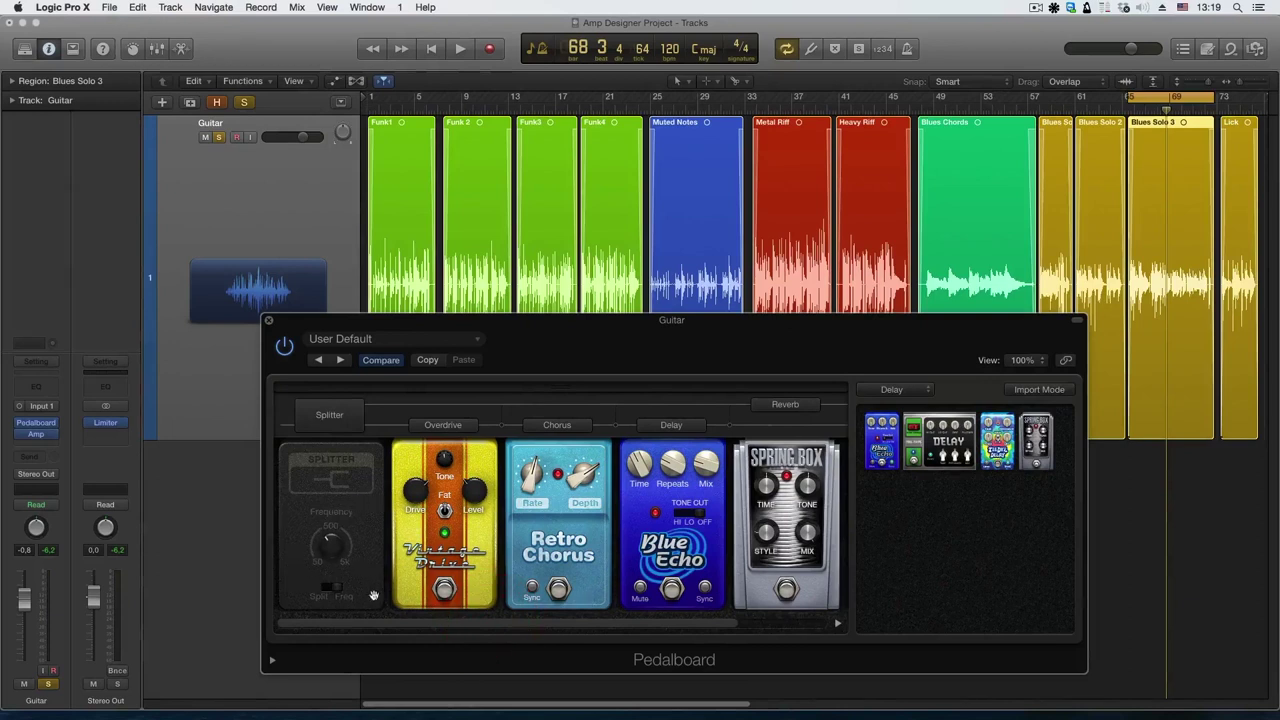
pyautogui.moveTo(390, 627); pyautogui.dragTo(482, 600)
pyautogui.moveTo(530, 624); pyautogui.dragTo(716, 611)
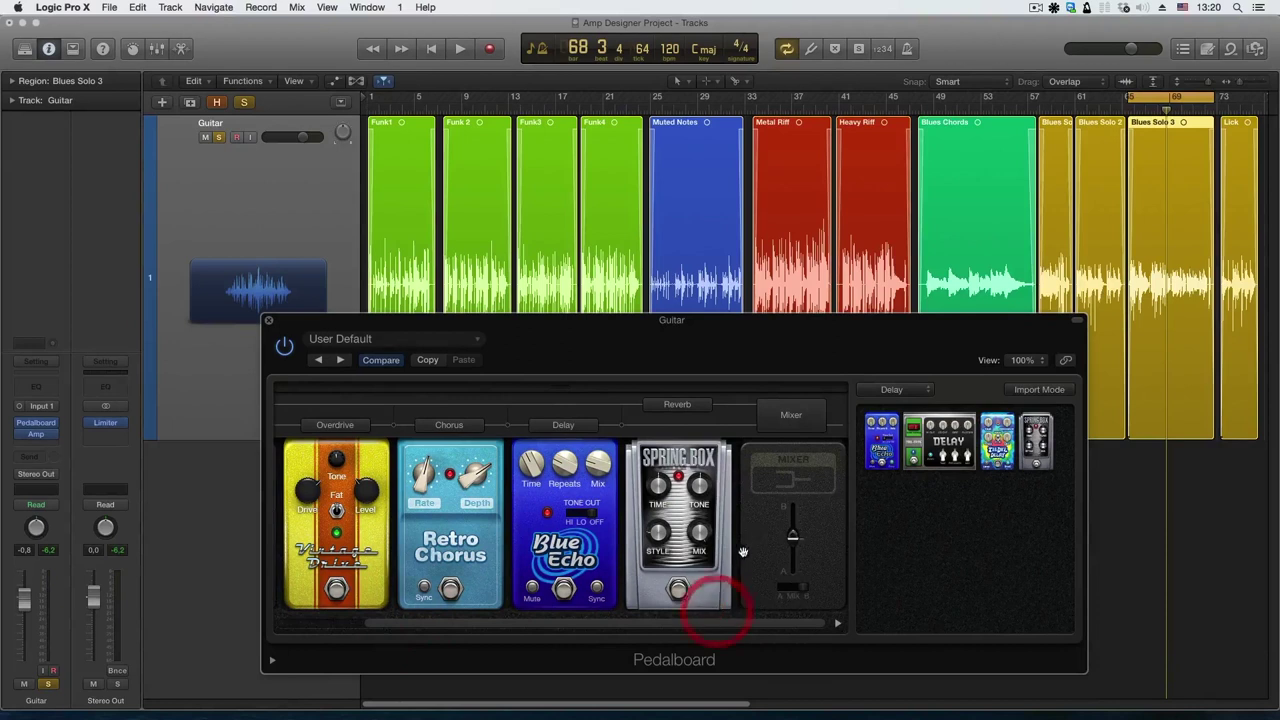
# Place the Mixer between Chorus and Delay with the Splitter back after the Overdrive, and raise the Mixer fader toward B.
pyautogui.moveTo(766, 512); pyautogui.dragTo(617, 523)
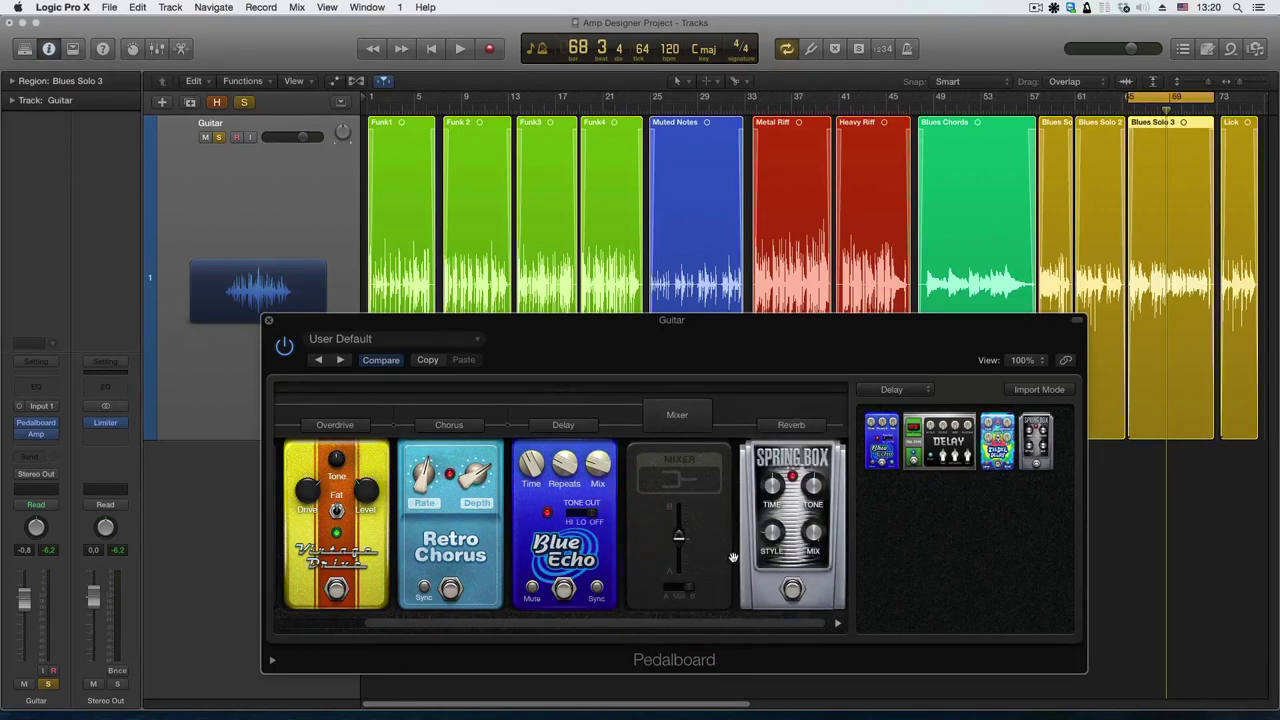
pyautogui.moveTo(682, 626); pyautogui.dragTo(663, 623)
pyautogui.moveTo(660, 523); pyautogui.dragTo(522, 497)
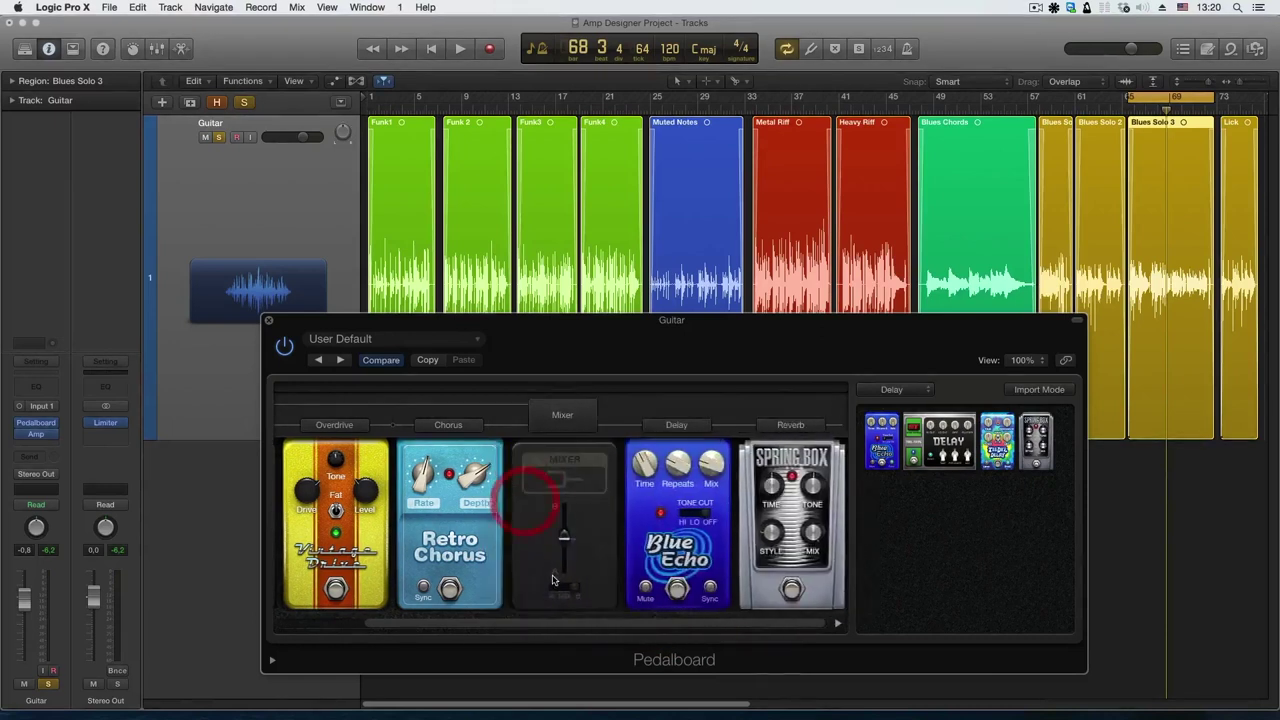
pyautogui.moveTo(537, 621); pyautogui.dragTo(278, 552)
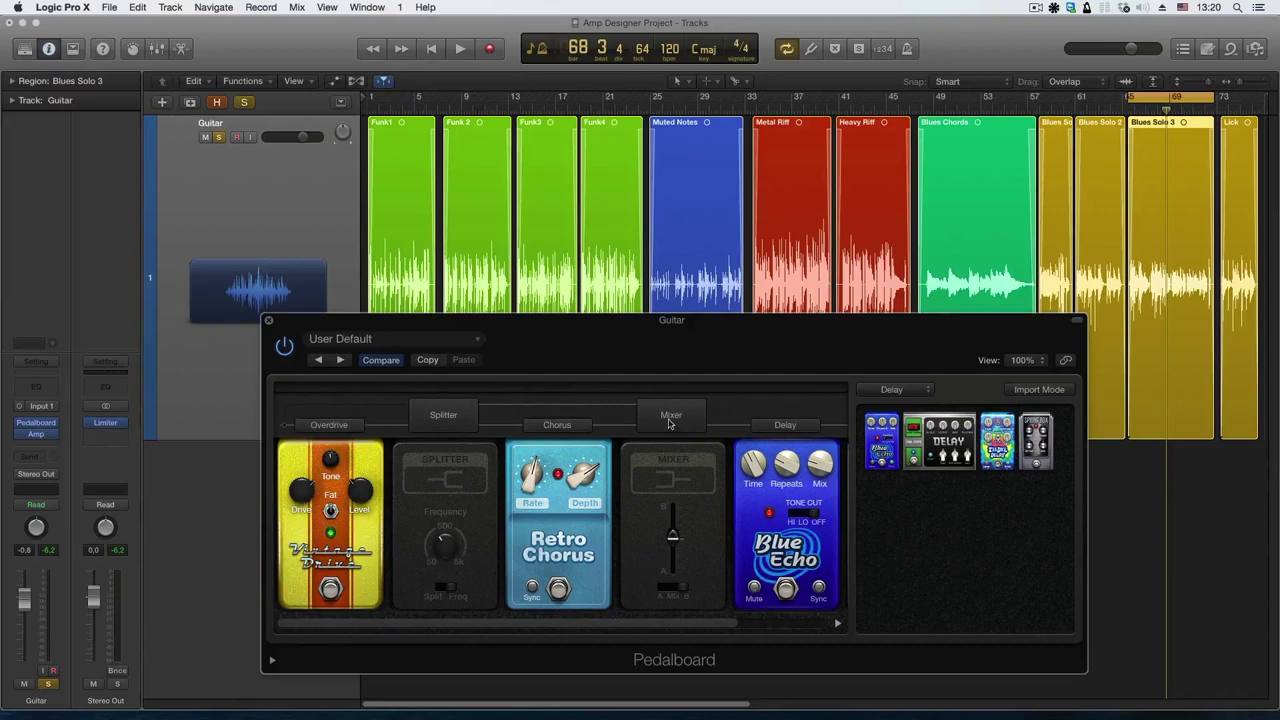
pyautogui.moveTo(673, 536); pyautogui.dragTo(673, 513)
# Add the Phaze 2 phaser from the Modulation pedals between Chorus and Mixer and route it to the upper bus.
pyautogui.click(900, 390)
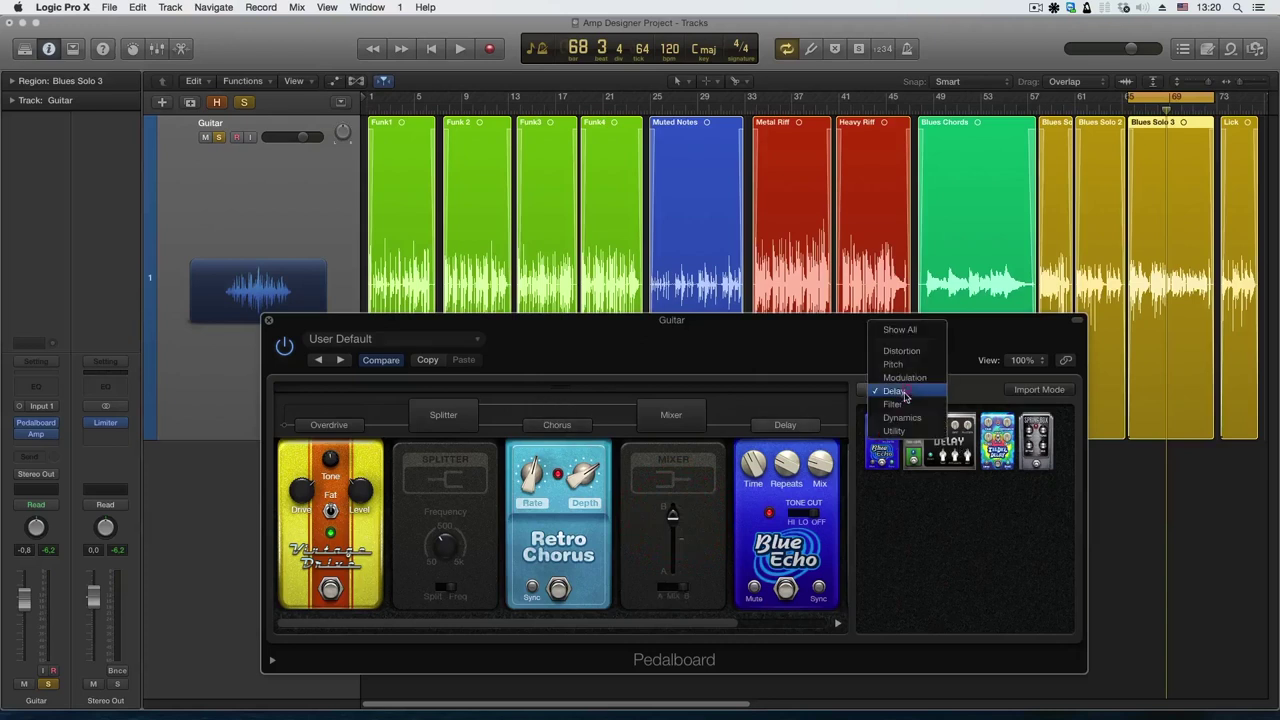
pyautogui.click(902, 377)
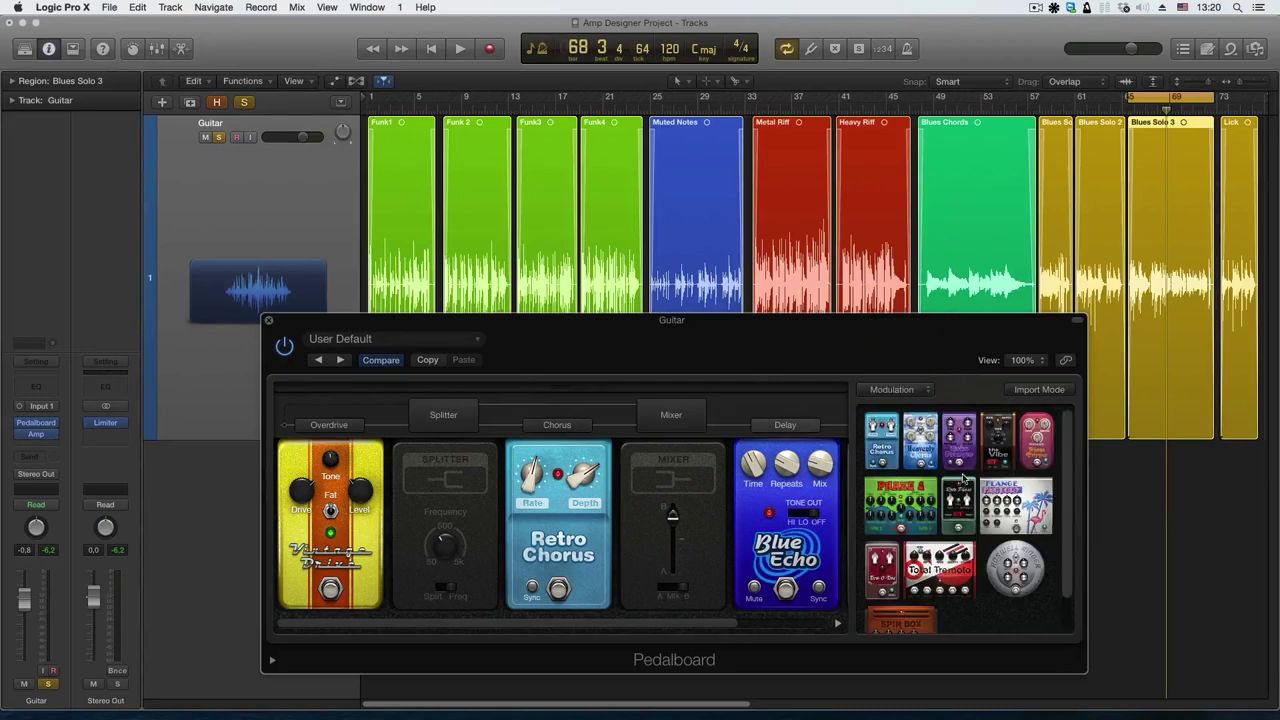
pyautogui.moveTo(906, 490); pyautogui.dragTo(625, 514)
pyautogui.moveTo(724, 428); pyautogui.dragTo(708, 404)
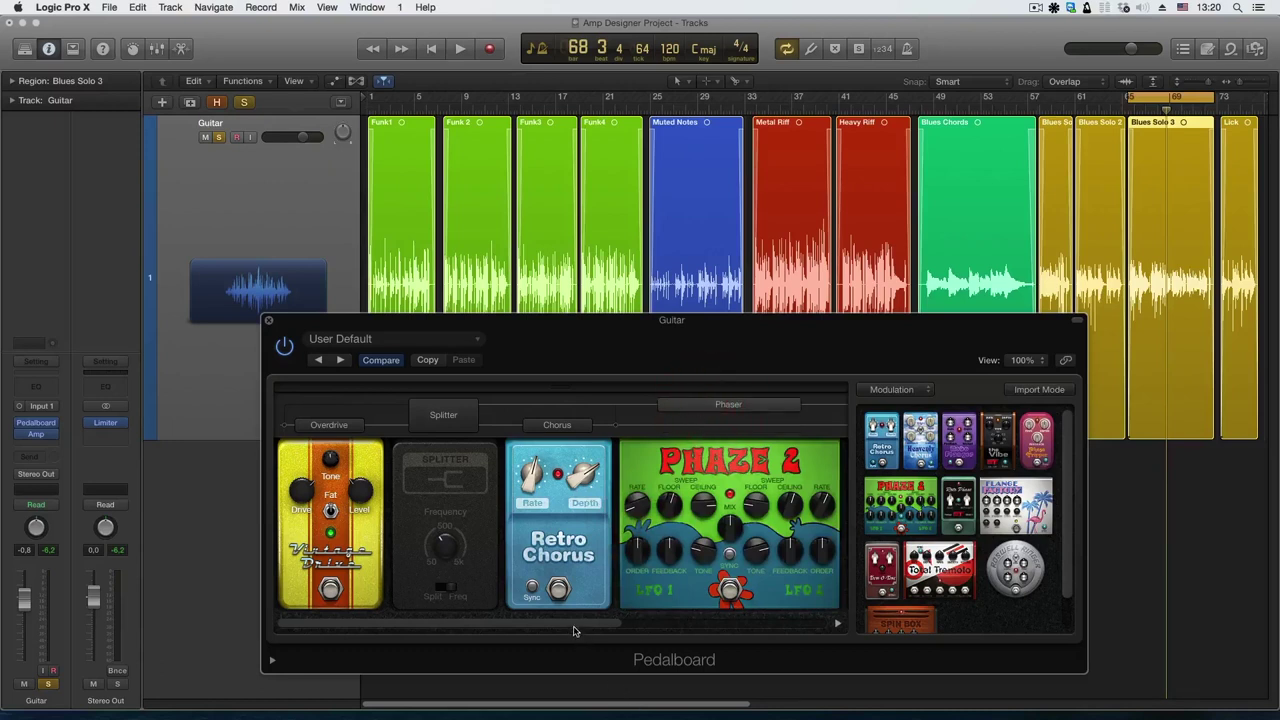
# Lower the Mixer fader slightly toward A to balance the Chorus and Phaser buses.
pyautogui.moveTo(571, 623); pyautogui.dragTo(654, 641)
pyautogui.moveTo(754, 519)
pyautogui.mouseDown()
pyautogui.moveTo(755, 504)
pyautogui.moveTo(755, 580)
pyautogui.moveTo(755, 541)
pyautogui.mouseUp()
pyautogui.moveTo(657, 624); pyautogui.dragTo(491, 620)
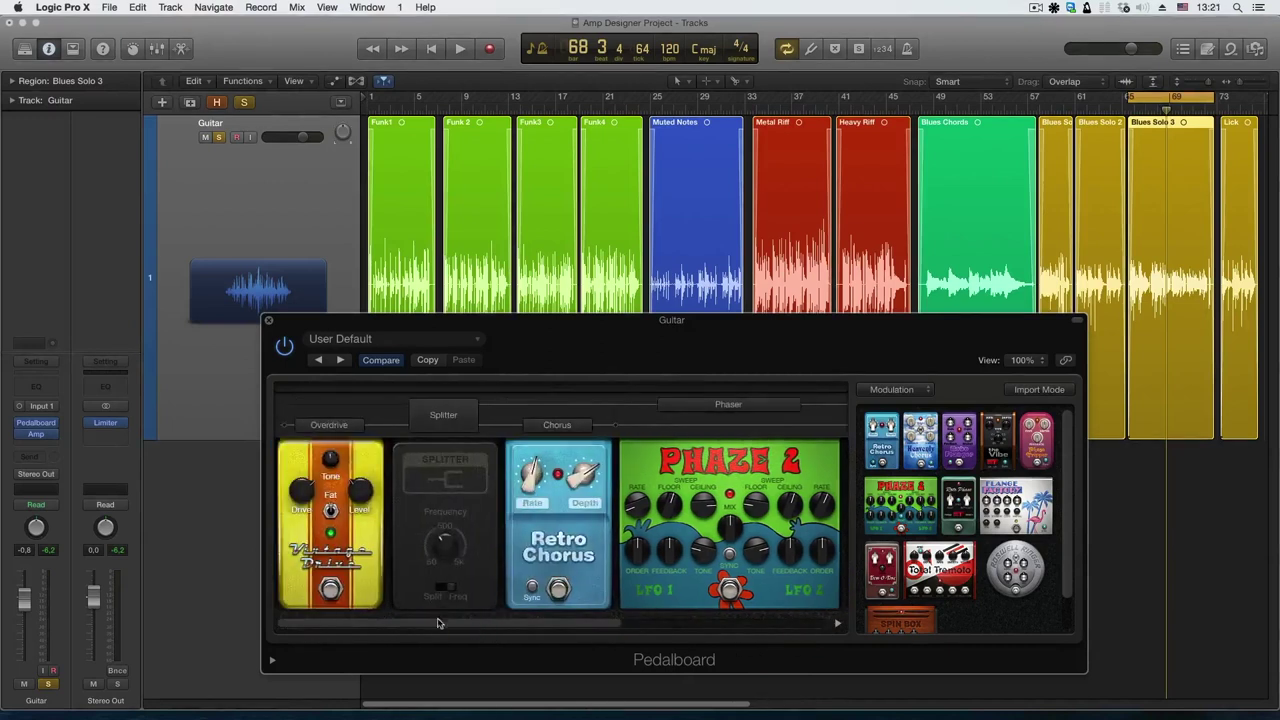
pyautogui.moveTo(578, 628); pyautogui.dragTo(785, 626)
pyautogui.moveTo(688, 628); pyautogui.dragTo(560, 626)
pyautogui.moveTo(777, 545)
pyautogui.mouseDown()
pyautogui.moveTo(777, 507)
pyautogui.moveTo(777, 575)
pyautogui.moveTo(776, 518)
pyautogui.moveTo(779, 553)
pyautogui.mouseUp()
pyautogui.click(435, 517)
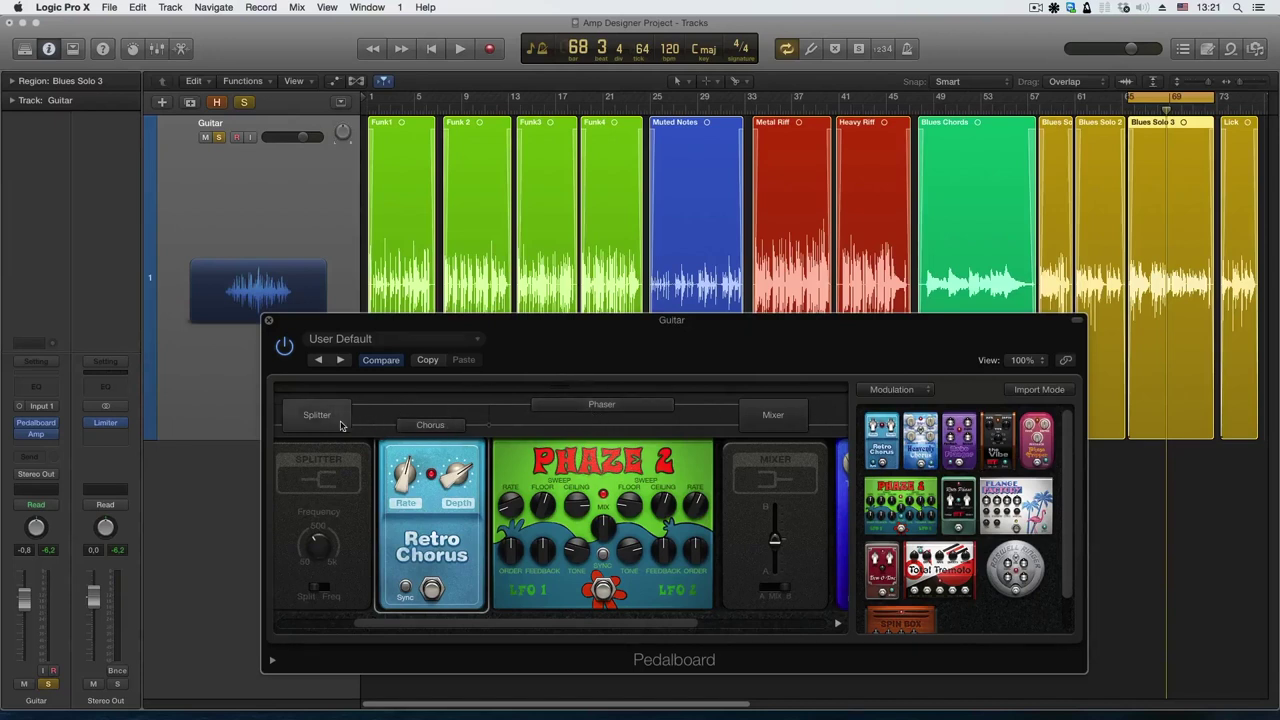
pyautogui.moveTo(783, 543); pyautogui.dragTo(775, 544)
# Add a second Splitter from the Utility pedals between Mixer and Delay, and route the Spring Box reverb to the upper bus.
pyautogui.hscroll(5, 658, 626)
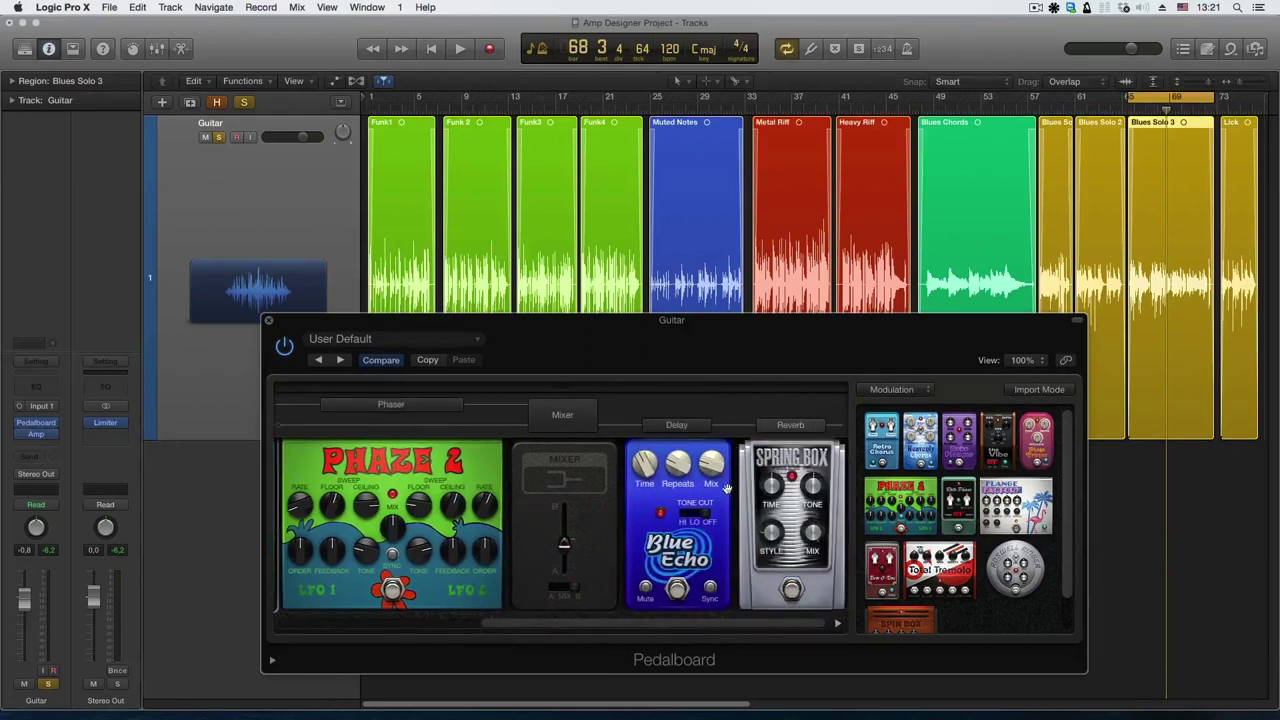
pyautogui.moveTo(632, 626); pyautogui.dragTo(757, 623)
pyautogui.click(891, 389)
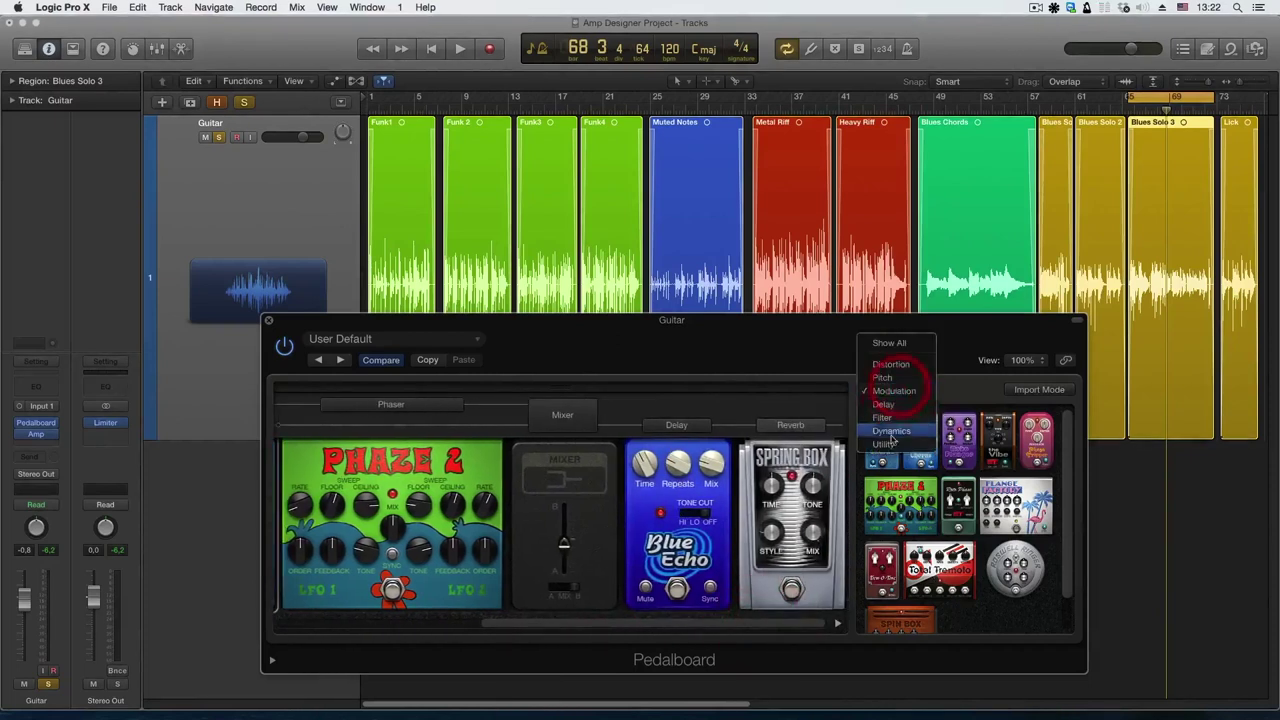
pyautogui.click(906, 440)
pyautogui.moveTo(887, 434); pyautogui.dragTo(651, 508)
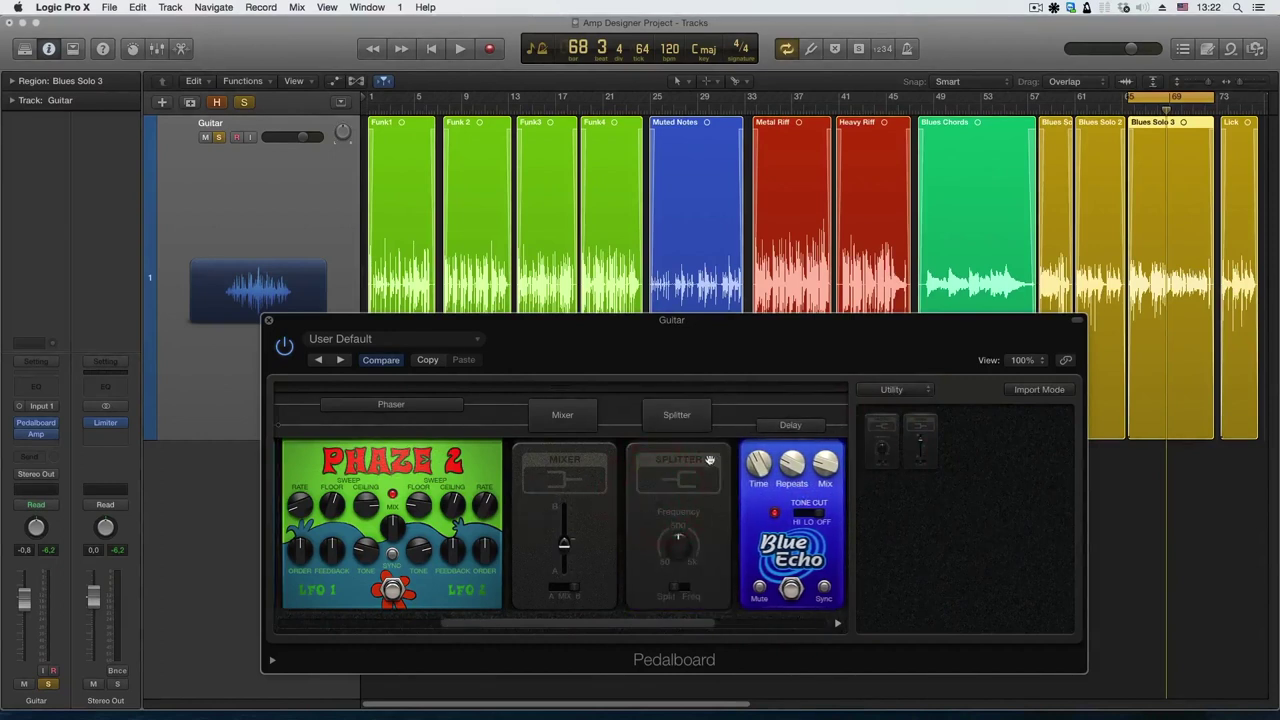
pyautogui.moveTo(628, 628); pyautogui.dragTo(690, 622)
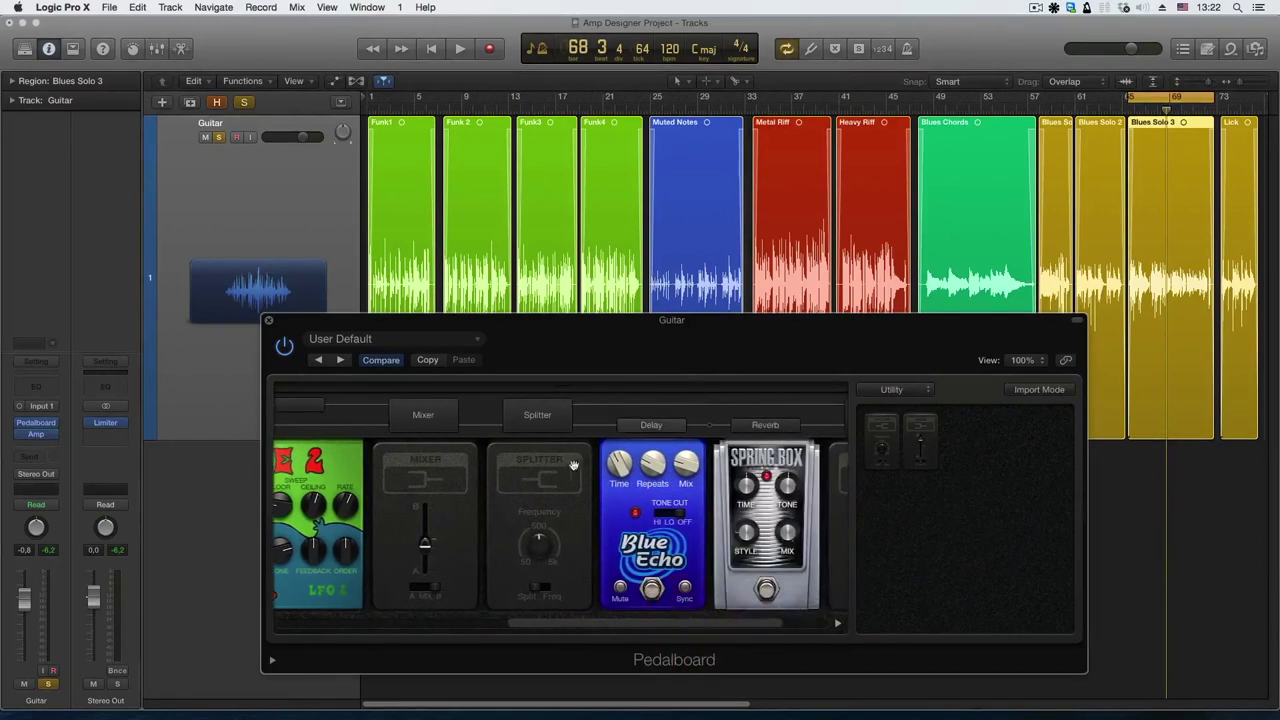
pyautogui.click(766, 406)
# Raise the faders of both the last Mixer and the Mixer after the Phaser slightly toward B.
pyautogui.moveTo(699, 630); pyautogui.dragTo(434, 609)
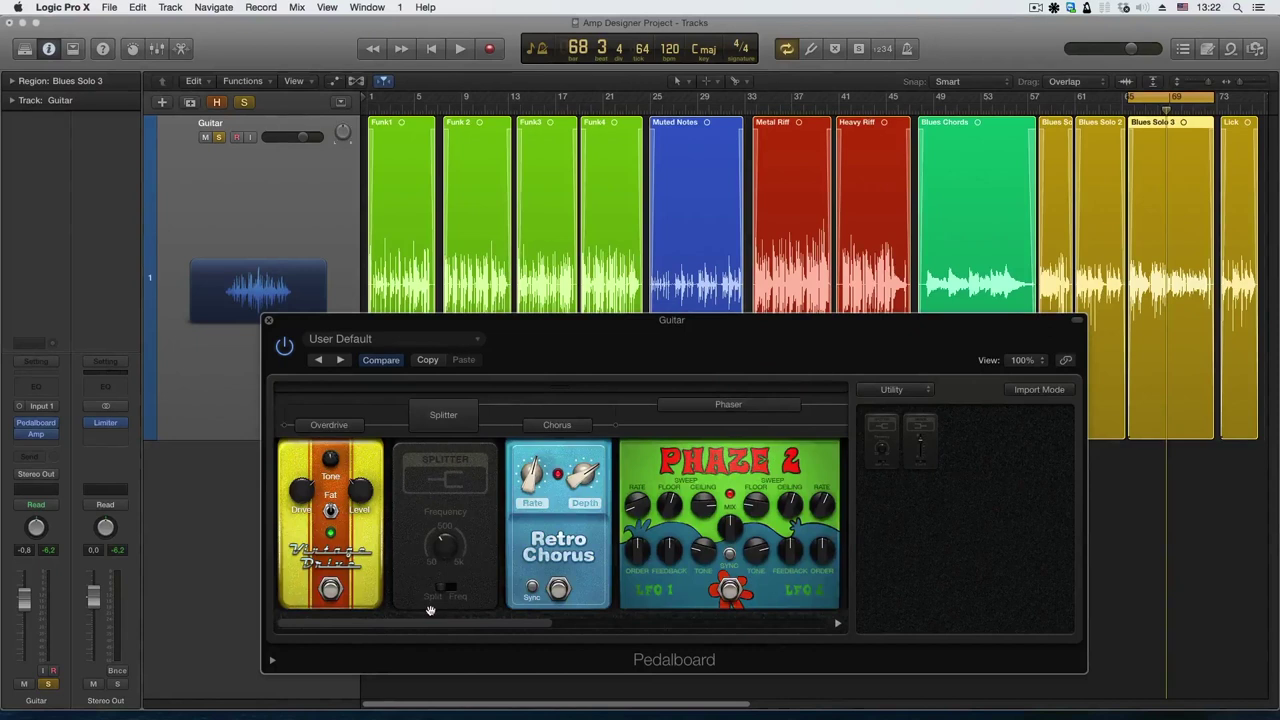
pyautogui.moveTo(515, 625); pyautogui.dragTo(786, 611)
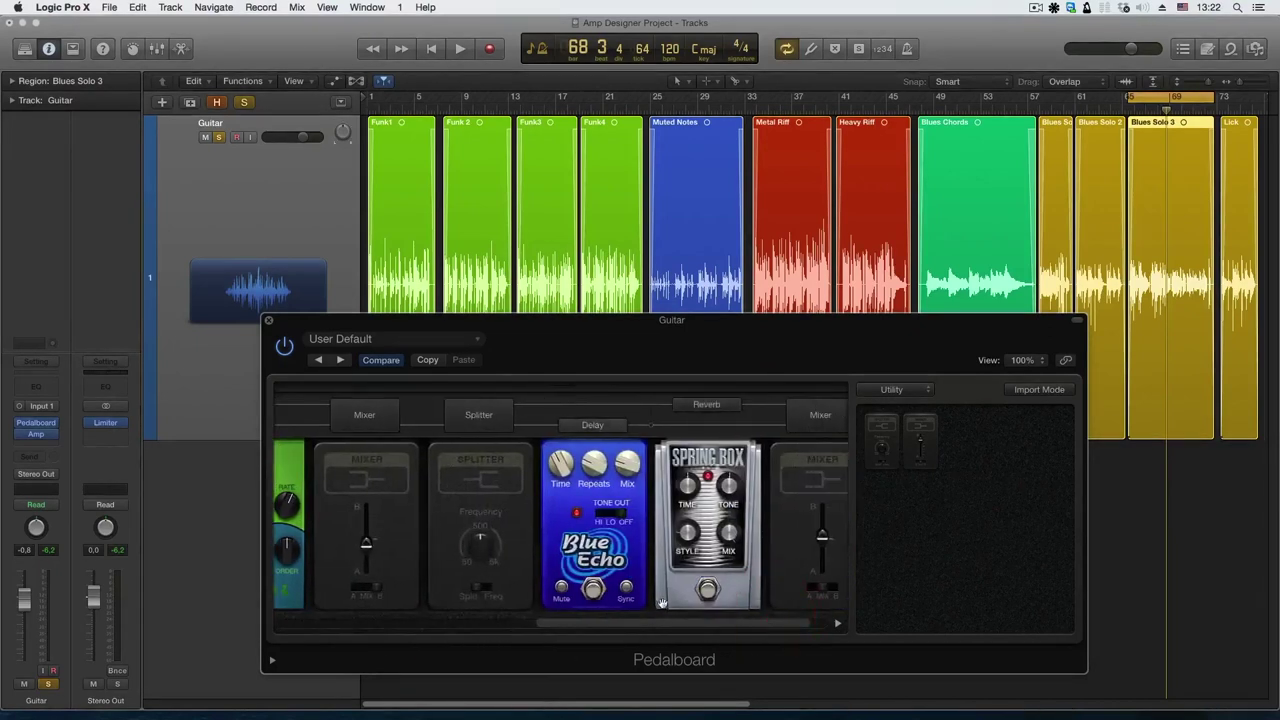
pyautogui.moveTo(653, 625); pyautogui.dragTo(393, 623)
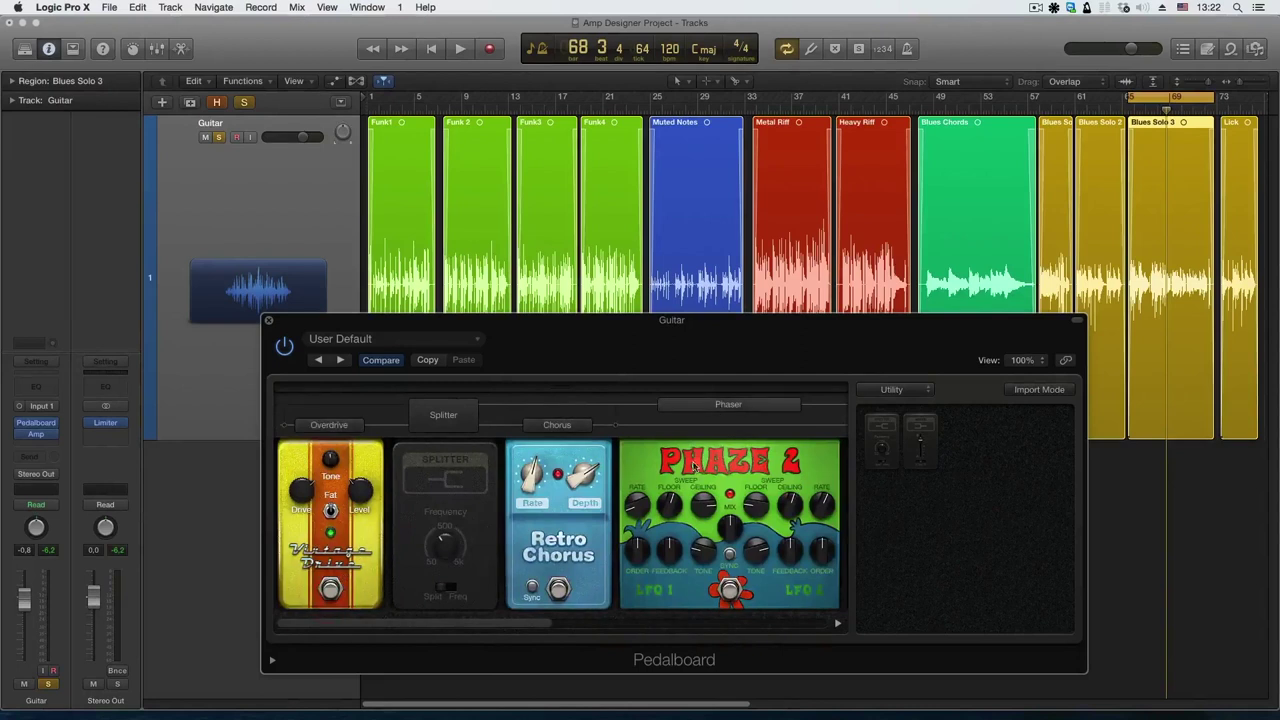
pyautogui.moveTo(546, 634); pyautogui.dragTo(810, 629)
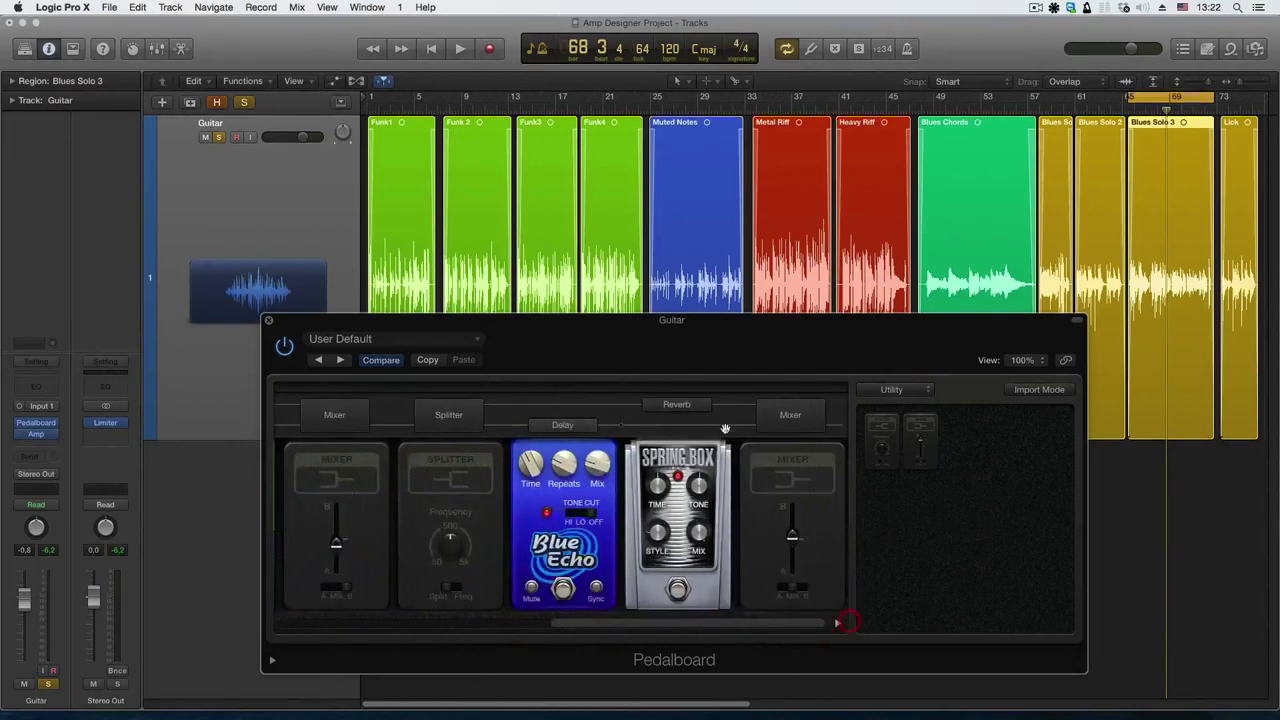
pyautogui.moveTo(795, 540)
pyautogui.mouseDown()
pyautogui.moveTo(797, 513)
pyautogui.moveTo(798, 581)
pyautogui.moveTo(809, 531)
pyautogui.moveTo(806, 517)
pyautogui.moveTo(790, 550)
pyautogui.moveTo(791, 525)
pyautogui.mouseUp()
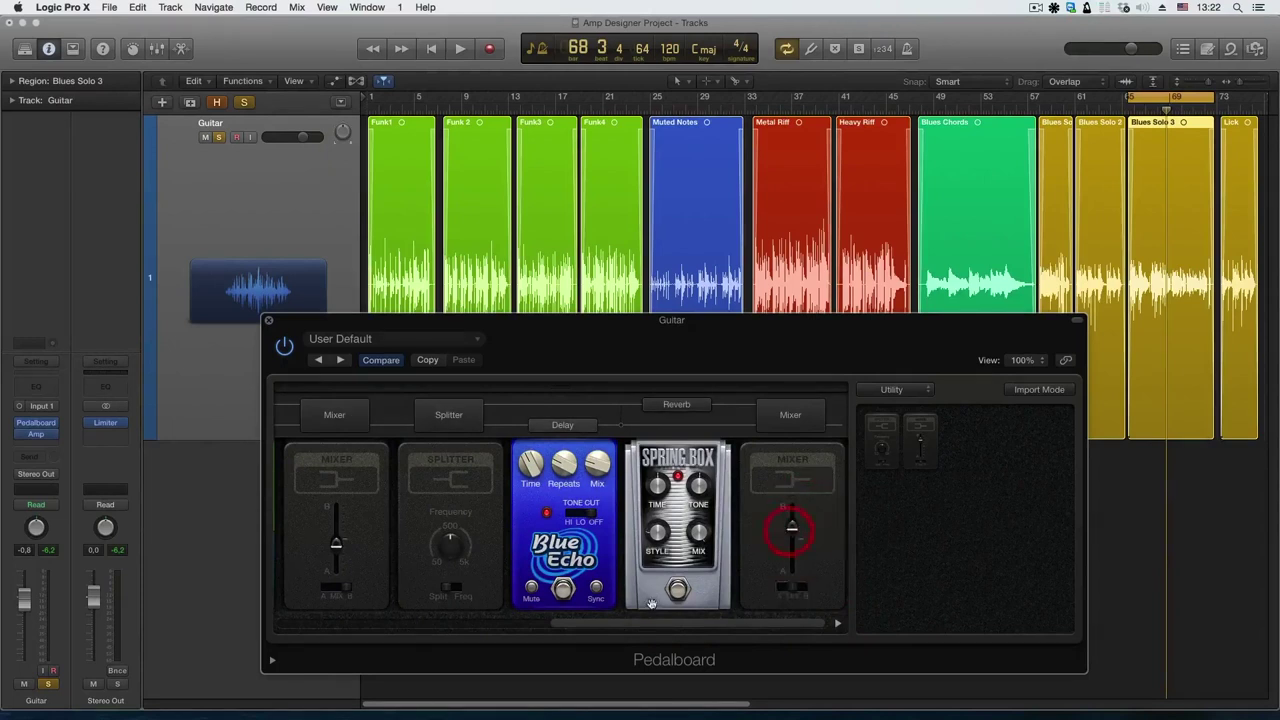
pyautogui.moveTo(606, 626); pyautogui.dragTo(556, 622)
pyautogui.moveTo(459, 542); pyautogui.dragTo(457, 533)
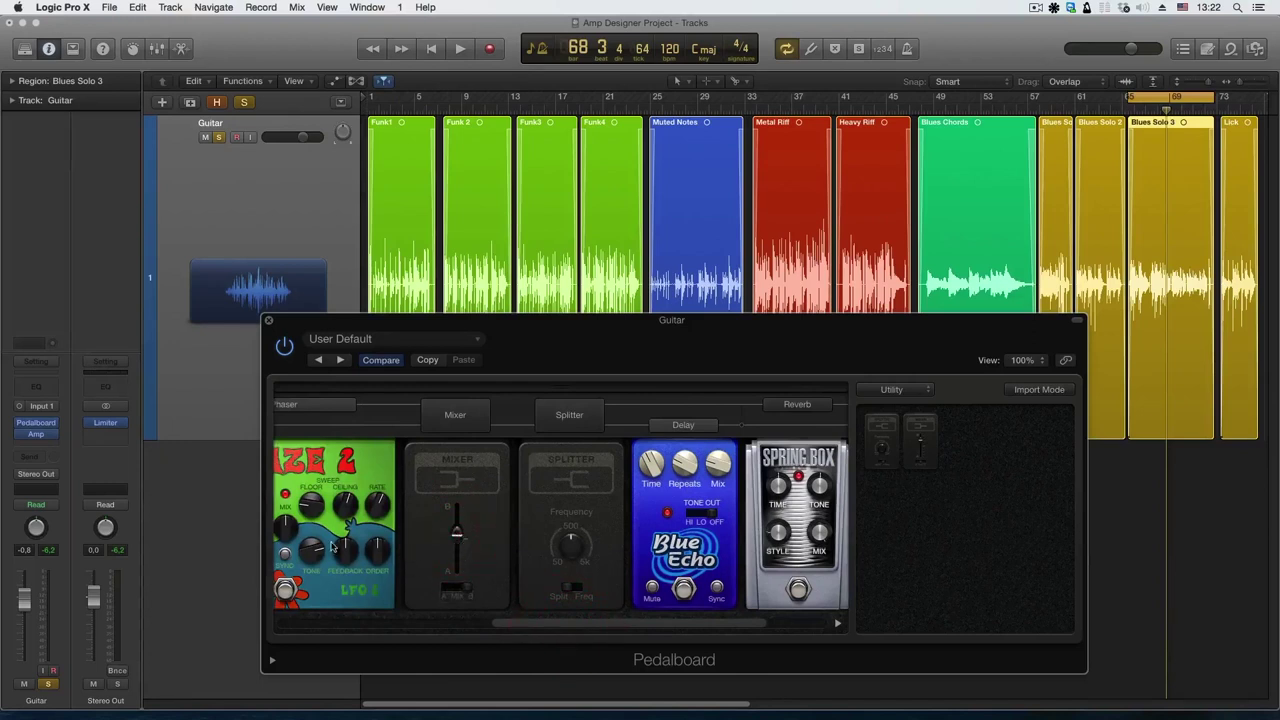
# Try the Freq mode of the first Splitter and its Frequency knob.
pyautogui.moveTo(496, 616); pyautogui.dragTo(286, 620)
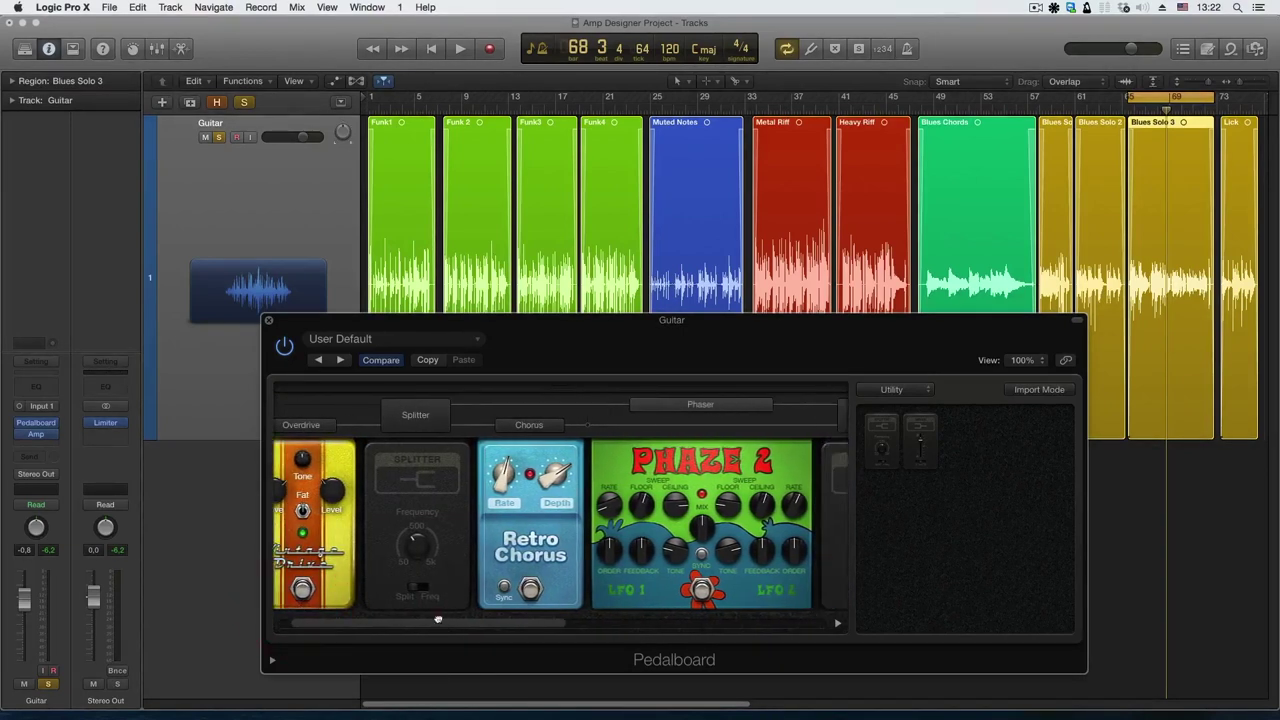
pyautogui.moveTo(469, 616); pyautogui.dragTo(429, 620)
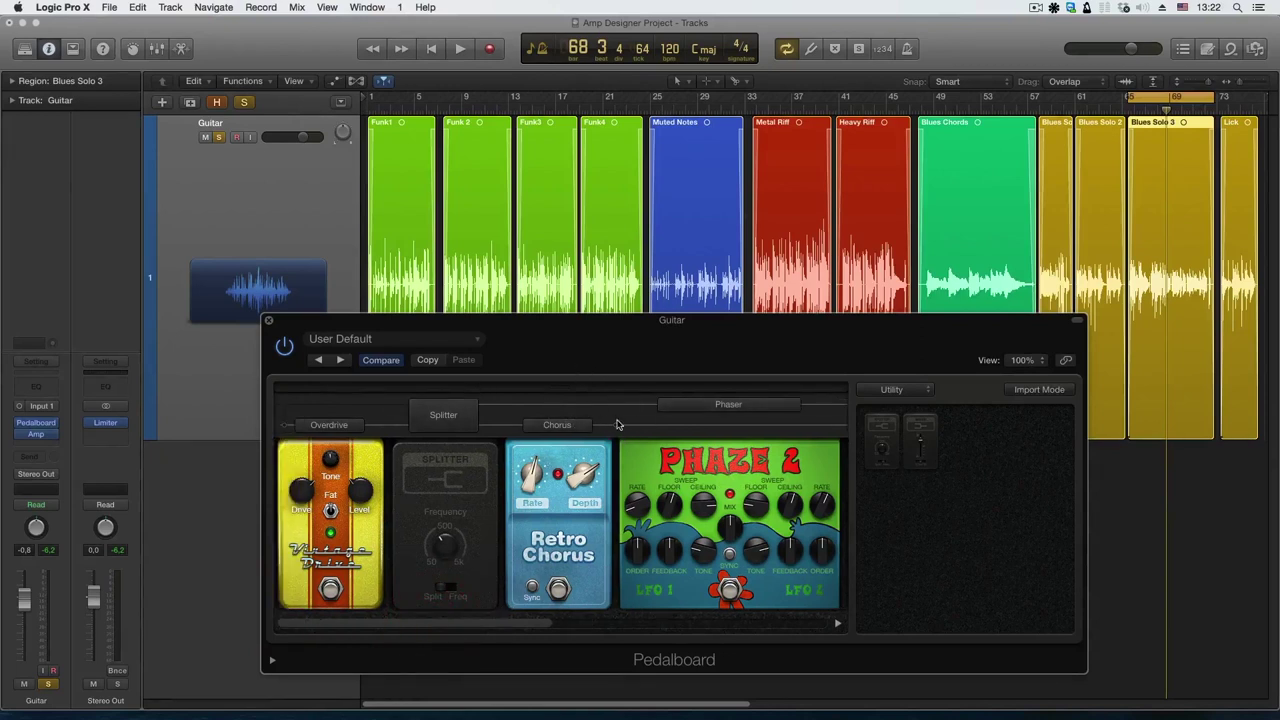
pyautogui.click(617, 427)
pyautogui.click(391, 429)
pyautogui.click(452, 588)
pyautogui.click(447, 541)
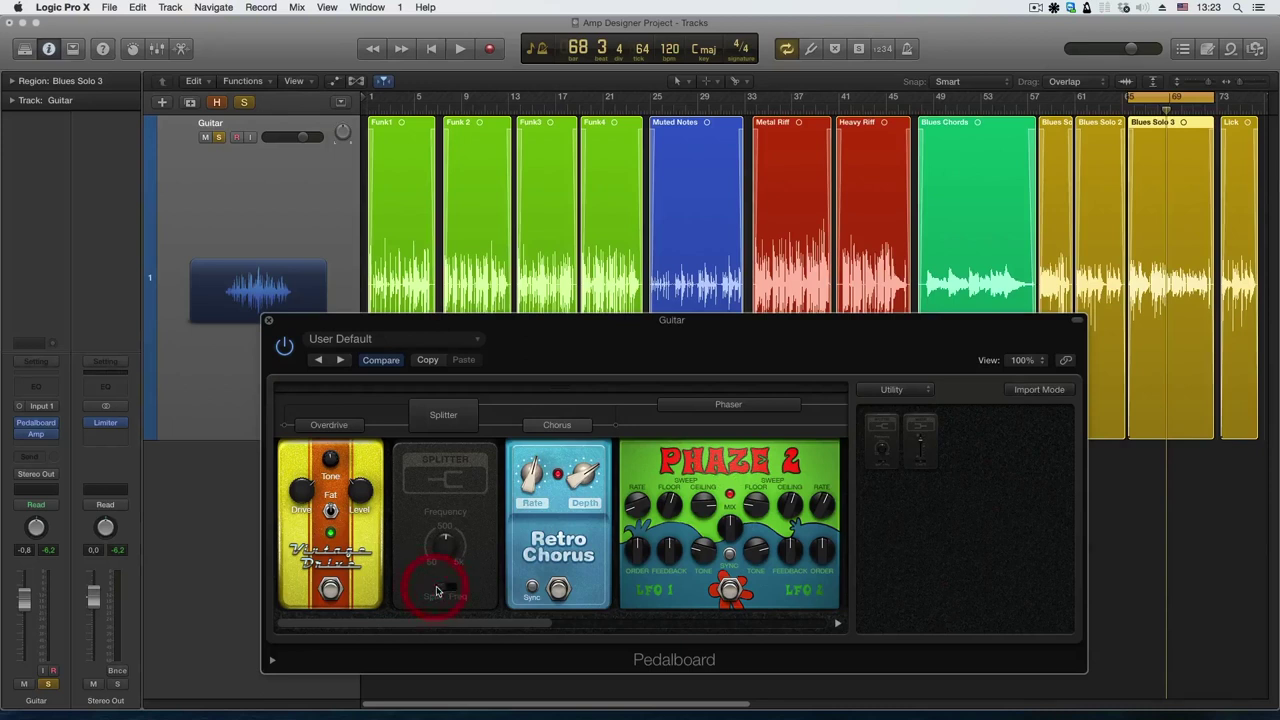
# Try the A, Mix and B switch positions on the Mixer after the Phaser.
pyautogui.moveTo(438, 622); pyautogui.dragTo(534, 622)
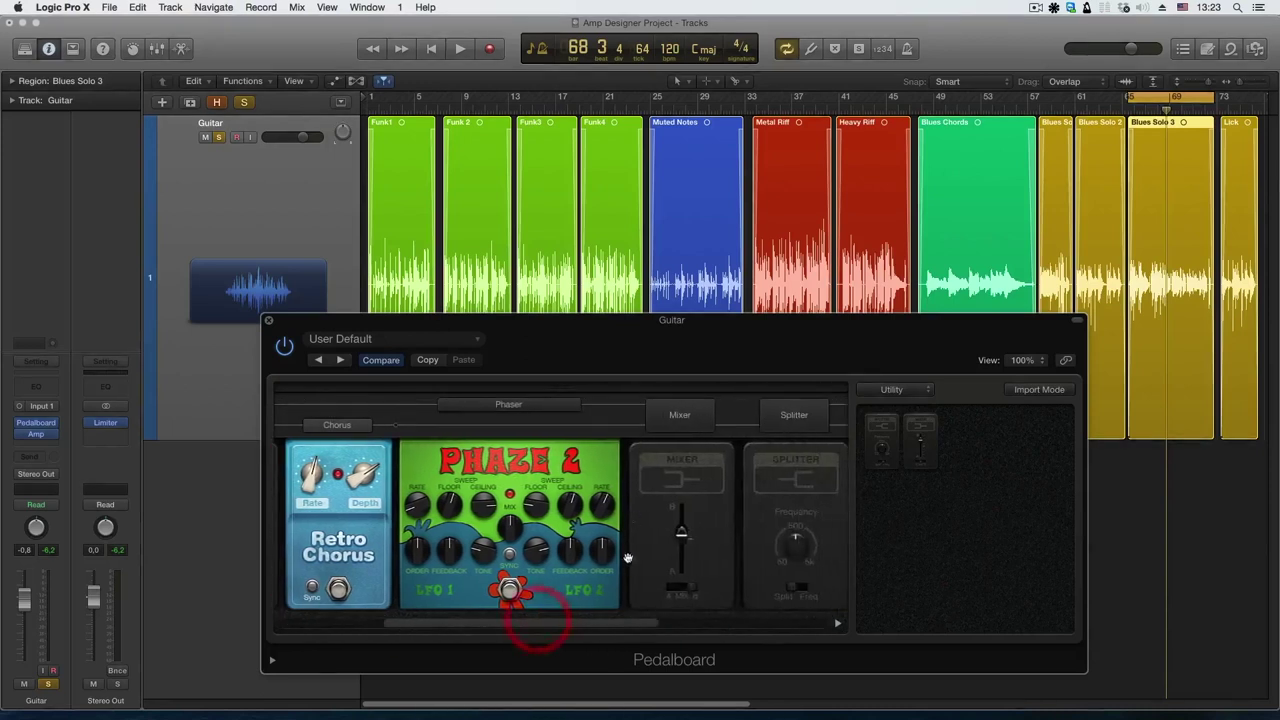
pyautogui.moveTo(409, 628); pyautogui.dragTo(474, 626)
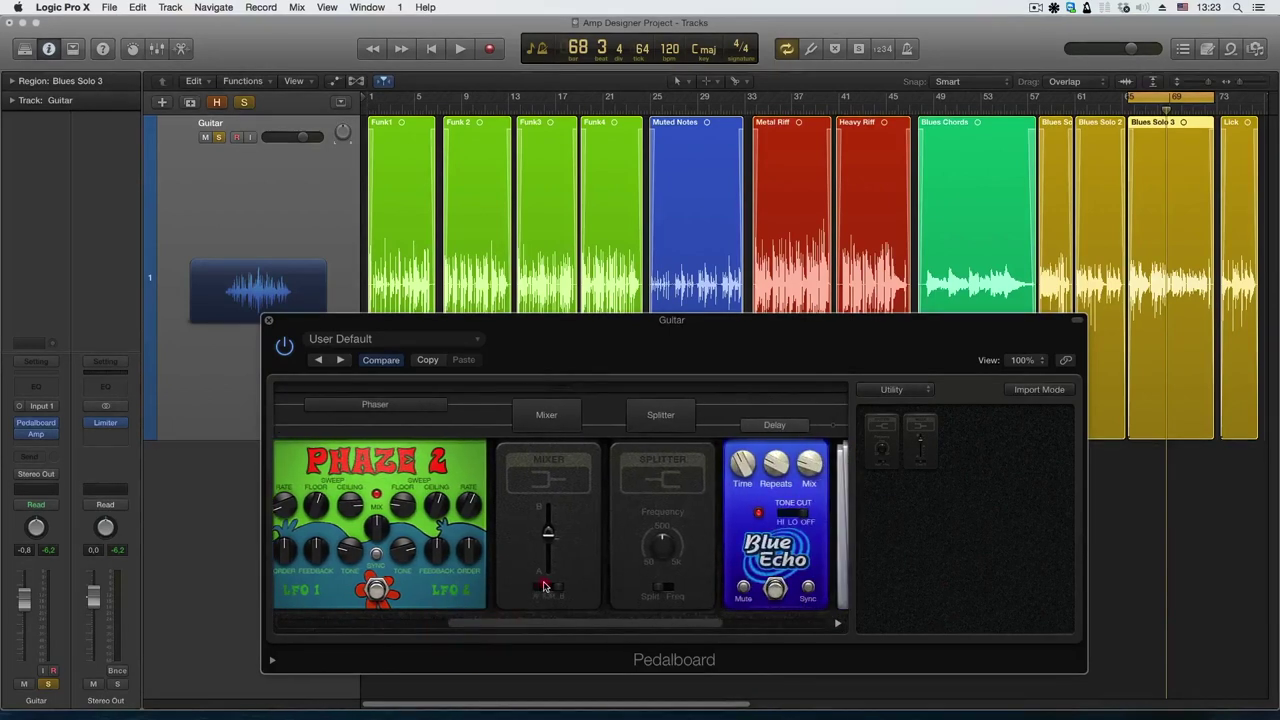
pyautogui.click(549, 590)
pyautogui.click(548, 589)
pyautogui.click(545, 589)
# Move the Pedalboard window higher and review the whole pedal chain from the Overdrive to the Reverb.
pyautogui.moveTo(517, 631); pyautogui.dragTo(335, 610)
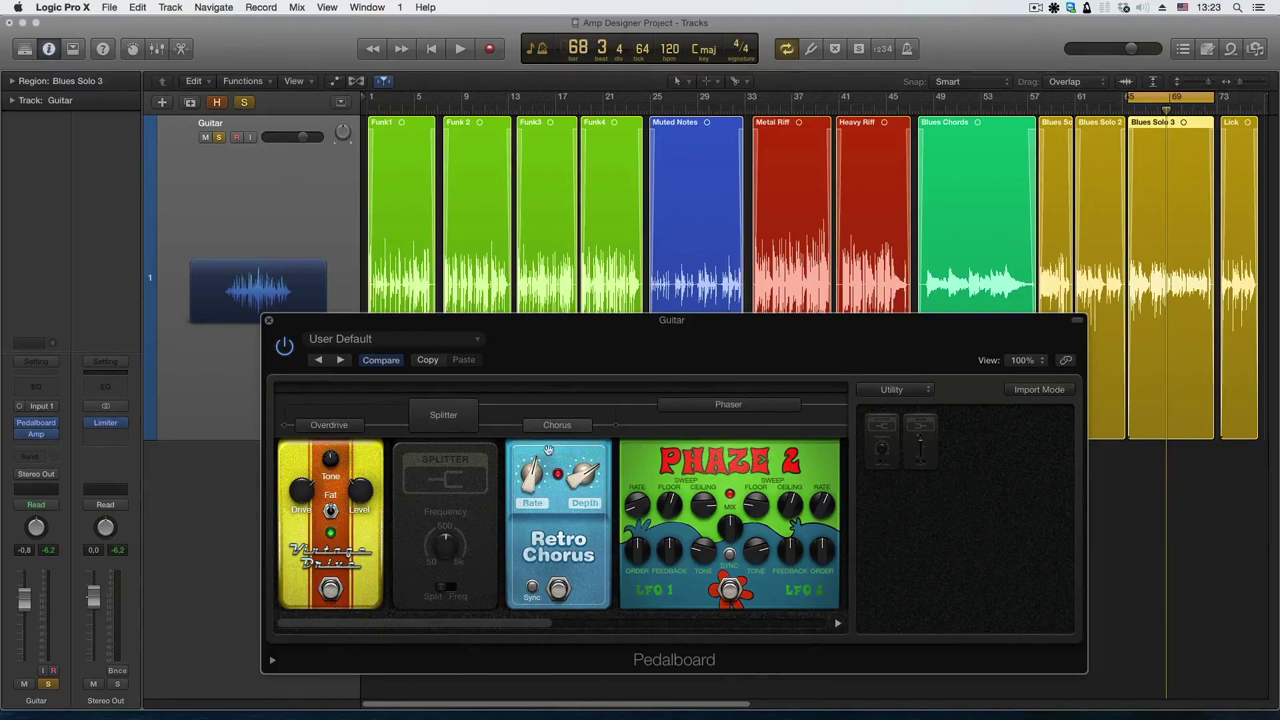
pyautogui.moveTo(542, 334); pyautogui.dragTo(548, 310)
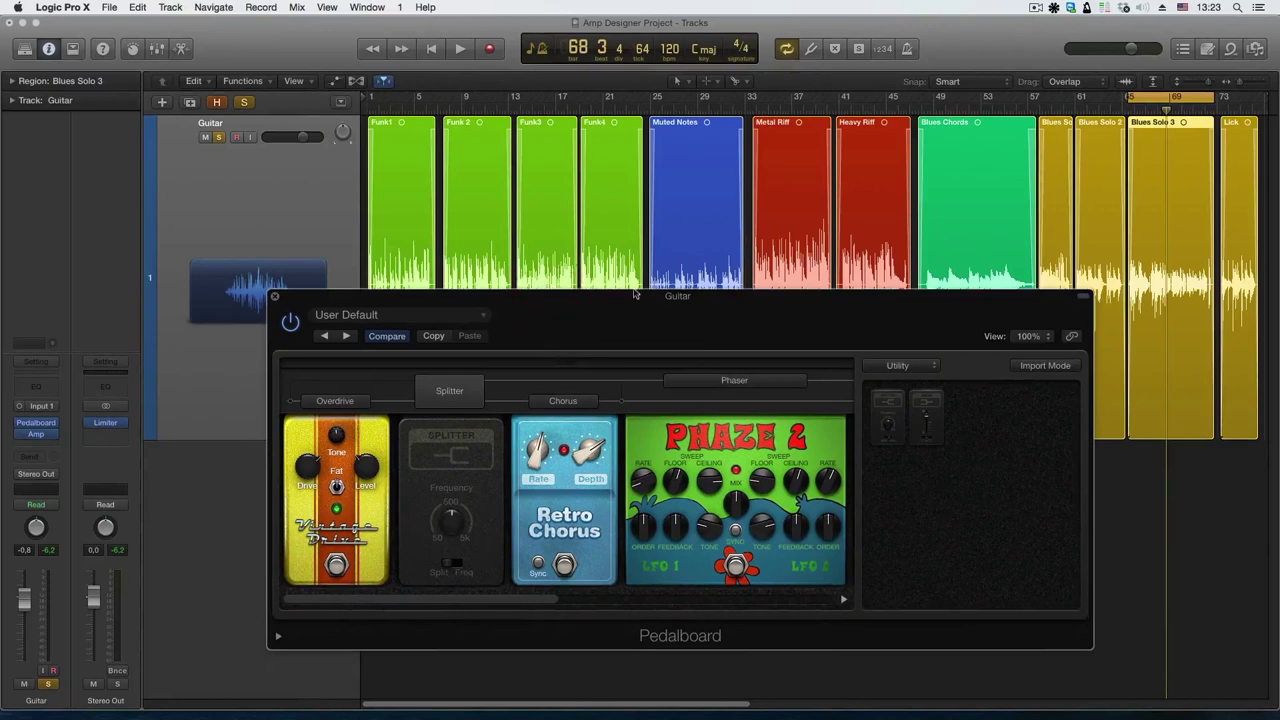
pyautogui.moveTo(521, 604); pyautogui.dragTo(682, 590)
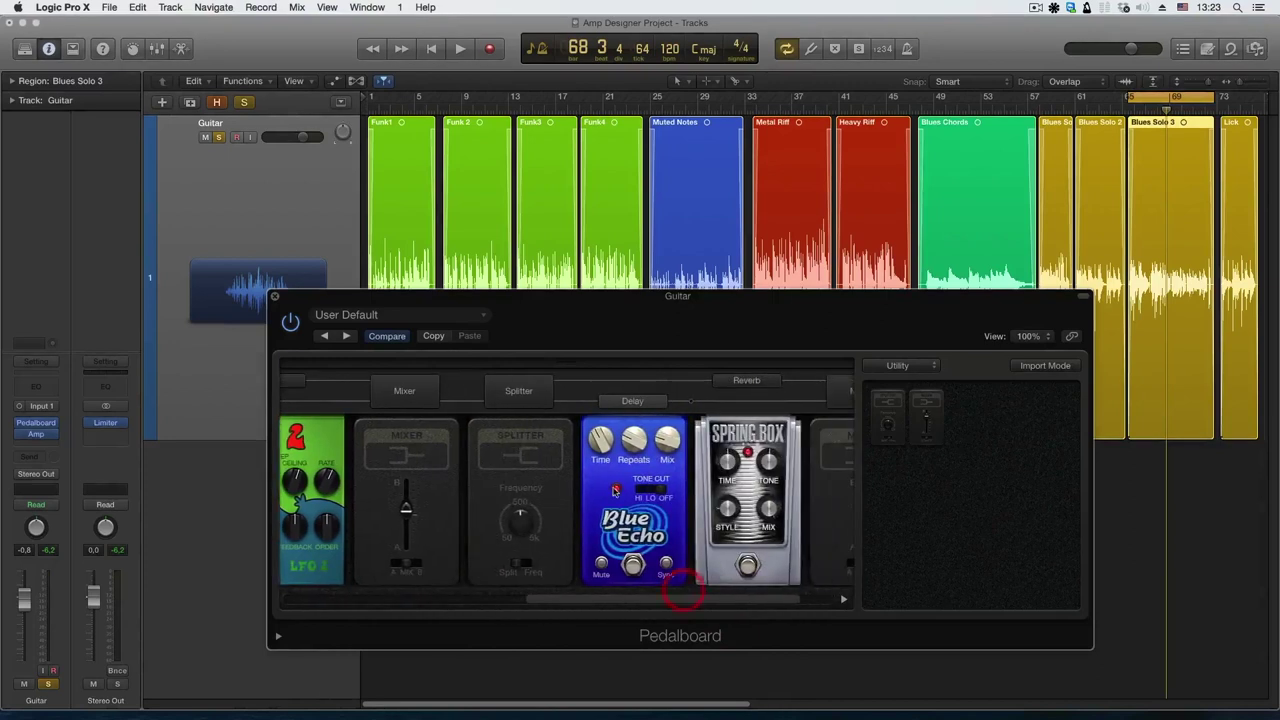
pyautogui.moveTo(642, 308); pyautogui.dragTo(641, 284)
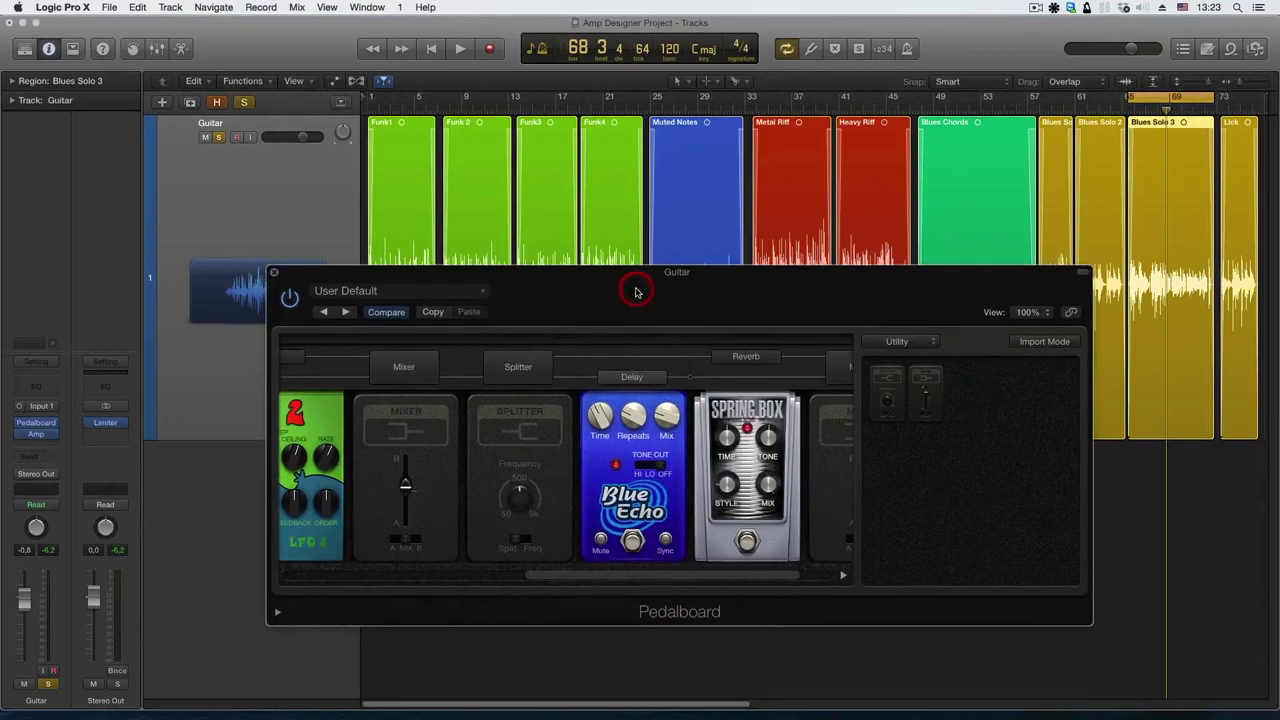
pyautogui.moveTo(578, 584); pyautogui.dragTo(361, 574)
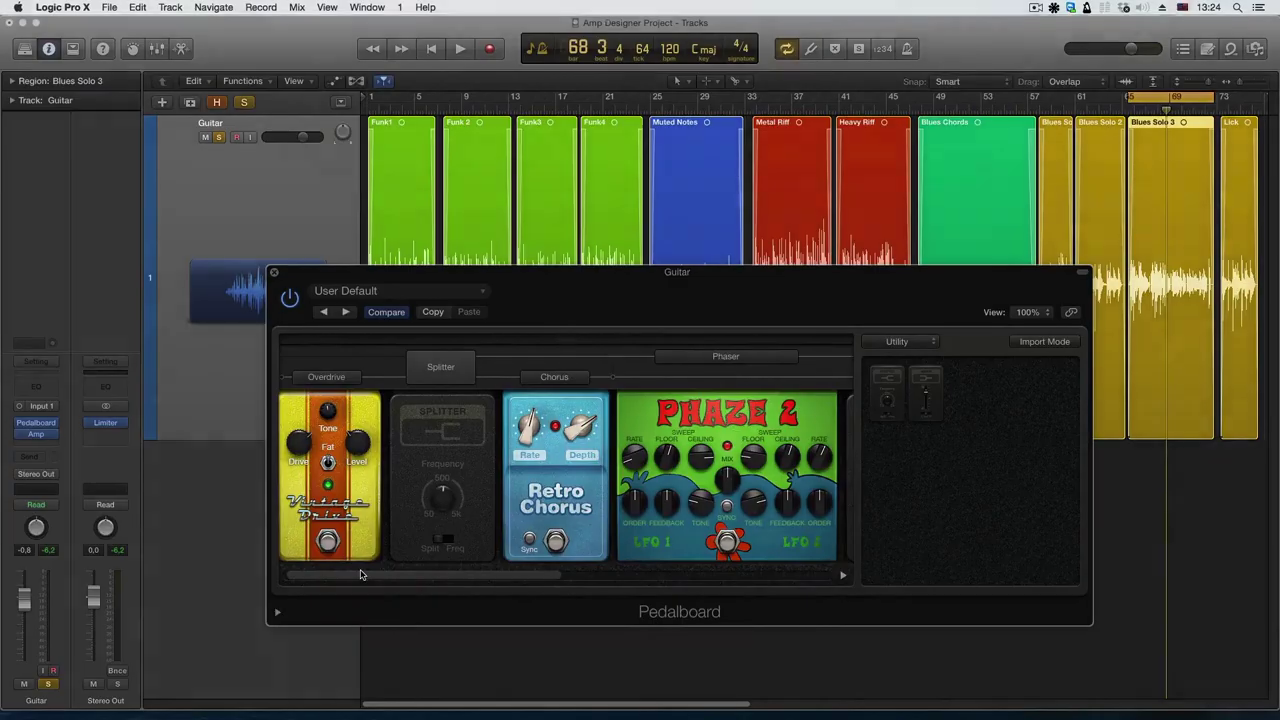
pyautogui.press('shift+super')
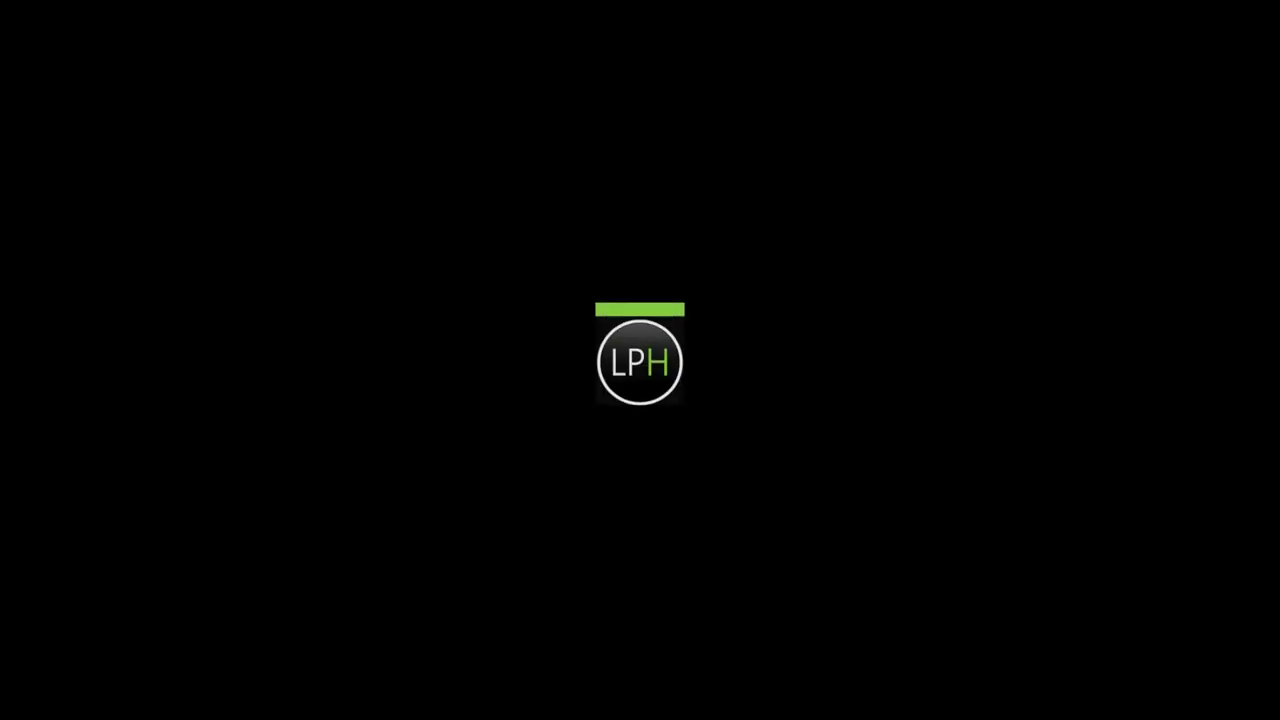